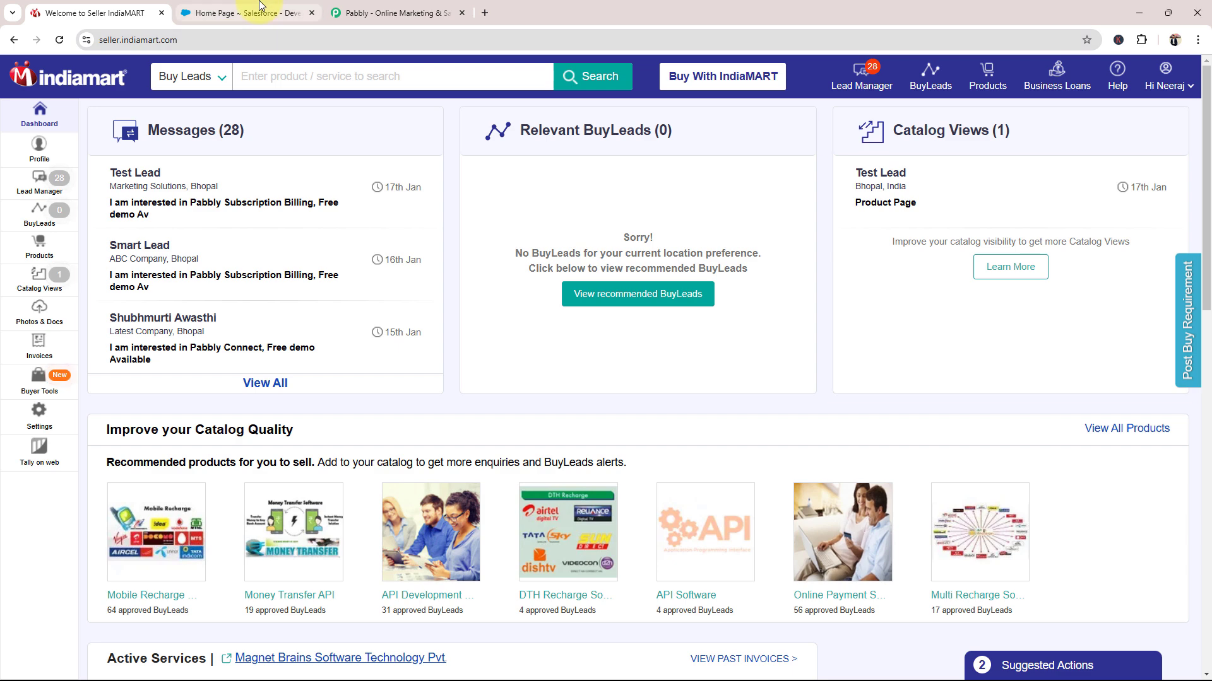
- Switch from IndiaMART Seller to the 'Home Page ~ Salesforce' browser tab
left_click(260, 12)
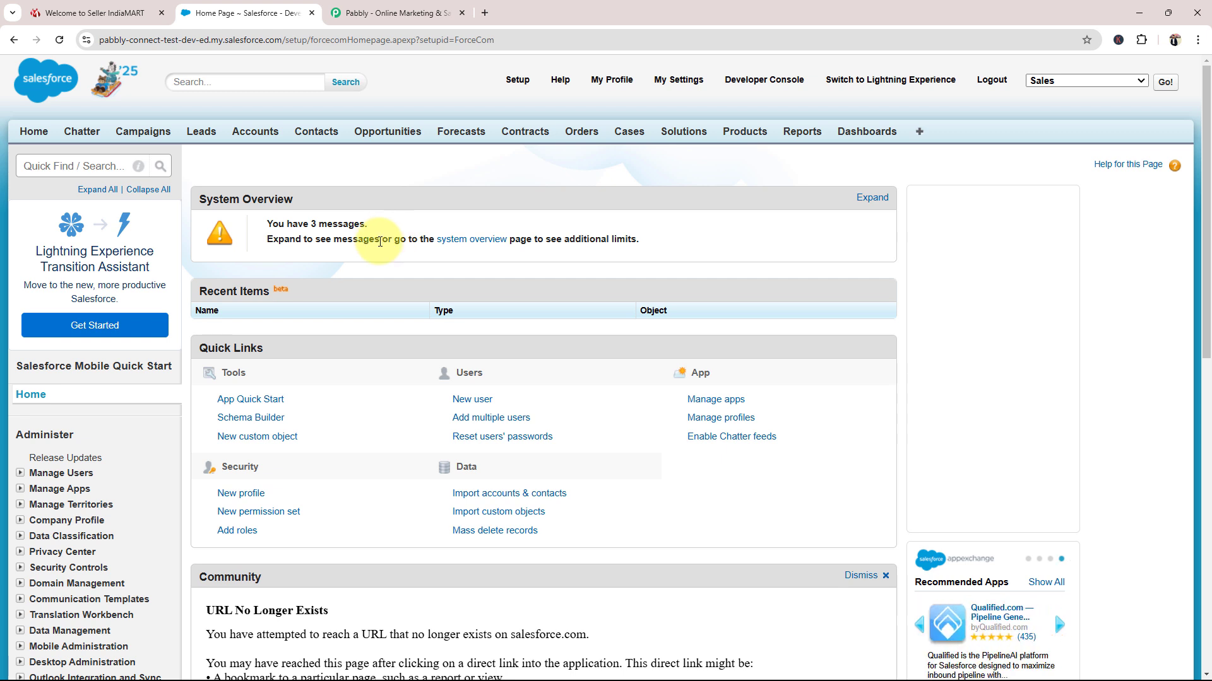
- Go to the Pabbly tab, dismiss the discount popup, sign in, and launch Pabbly Connect
left_click(49, 10)
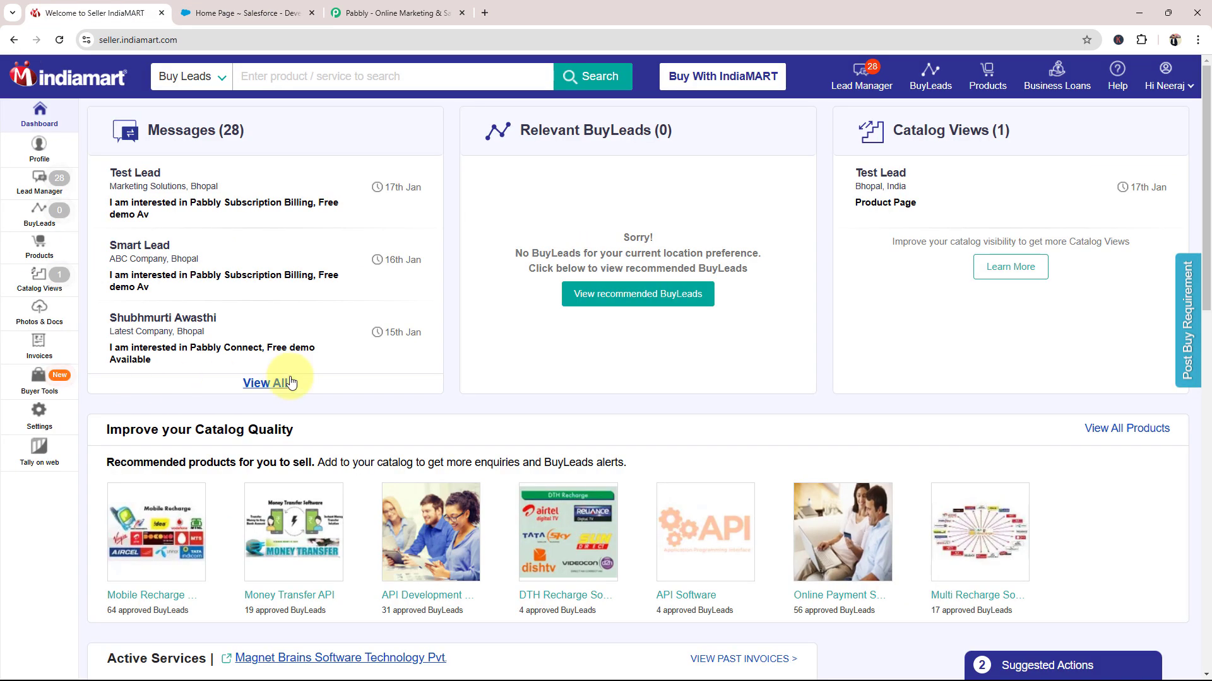
left_click(396, 8)
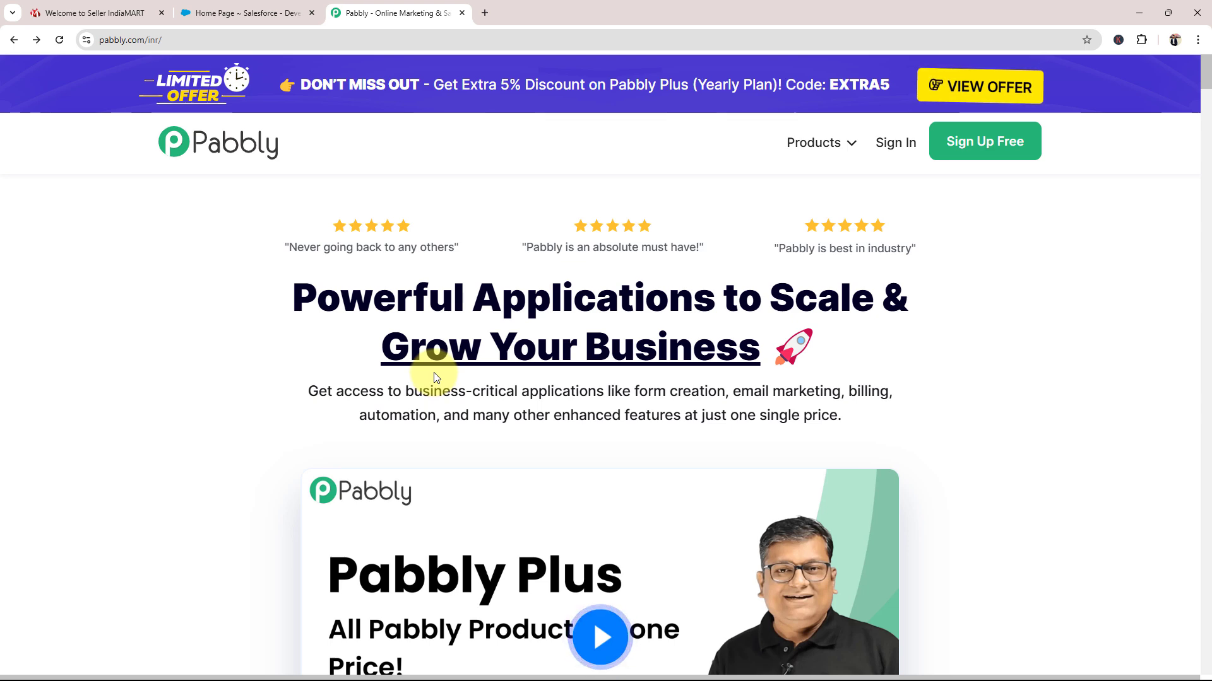
mouse_move(148, 50)
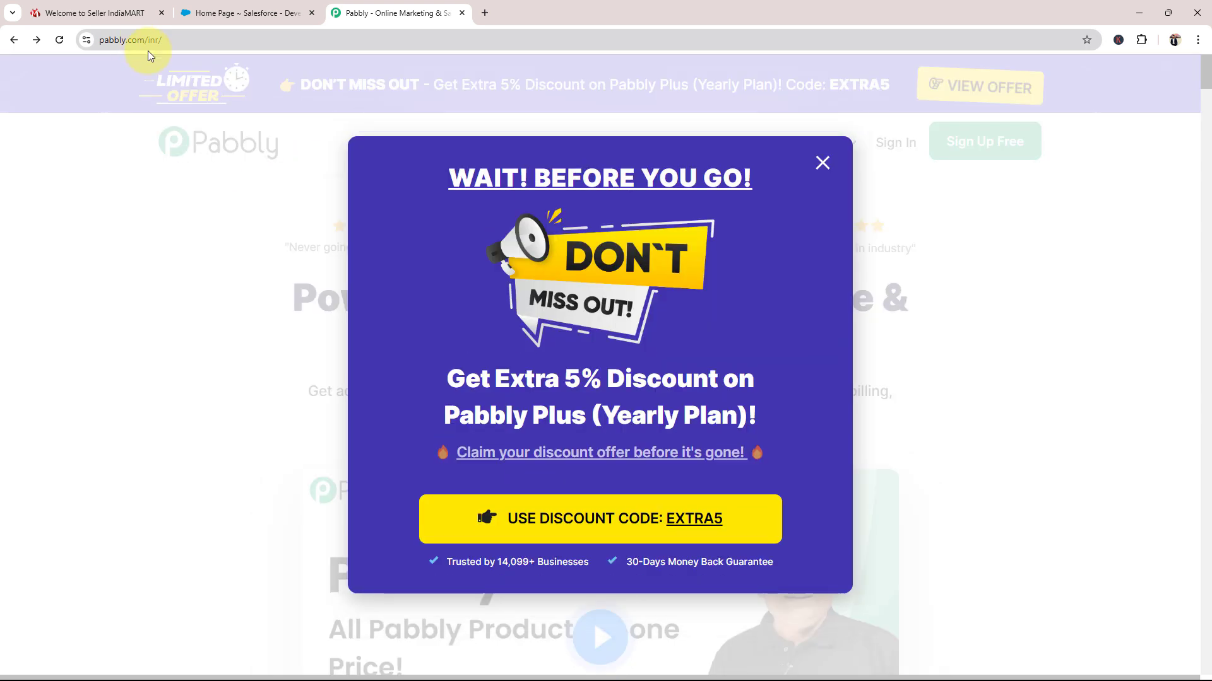
left_click(820, 163)
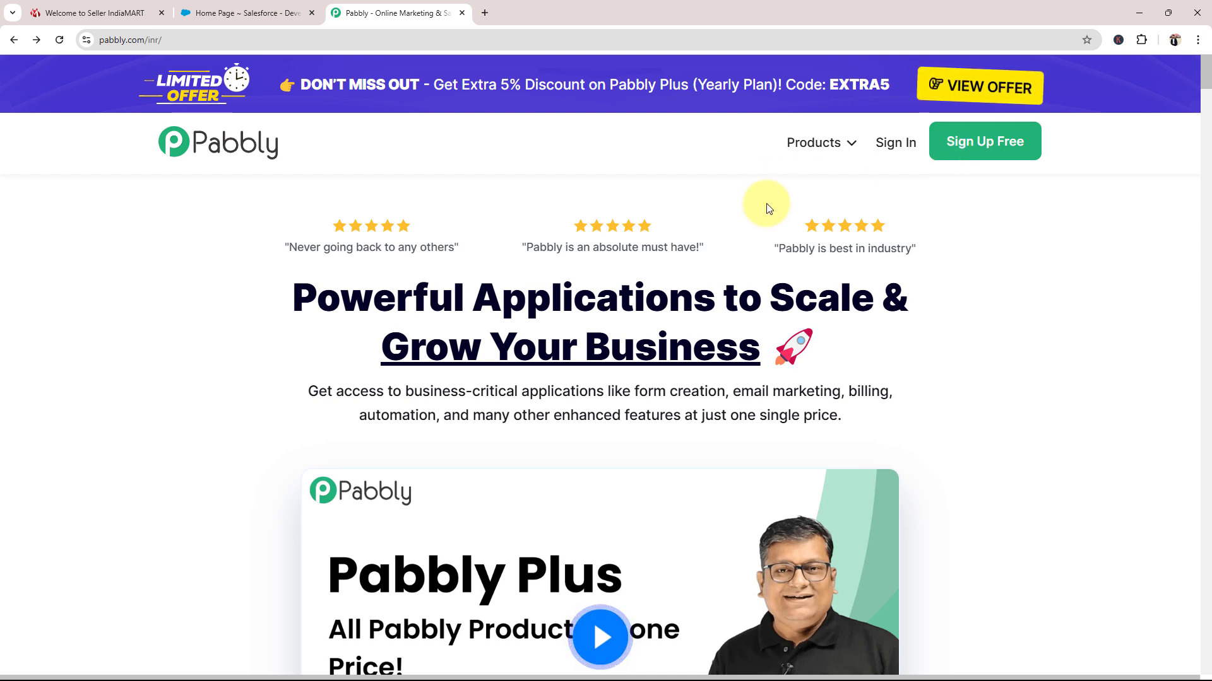
left_click(886, 143)
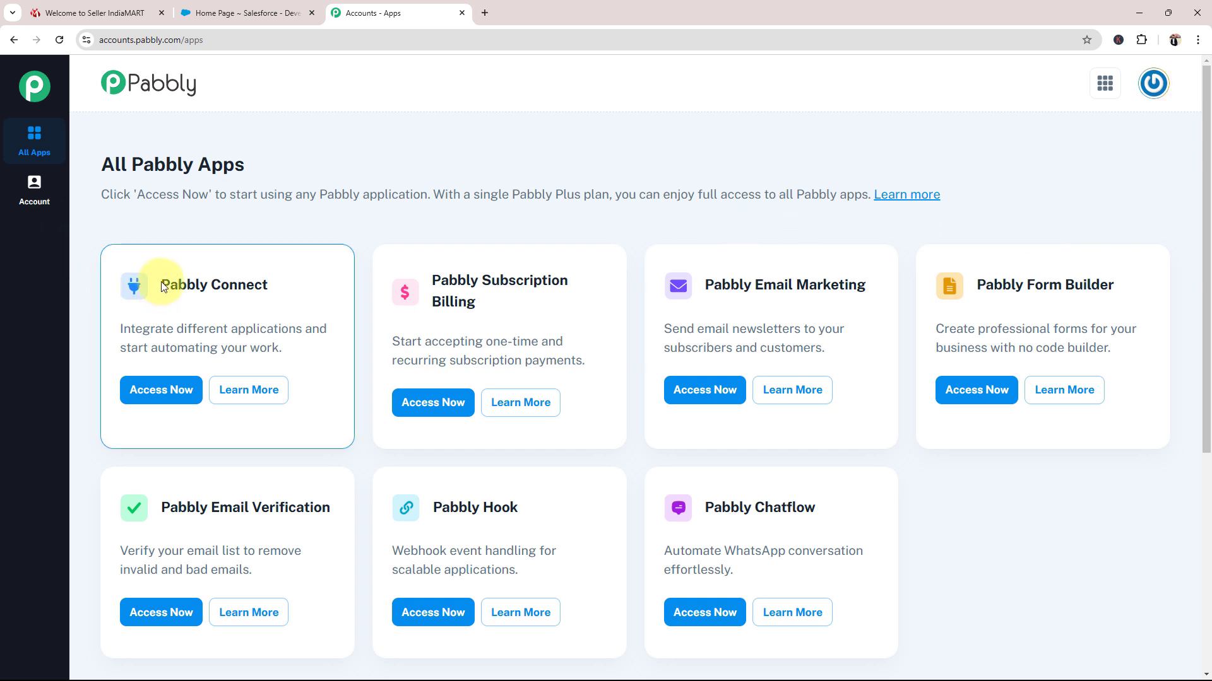
left_click_drag(156, 285, 292, 287)
left_click(129, 392)
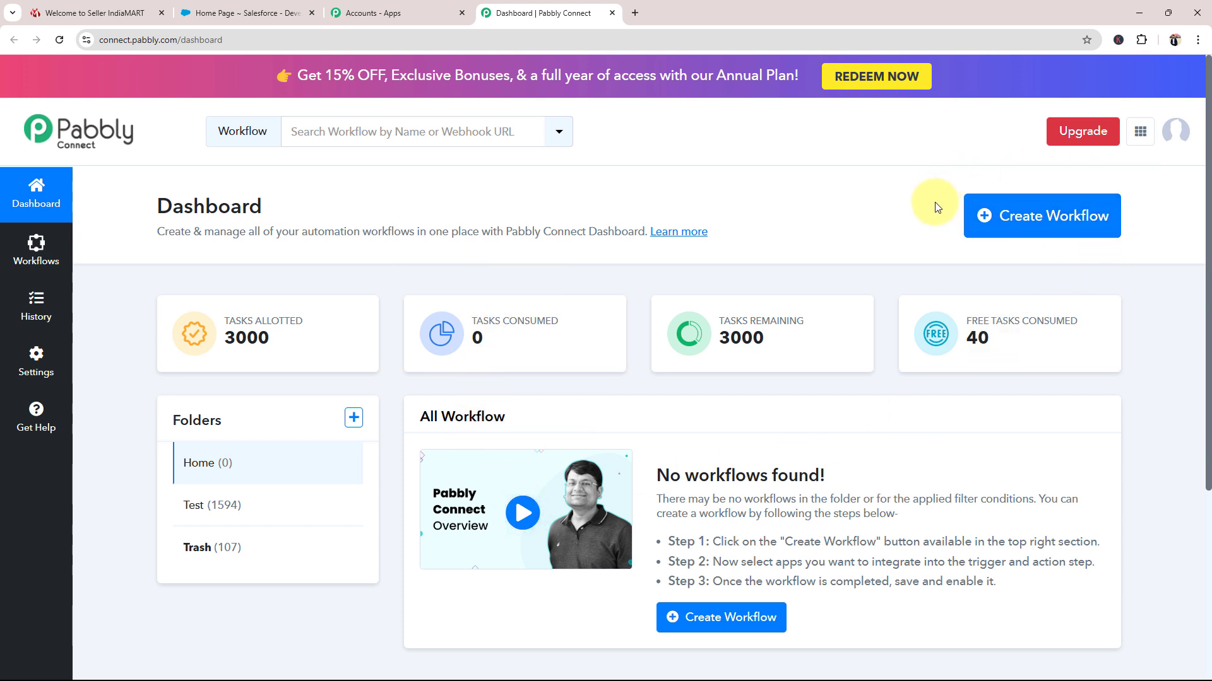
- Create workflow 'Add IndiaMART Leads to Salesforce for Cookies Business' in the Home folder
left_click(1044, 217)
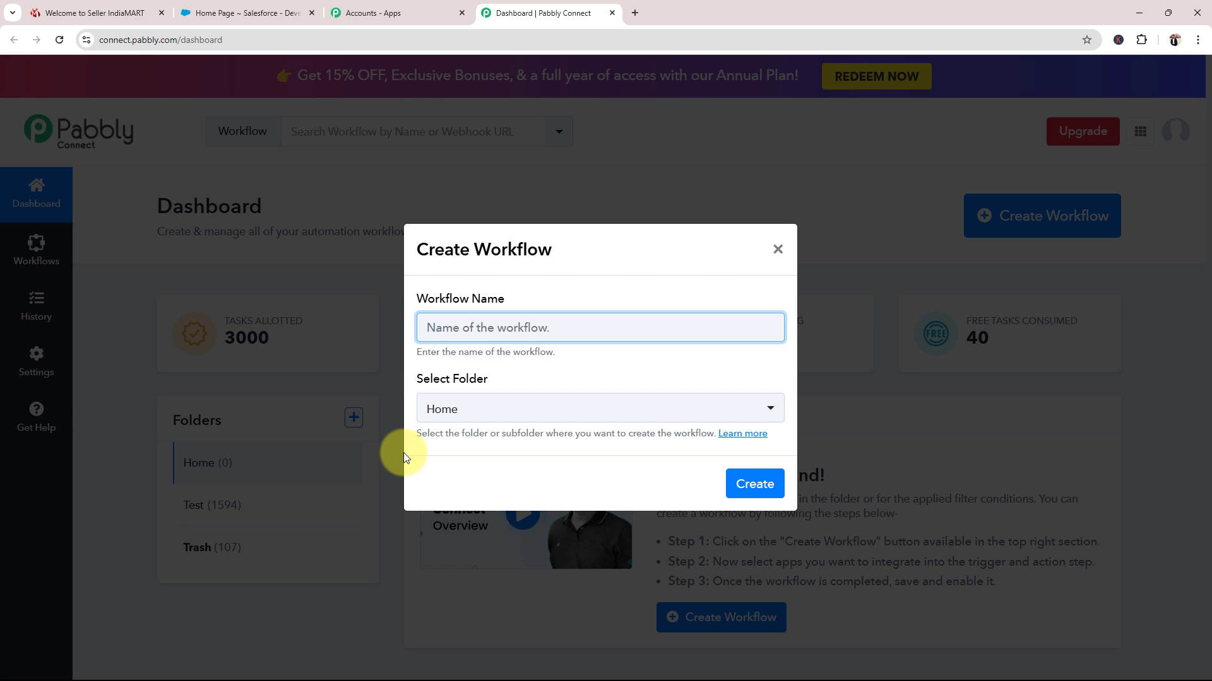
type("Add IndiaMART Leads to Salesforce for Cookies Business")
left_click(589, 486)
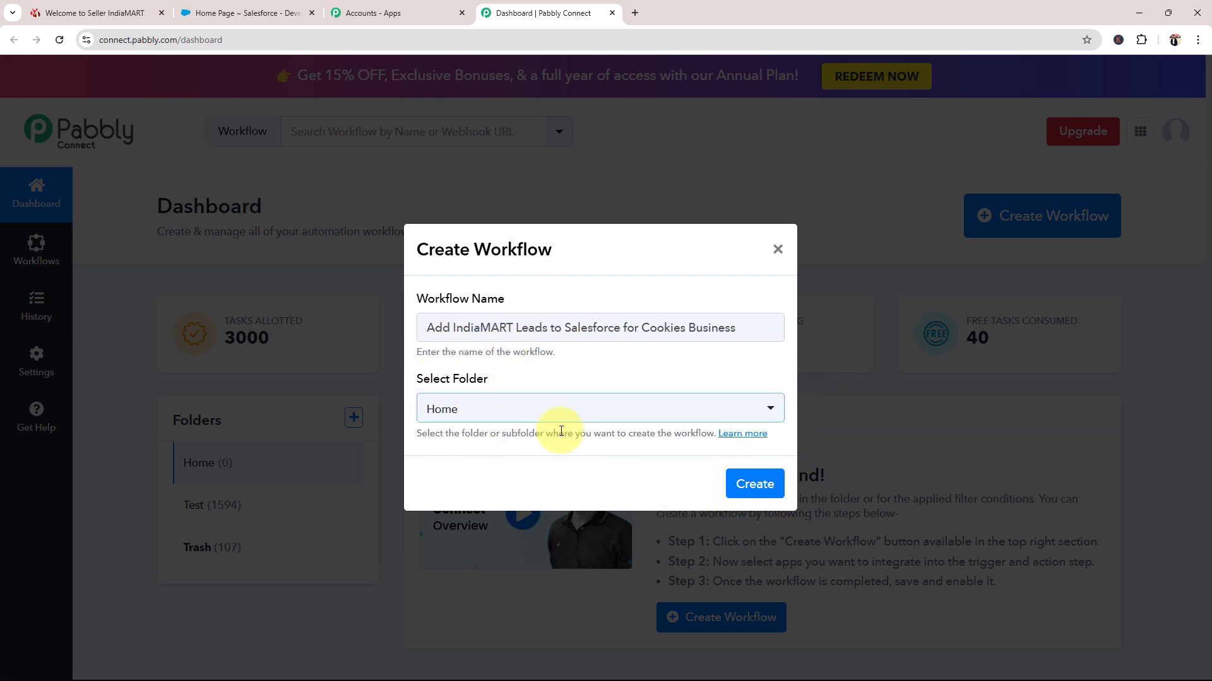
left_click(732, 484)
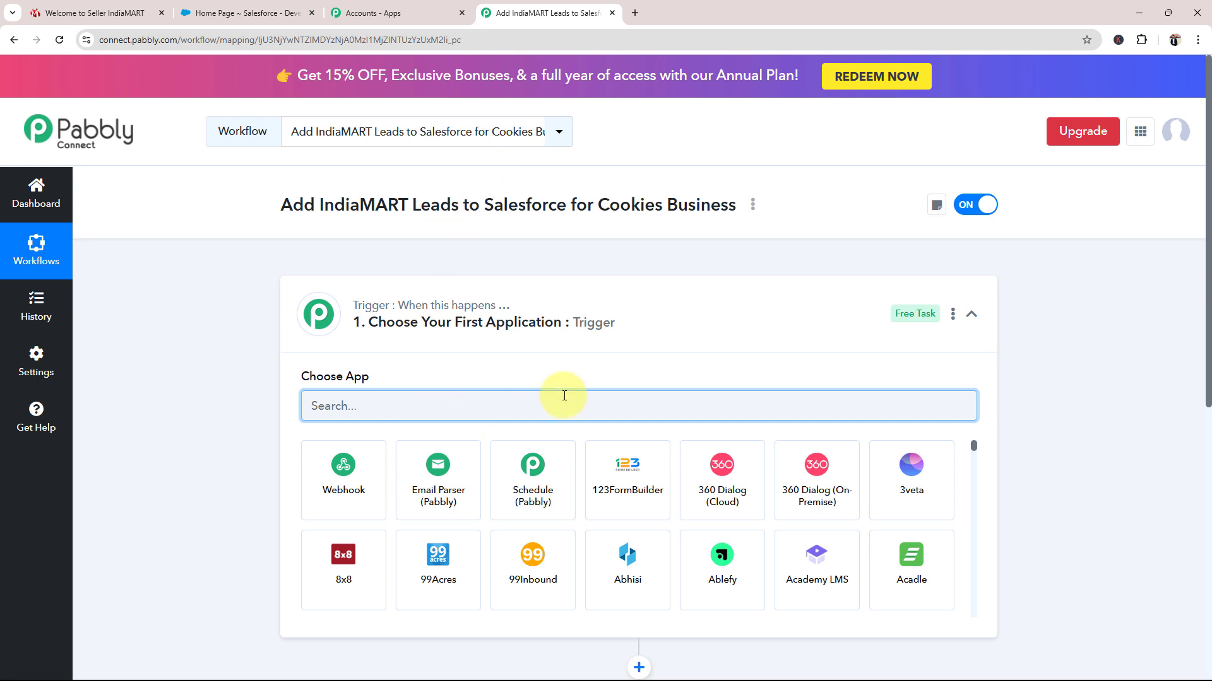
left_click(558, 311)
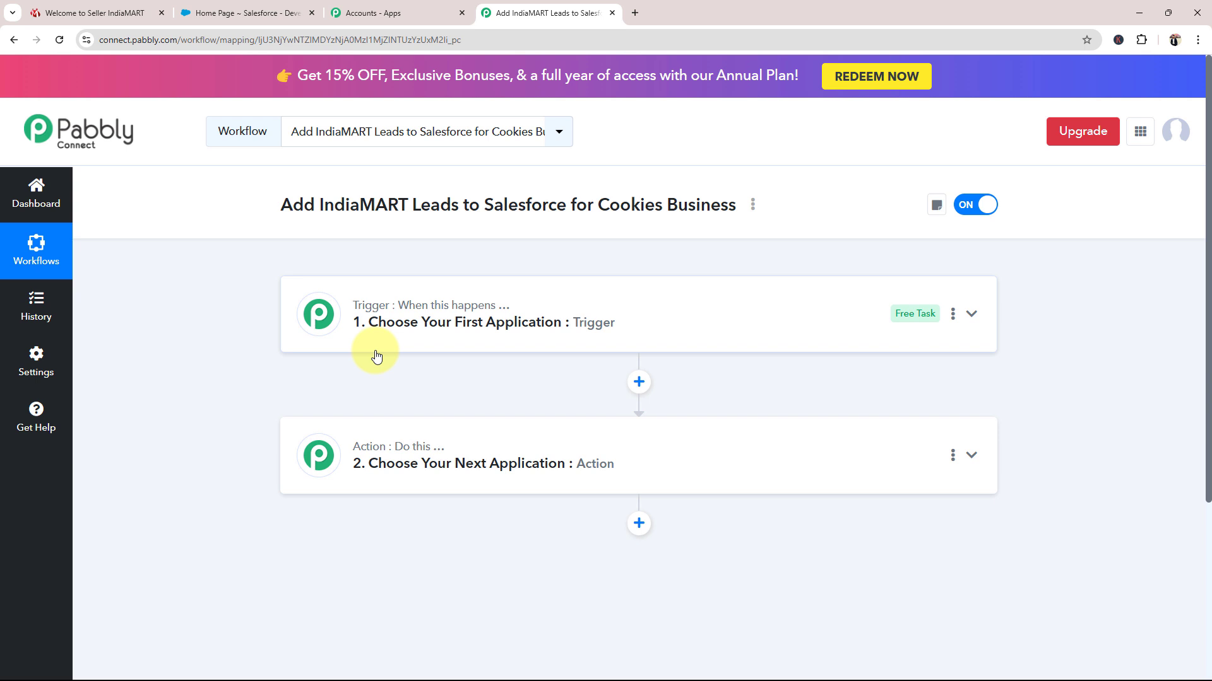
left_click(85, 13)
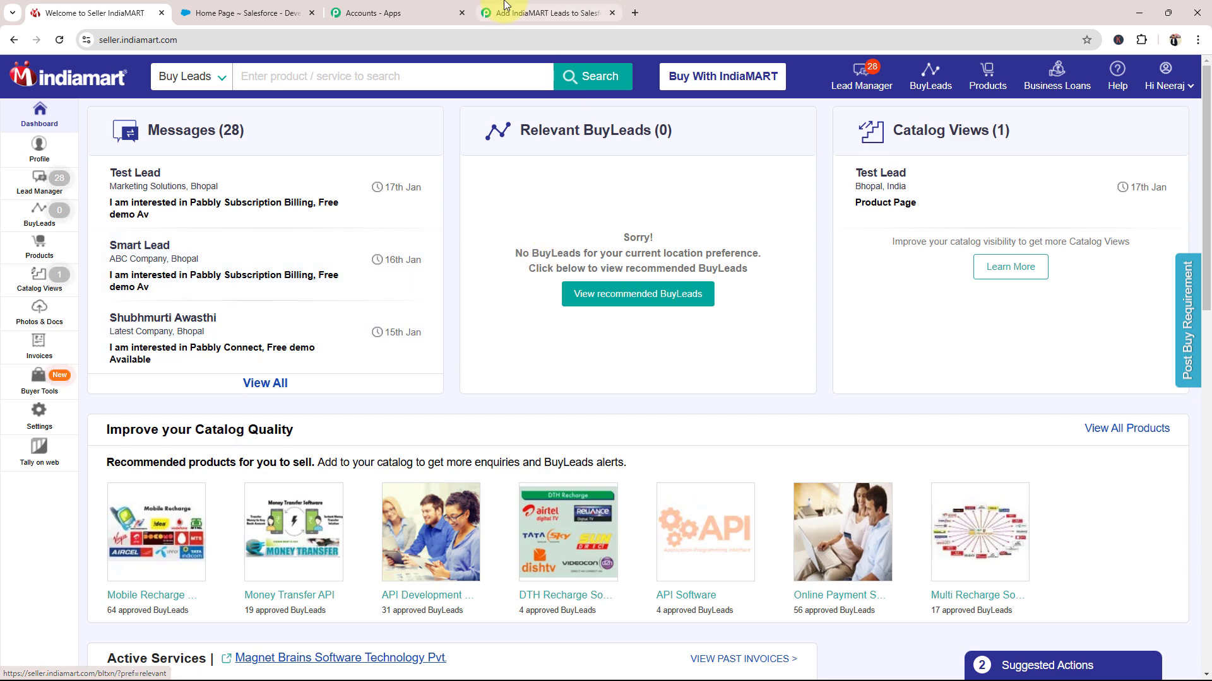
left_click(544, 12)
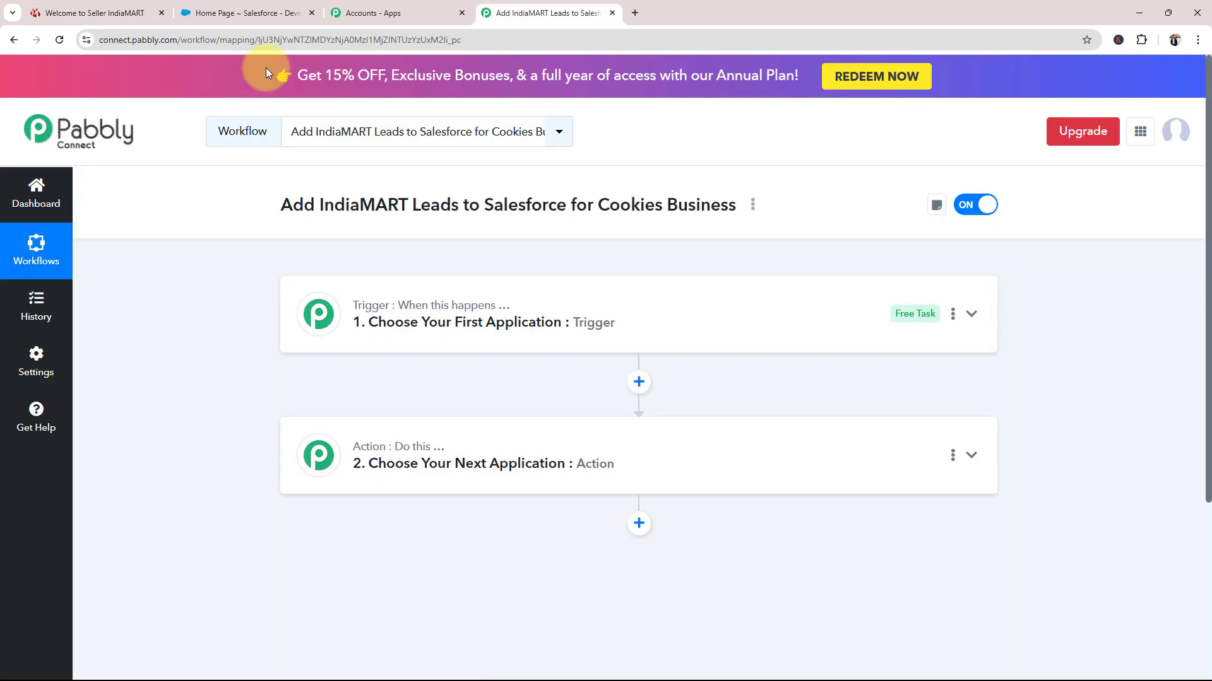
left_click(246, 12)
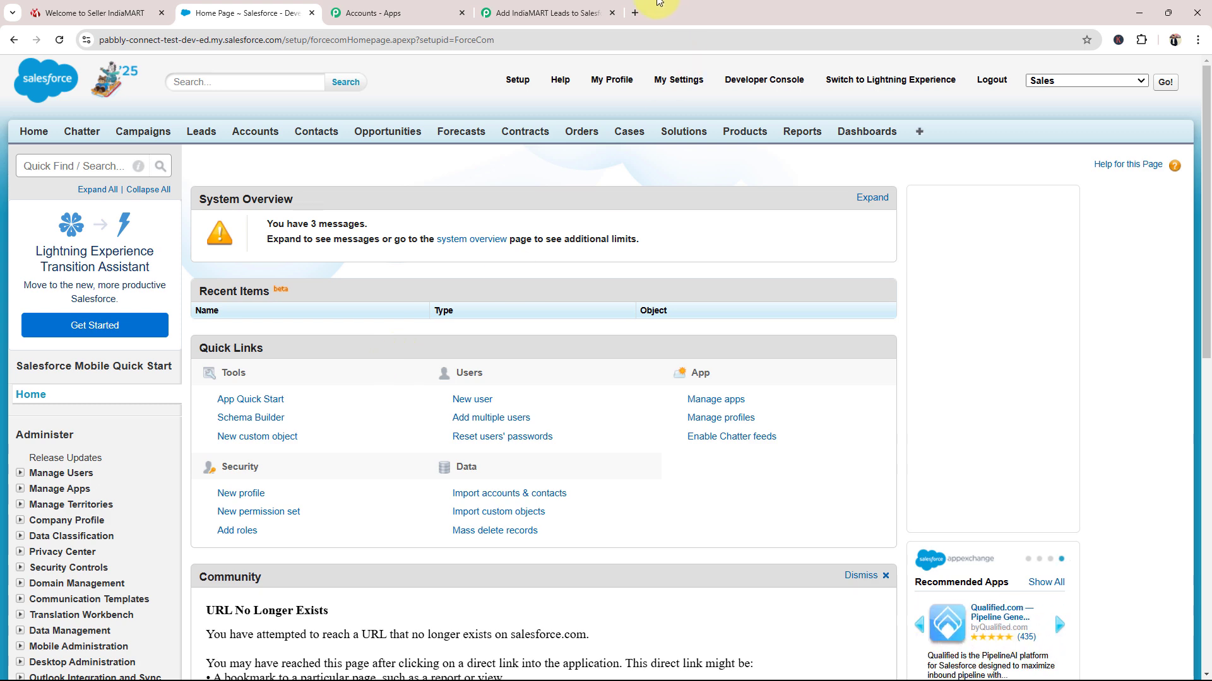
left_click(548, 12)
left_click(428, 309)
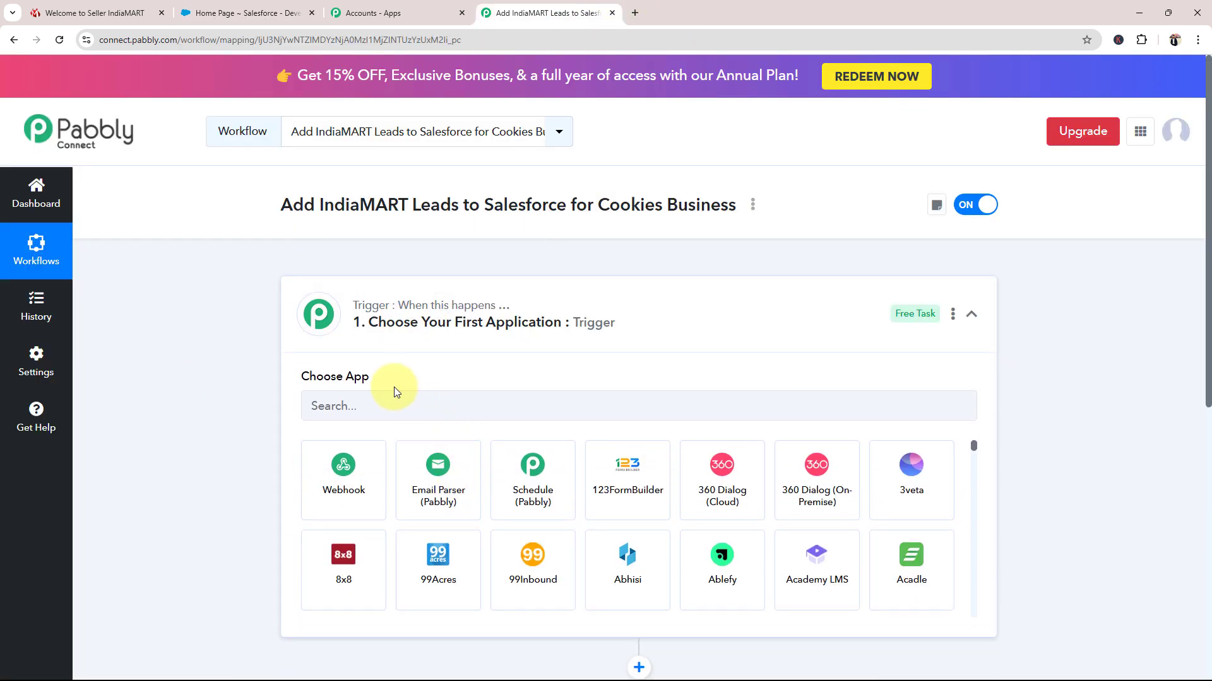
- Choose IndiaMART as the trigger app with the New Leads trigger event
left_click(373, 407)
type("India")
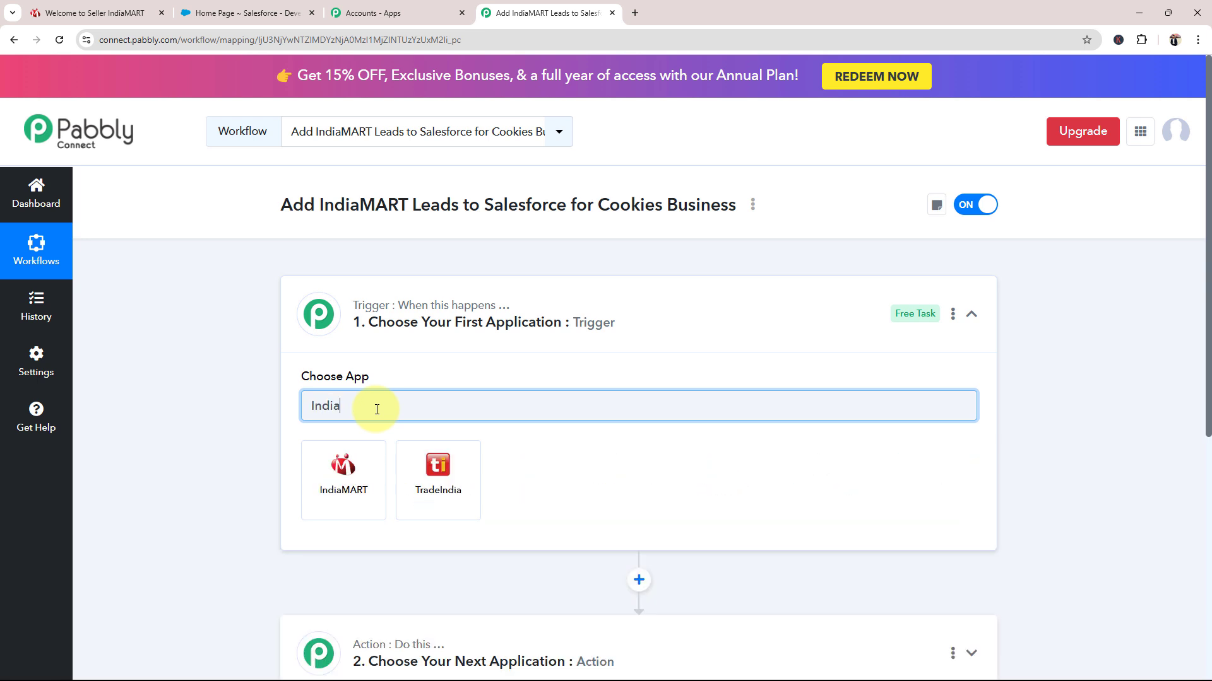
key("Caps_Lock")
left_click(370, 465)
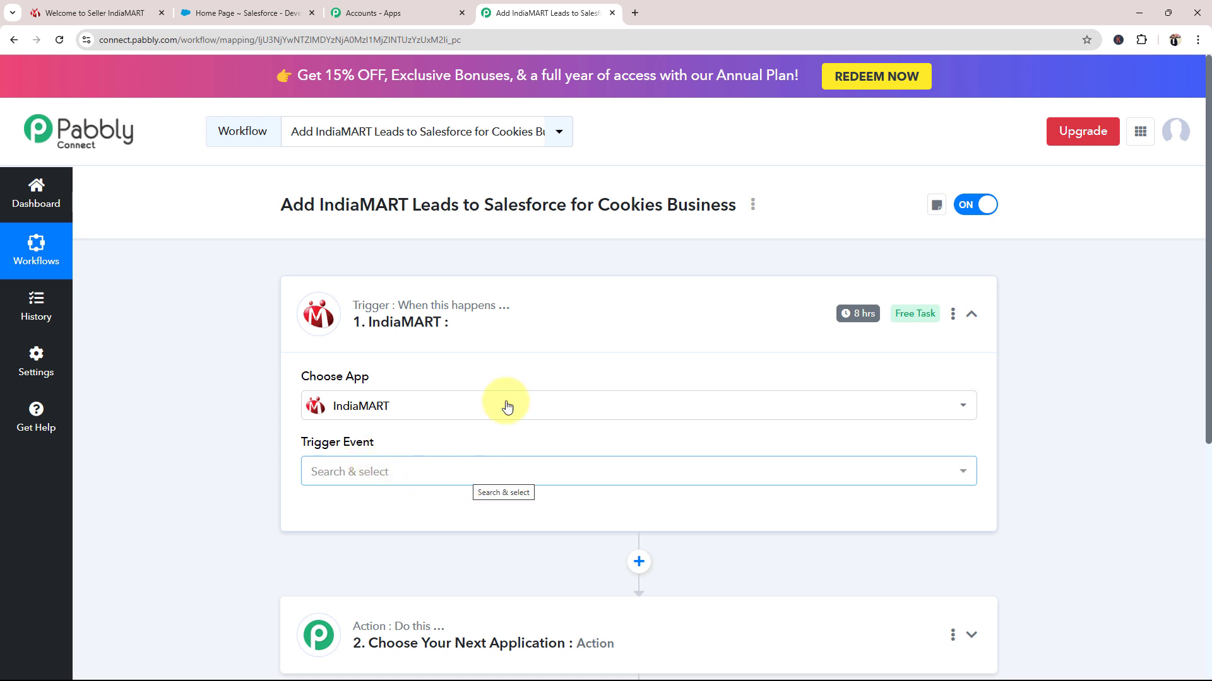
left_click(341, 482)
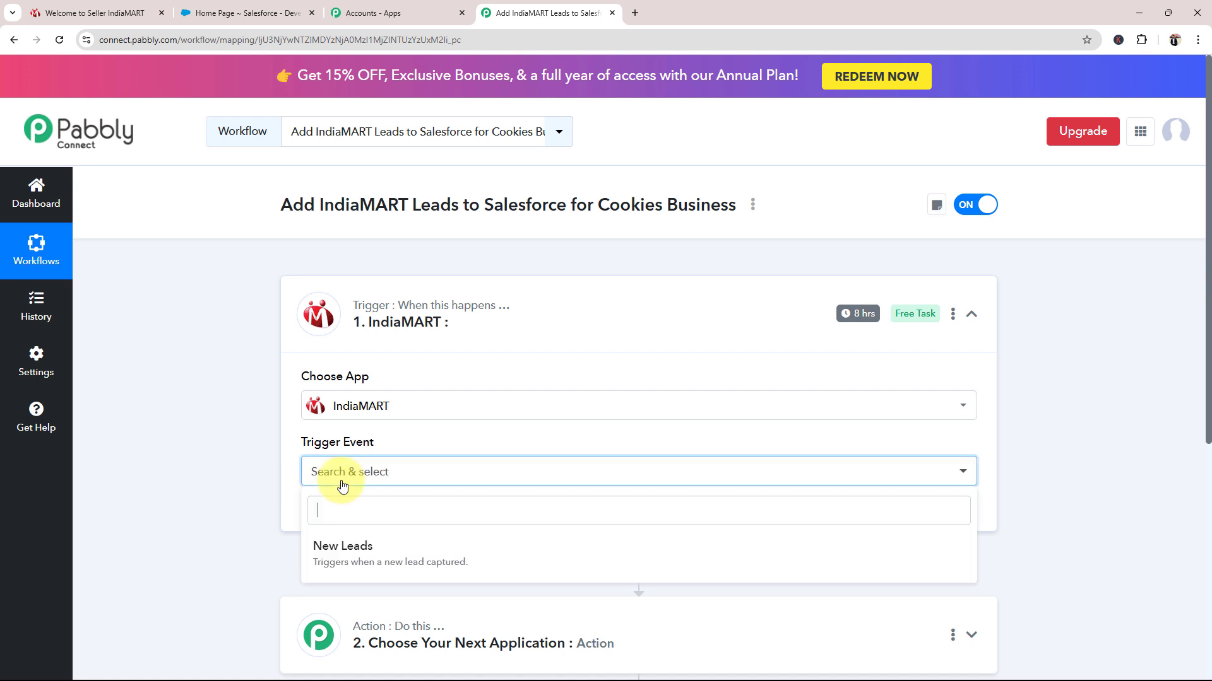
left_click(346, 548)
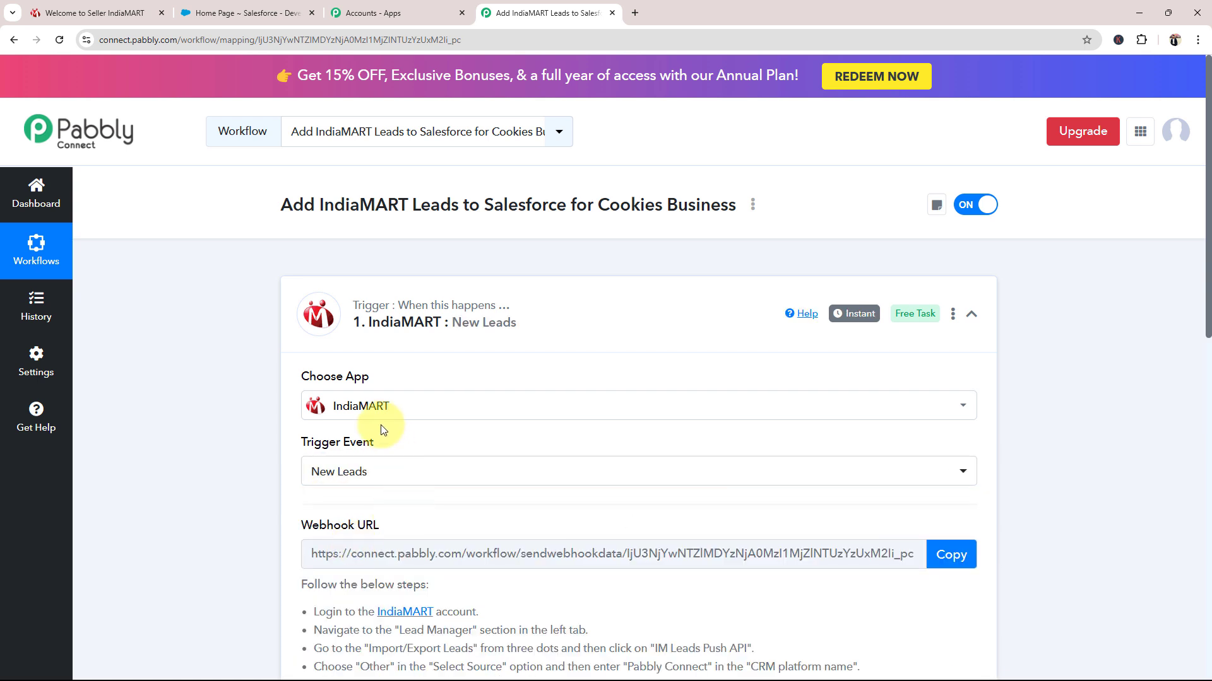
left_click(509, 321)
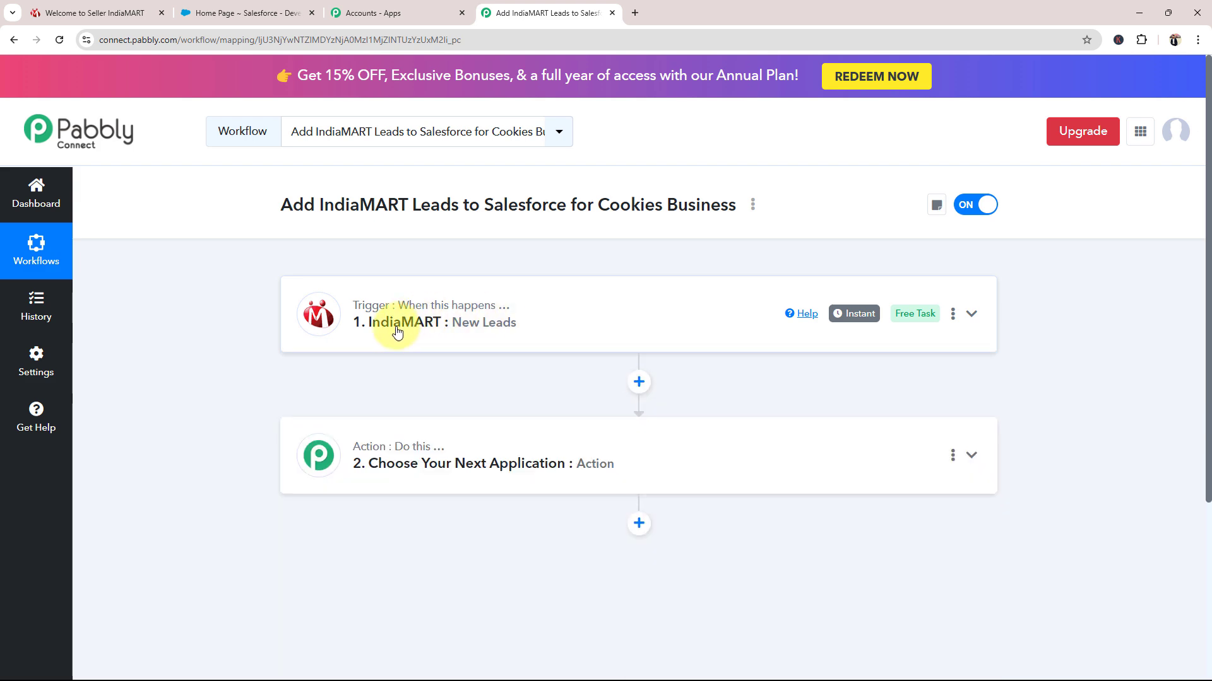
- Set the action step to Salesforce with the Create Record action event
left_click(428, 460)
scroll(428, 457, "down", 3)
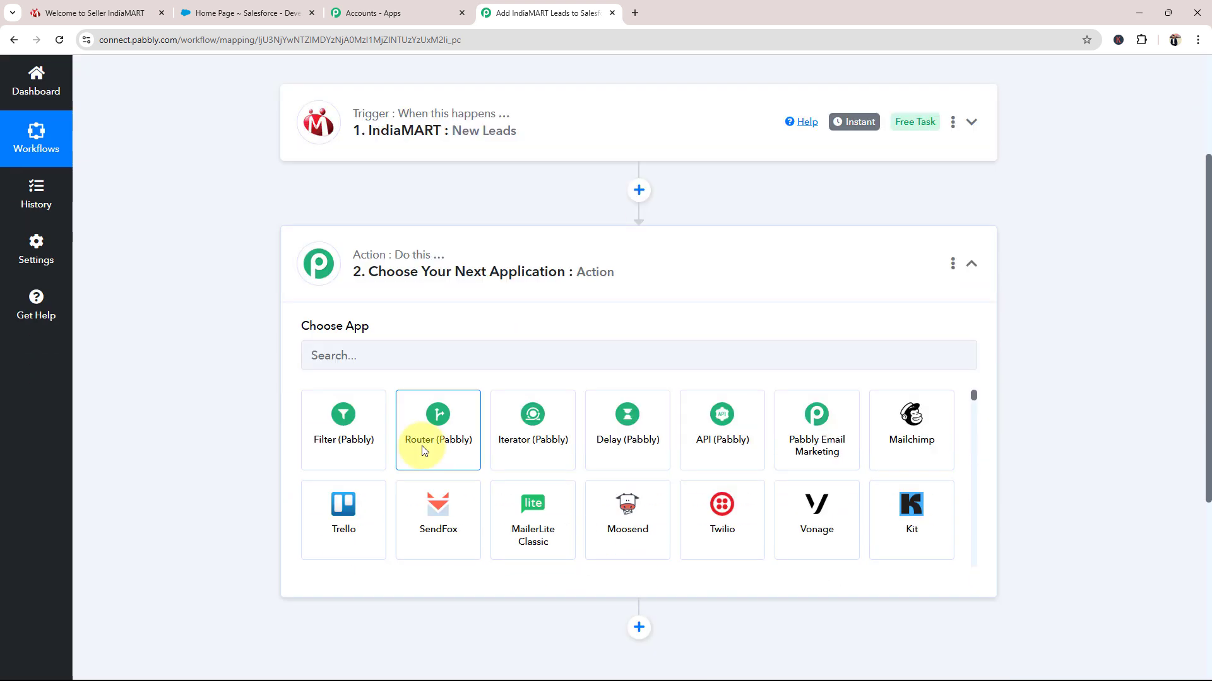
left_click(366, 333)
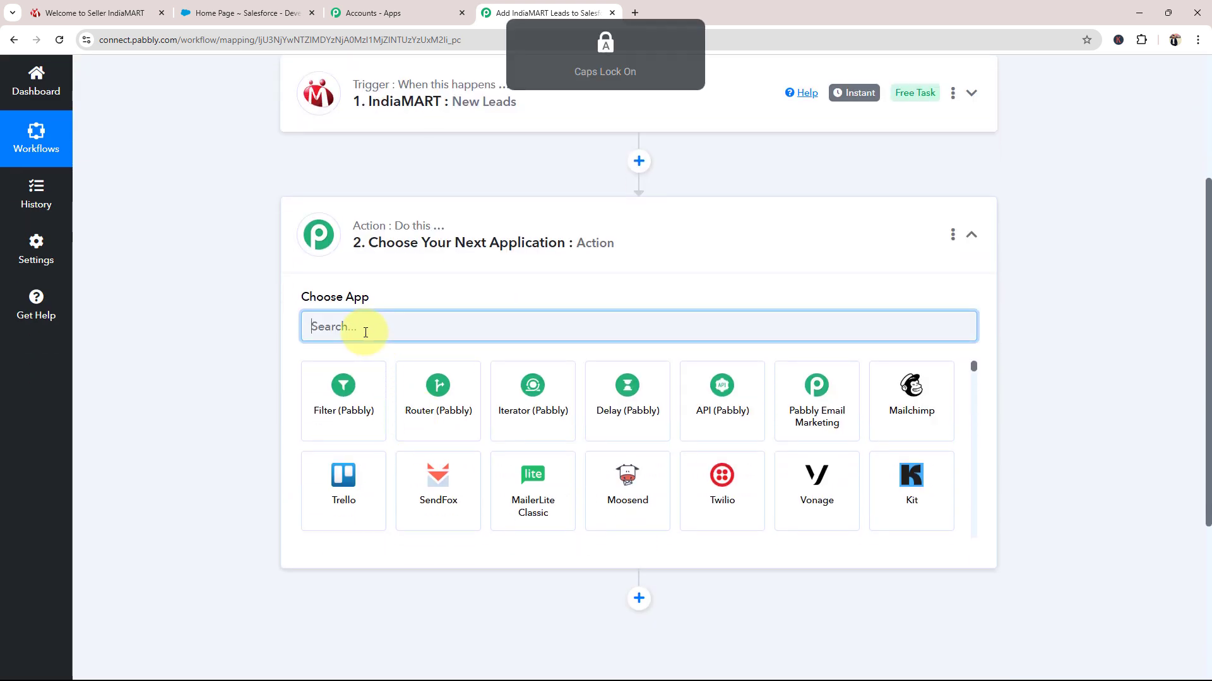
type("Sales")
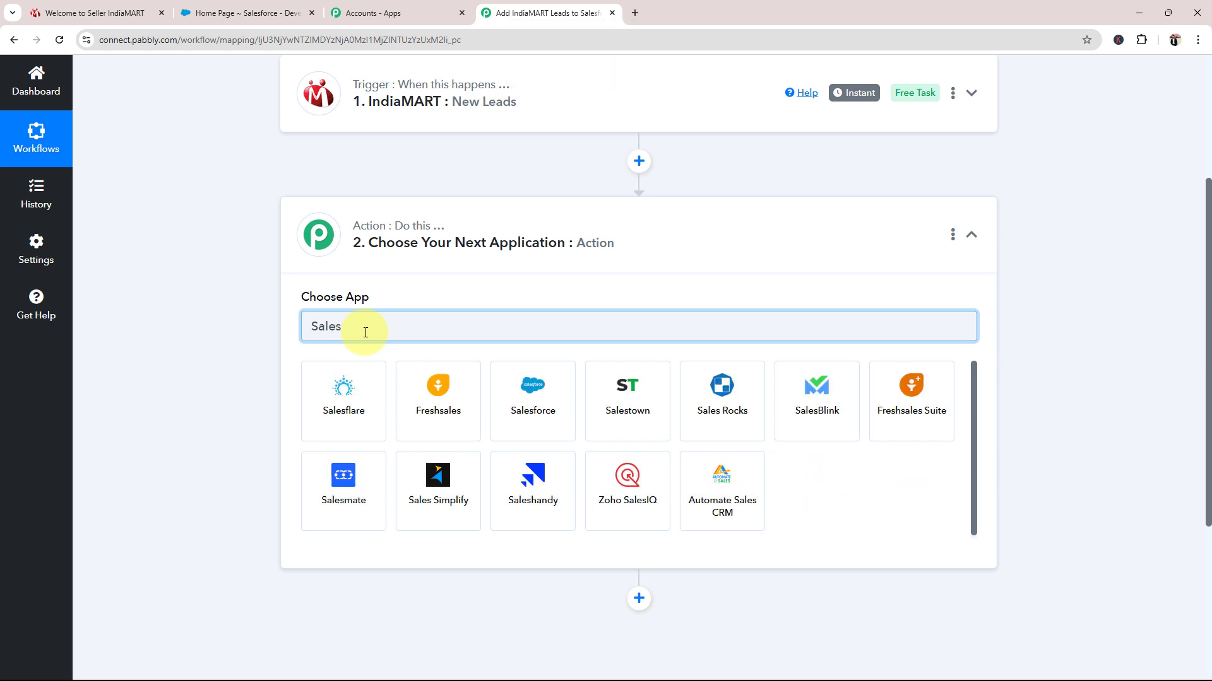
left_click(496, 407)
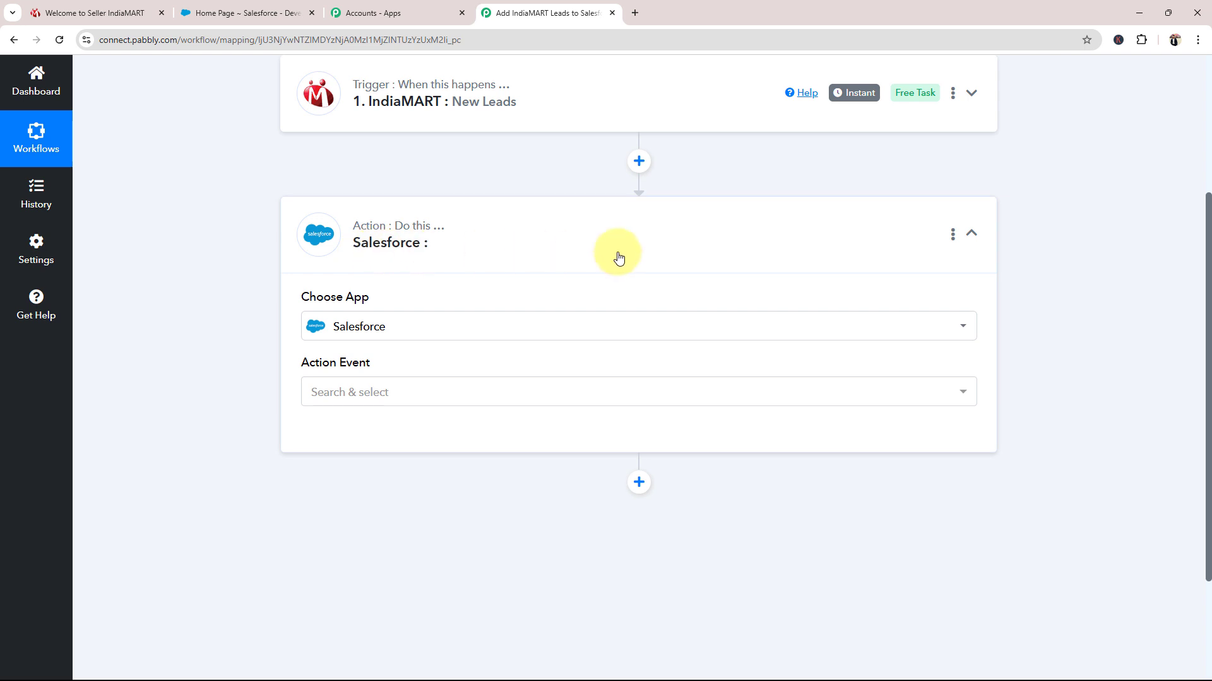
left_click(371, 387)
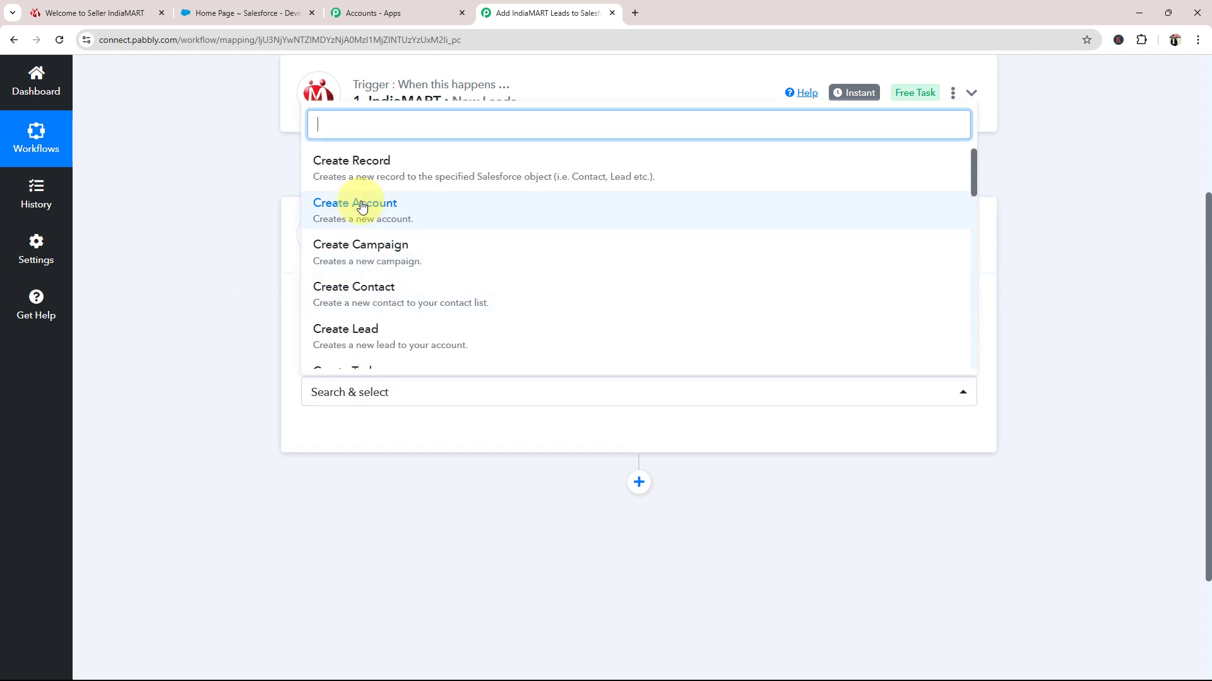
left_click(350, 177)
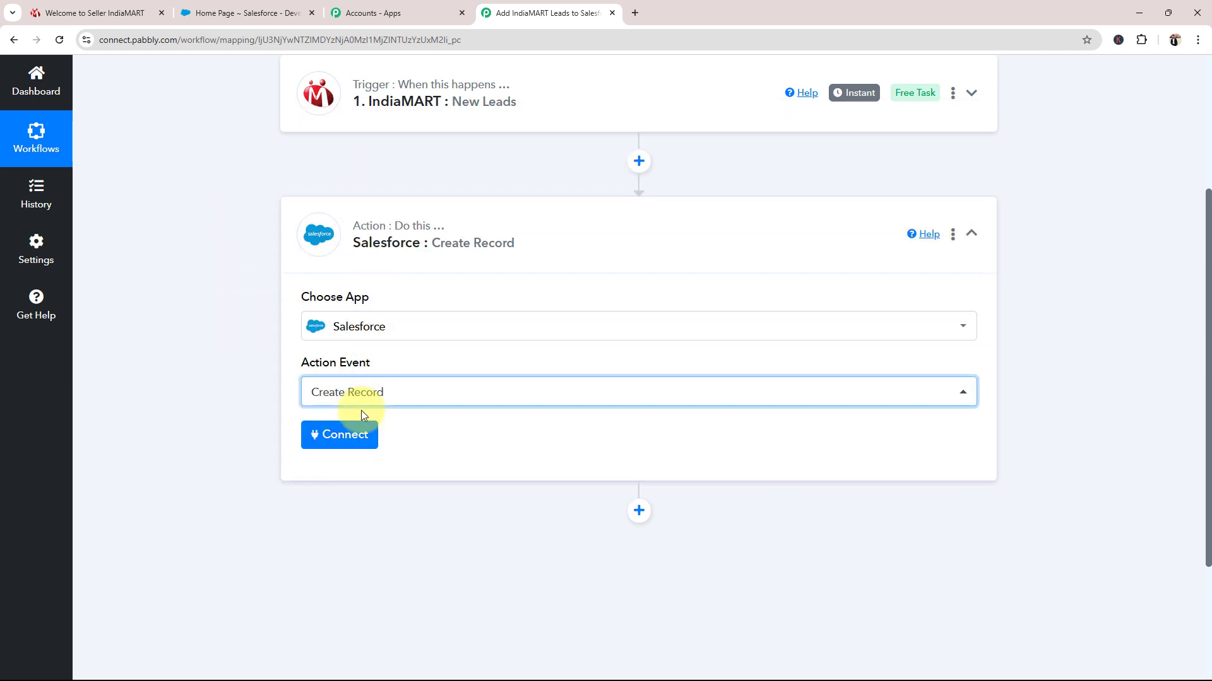
left_click(434, 250)
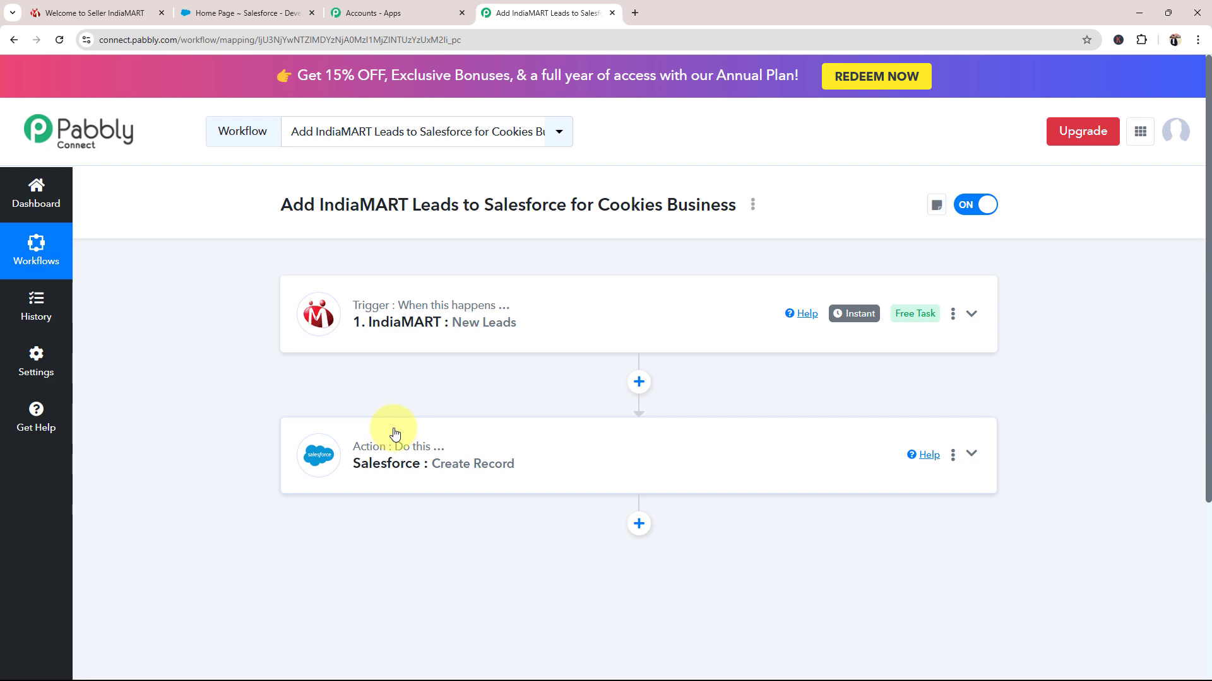
- Expand the IndiaMART trigger and start capturing a webhook response
left_click(389, 318)
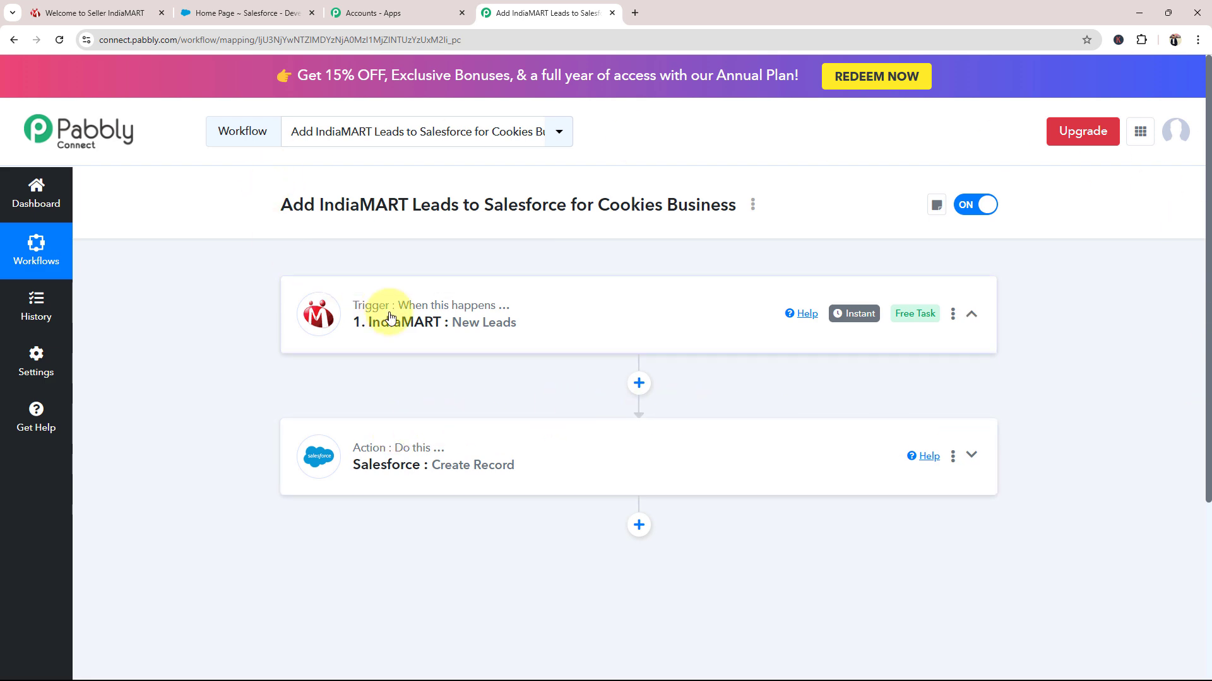
scroll(389, 318, "down", 2)
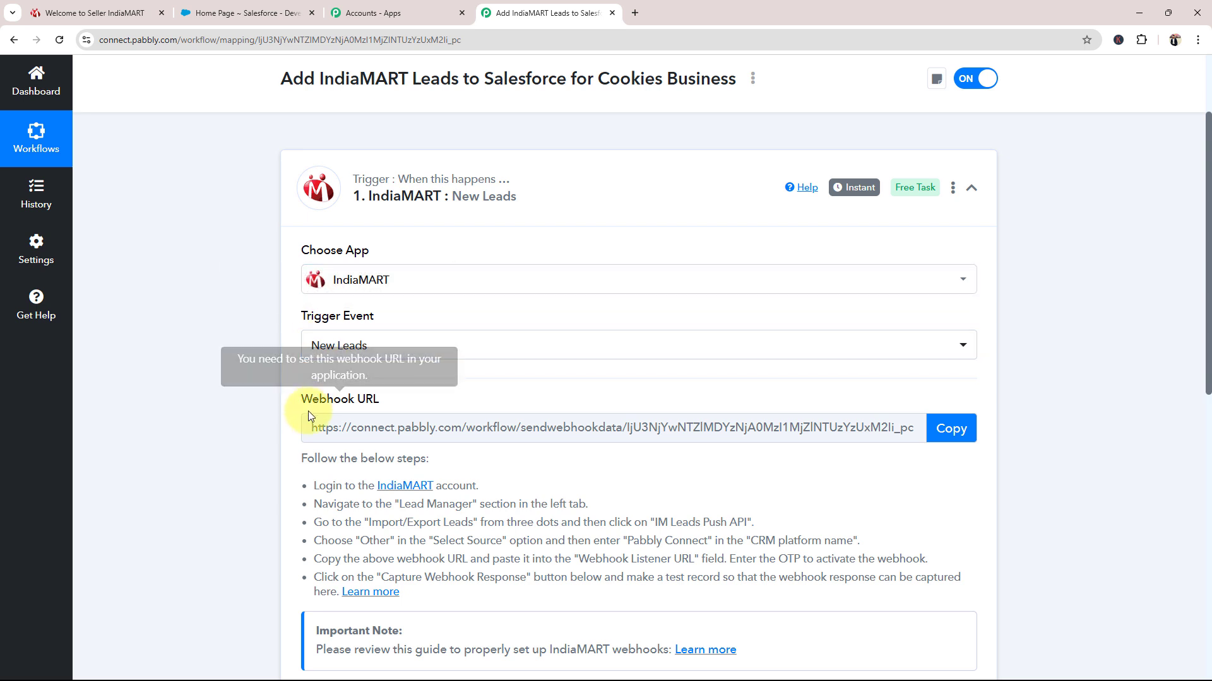
scroll(230, 406, "down", 2)
left_click_drag(297, 269, 379, 304)
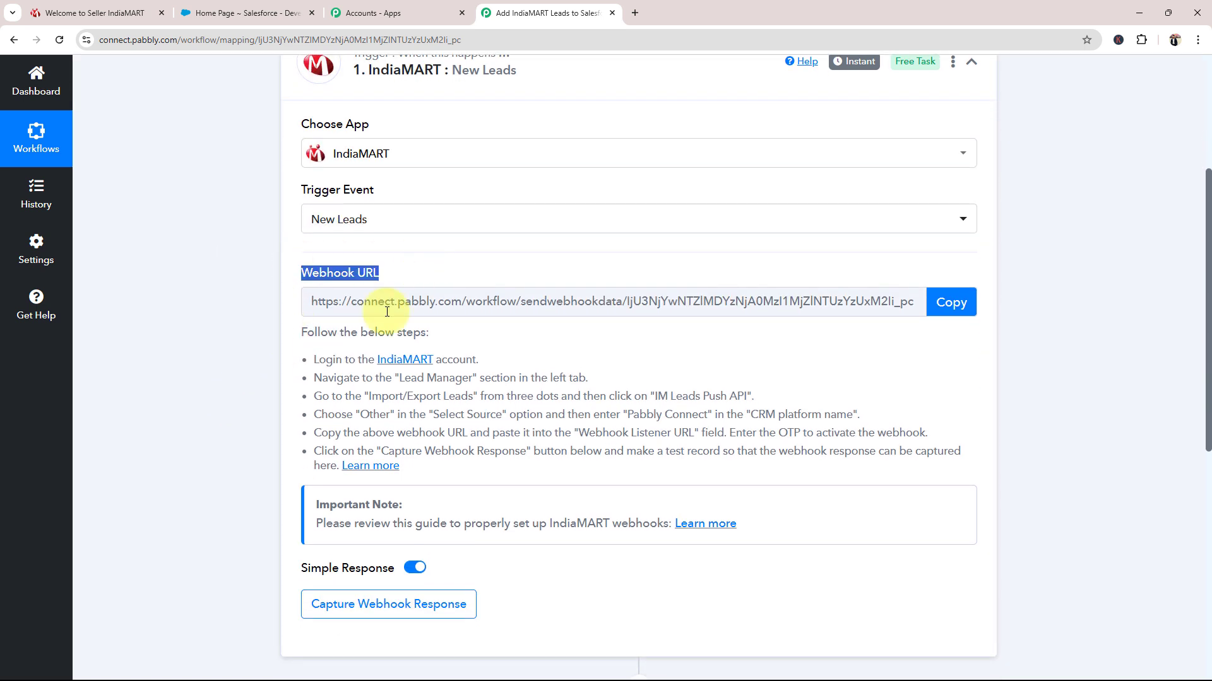
left_click(288, 362)
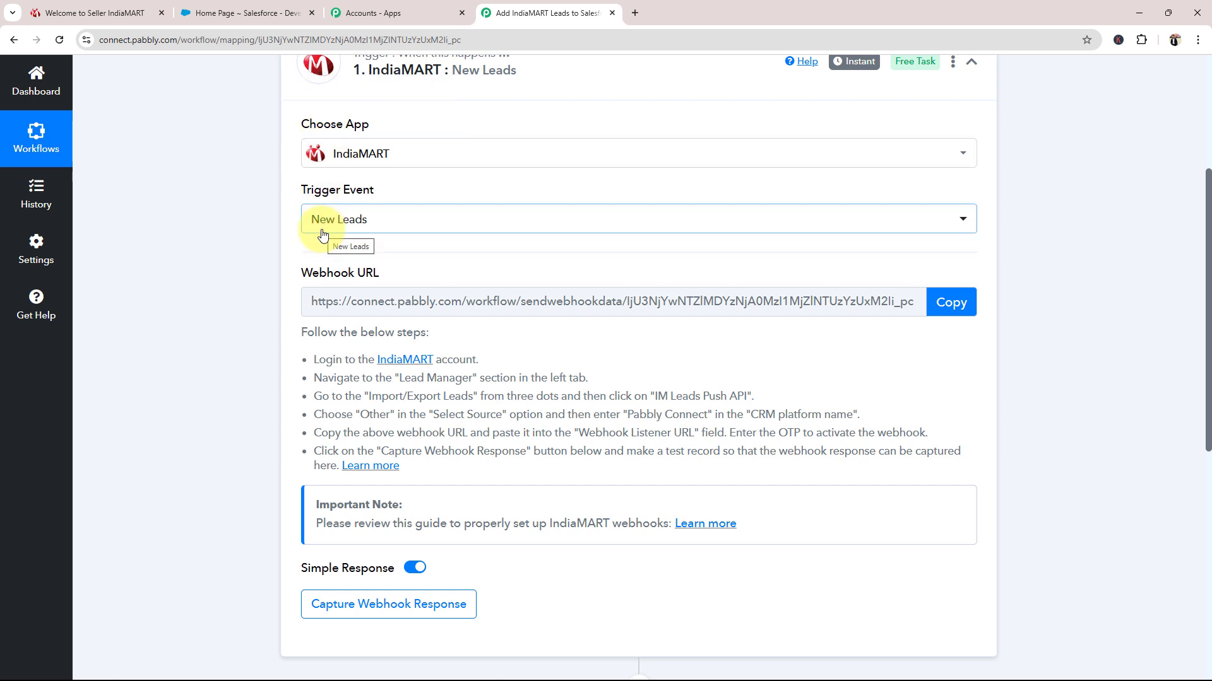
- Copy the trigger's webhook URL and switch to the IndiaMART seller dashboard
scroll(350, 274, "down", 1)
scroll(322, 410, "up", 1)
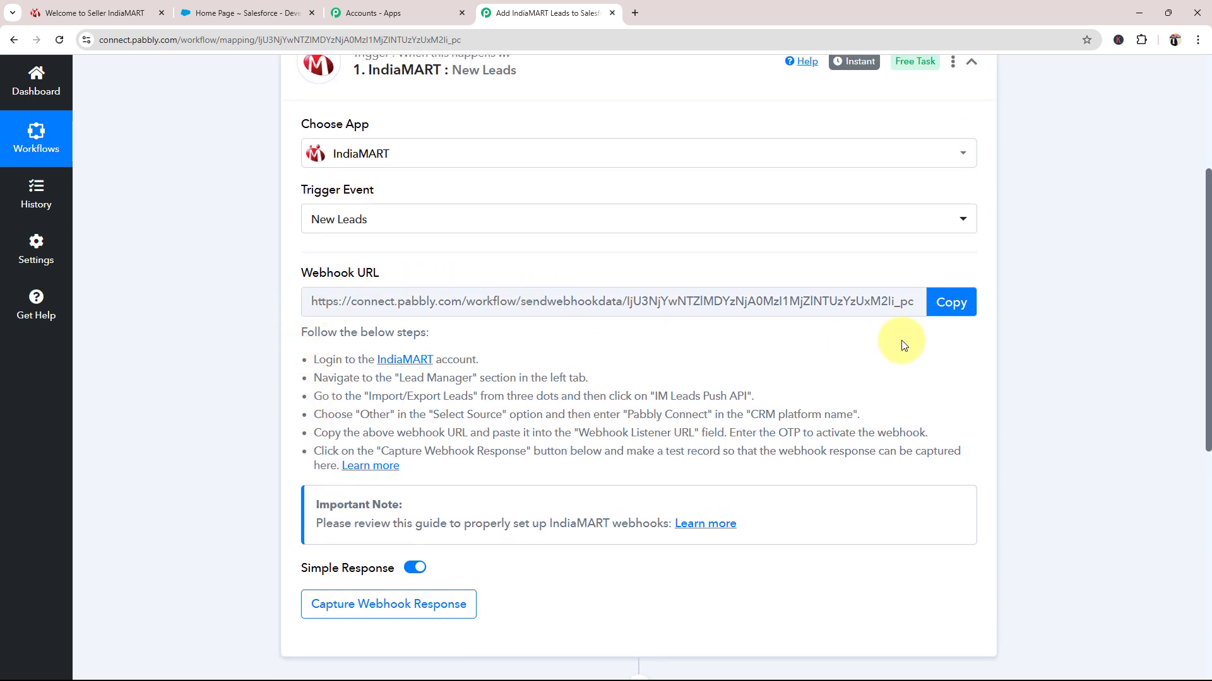
left_click(951, 302)
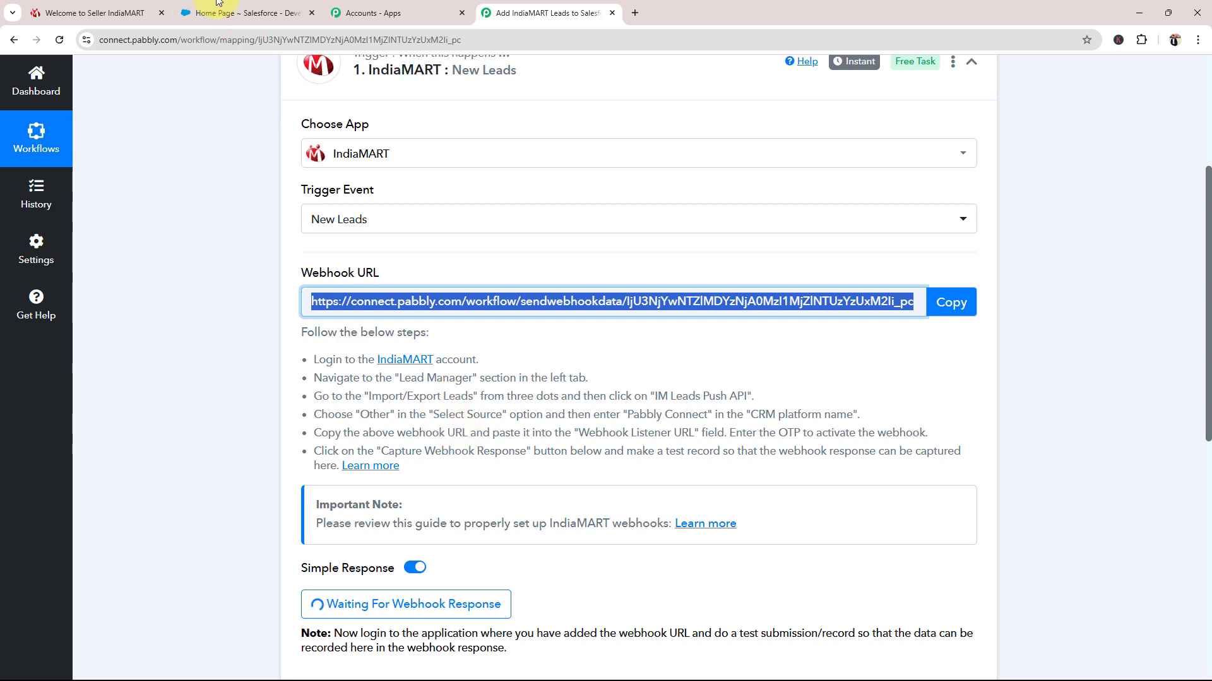
left_click(94, 13)
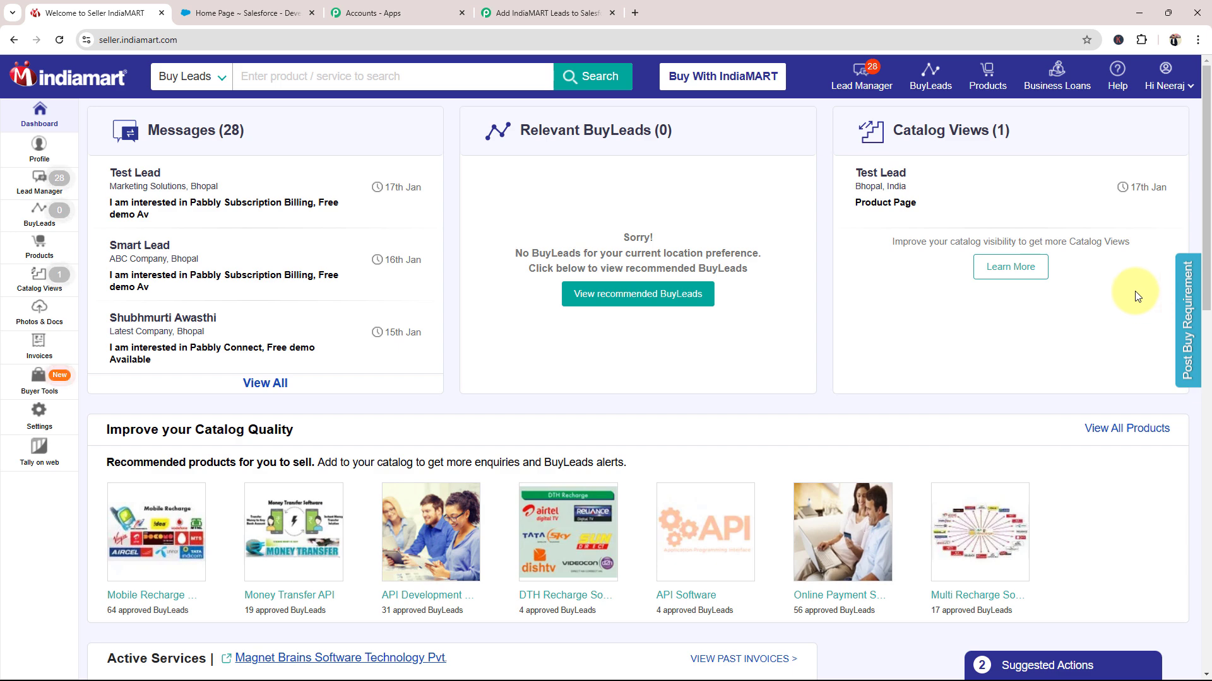
- Open Push API from Lead Manager's Import / Export Leads menu
left_click(40, 185)
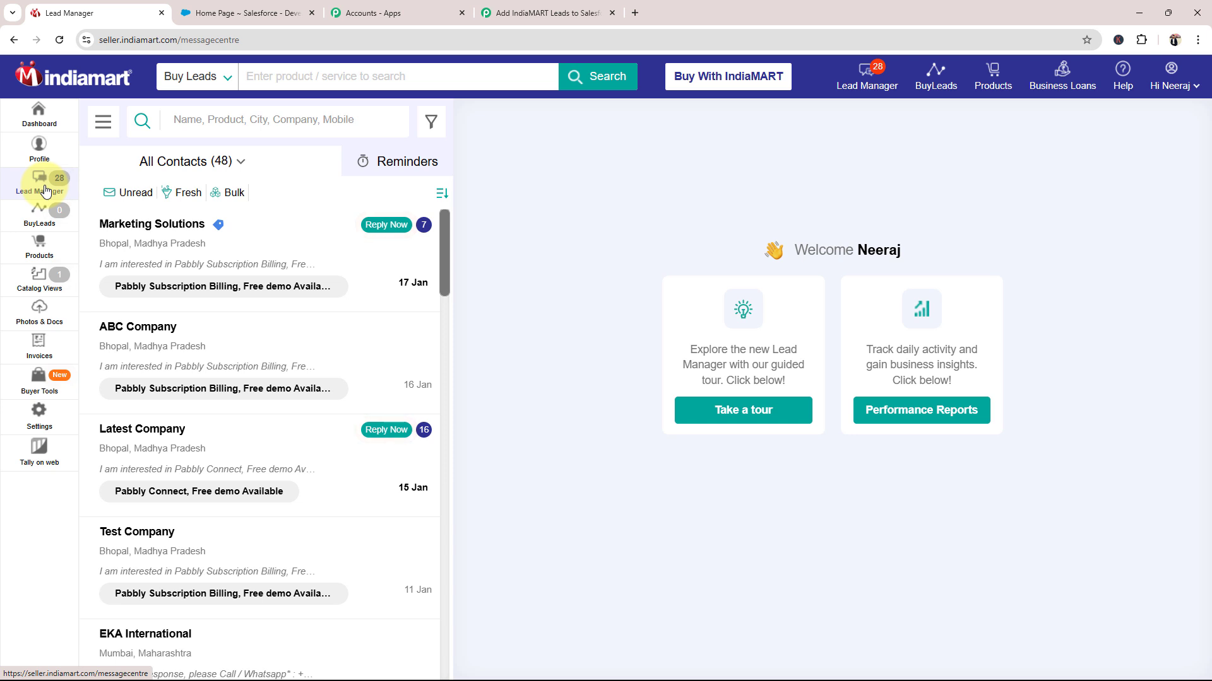
left_click(101, 122)
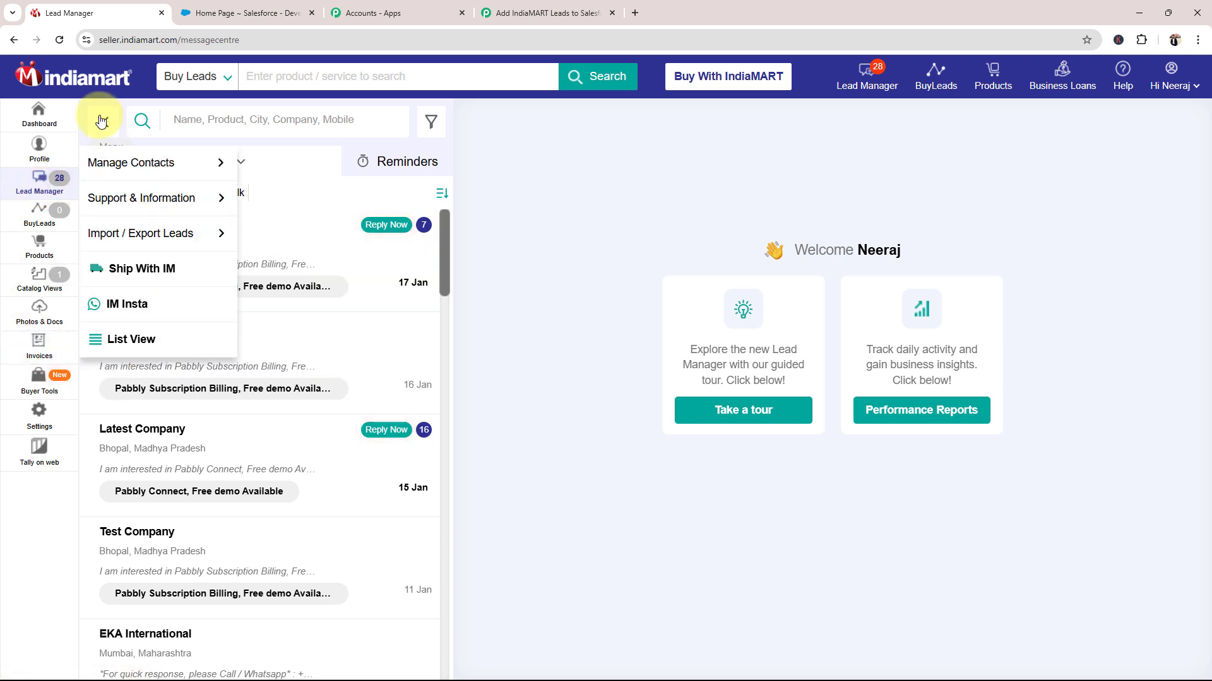
mouse_move(196, 238)
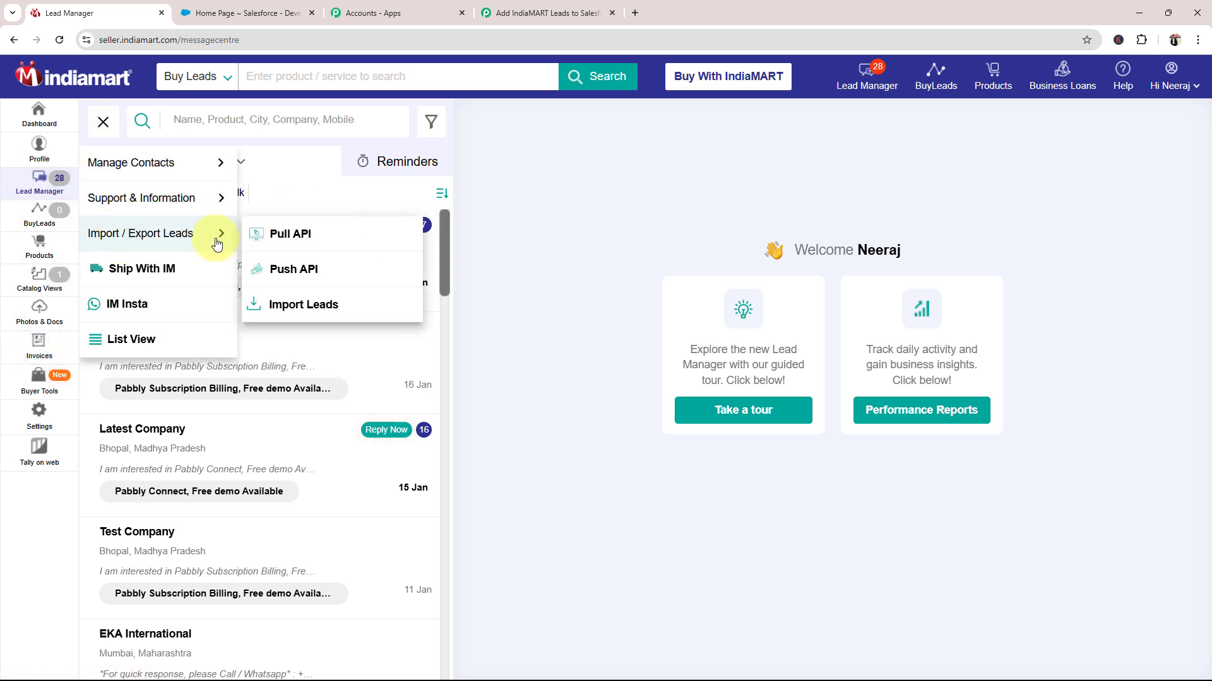
left_click(278, 272)
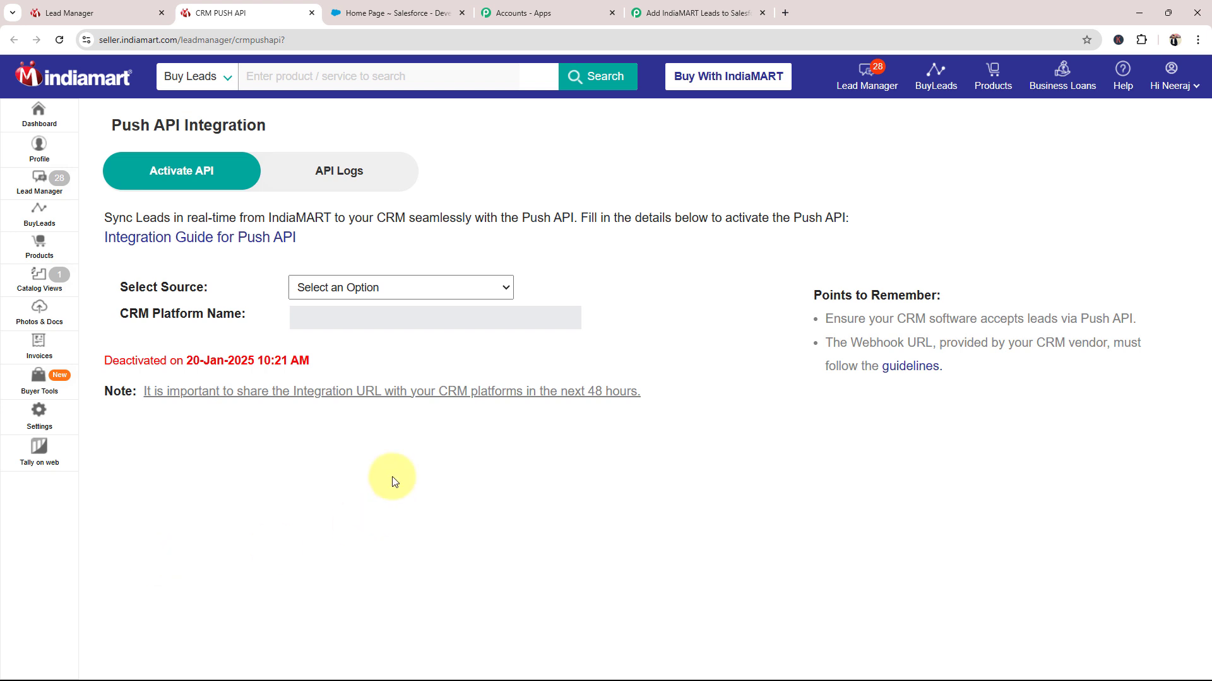
- Set the lead source to Other and the CRM platform to Pabbly Connect
left_click(346, 290)
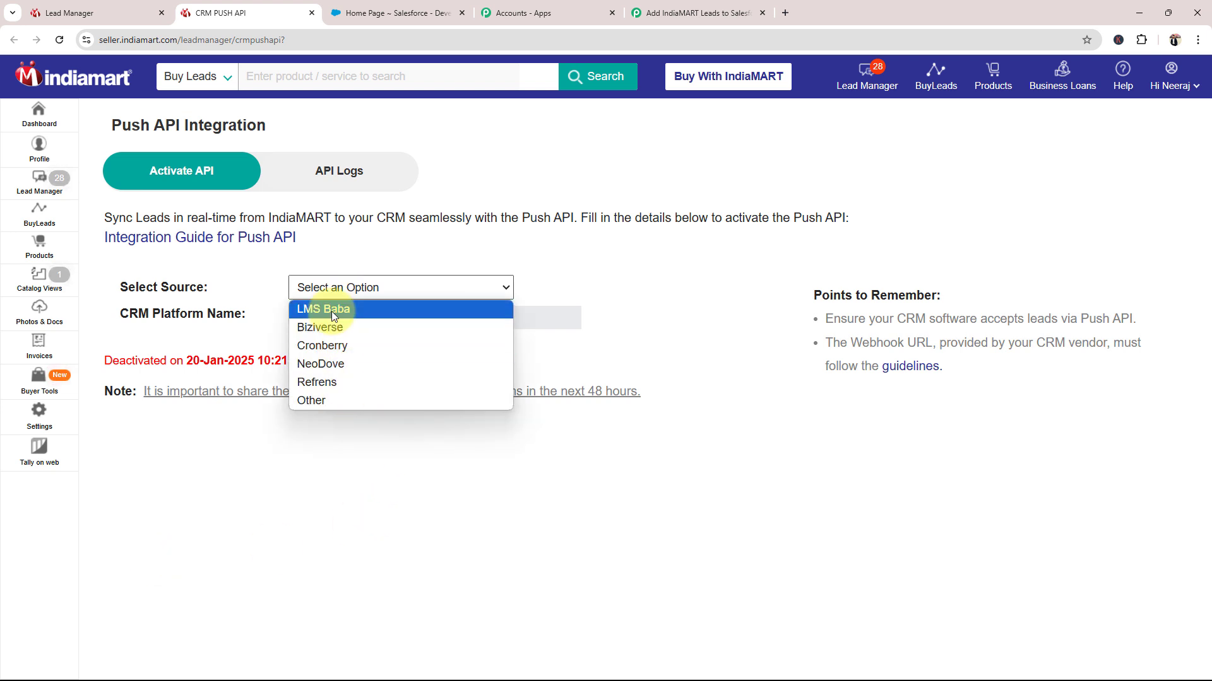
left_click(320, 400)
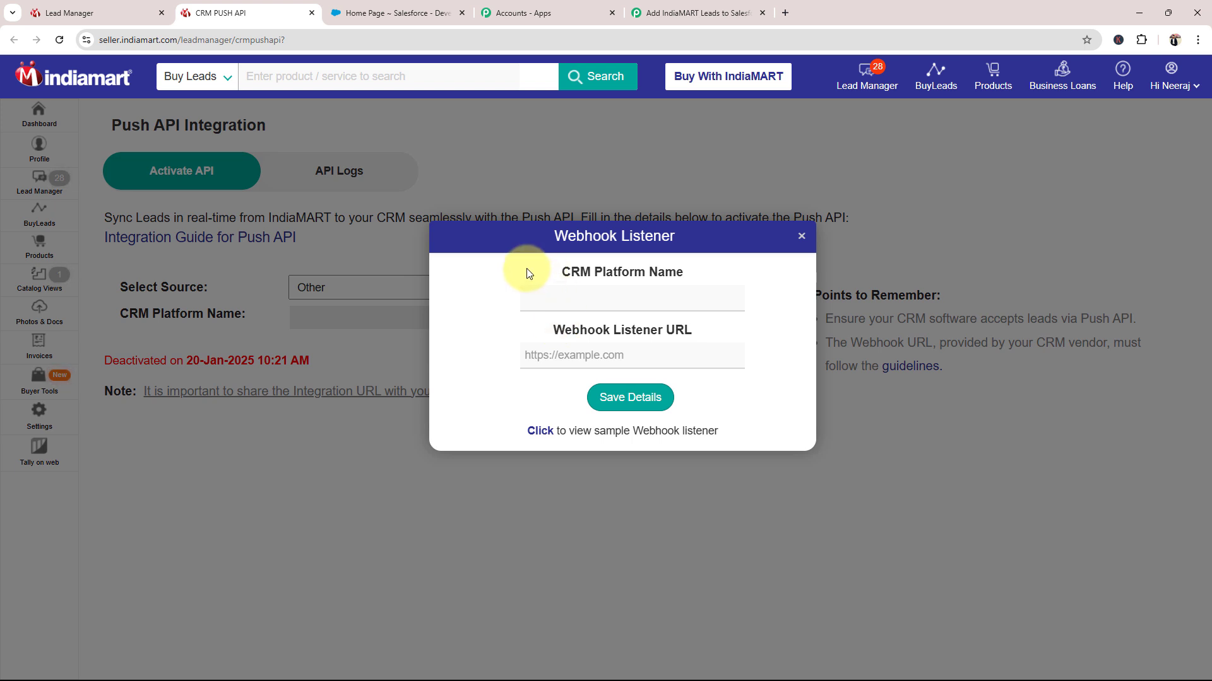
left_click(573, 295)
left_click(603, 335)
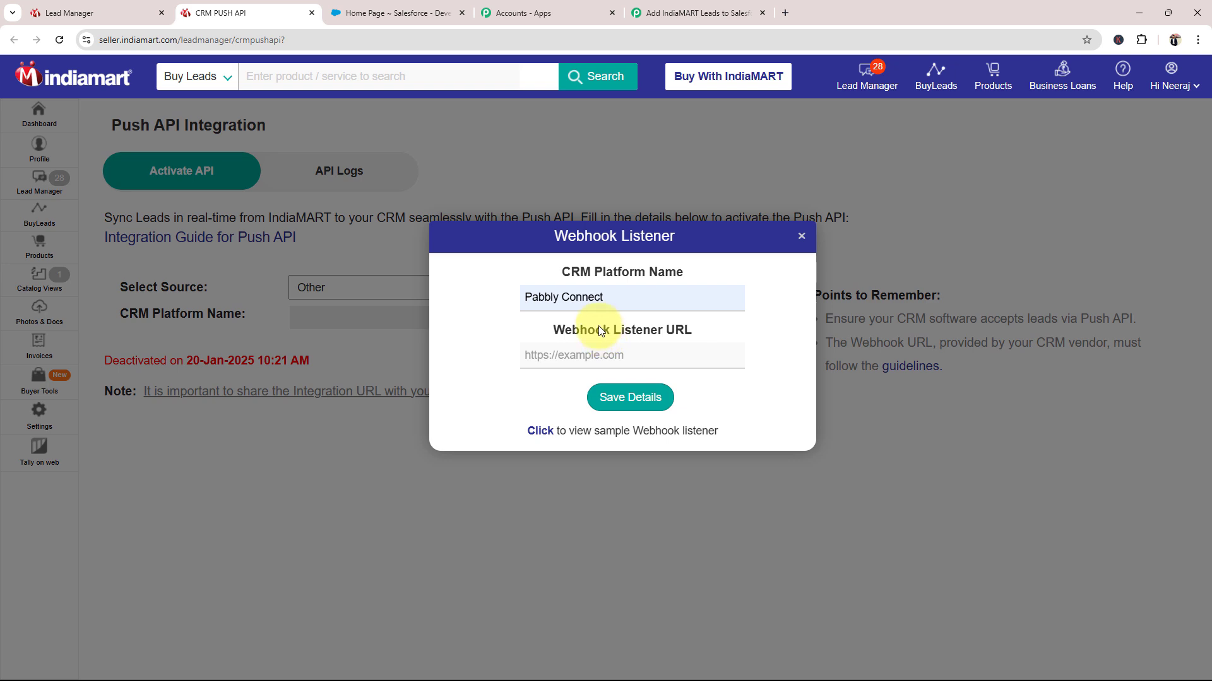
- Paste the Pabbly webhook URL as the listener URL and save the details
left_click(562, 357)
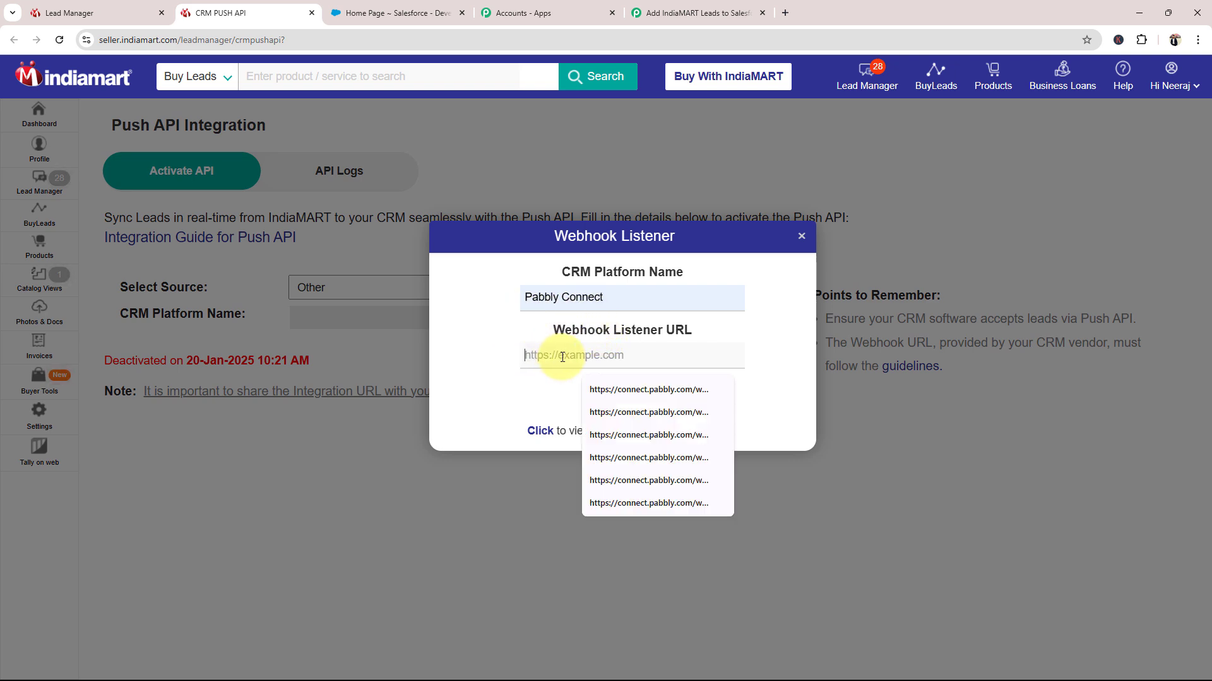
left_click(695, 13)
left_click(958, 304)
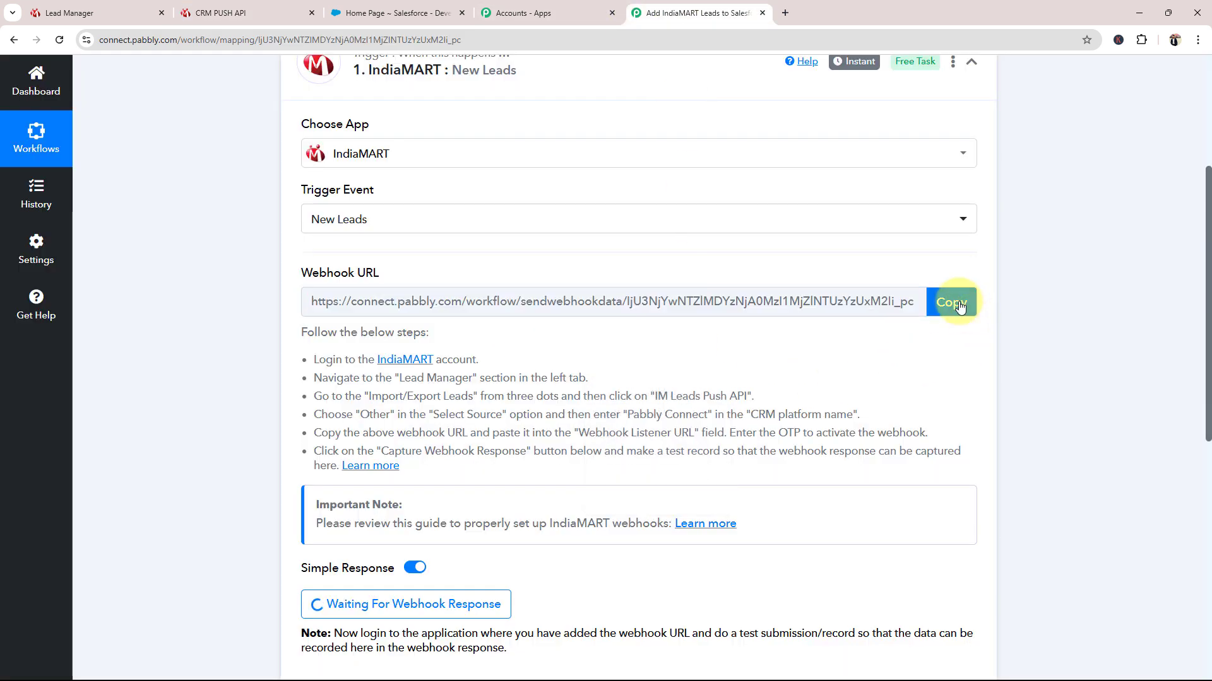
left_click(243, 12)
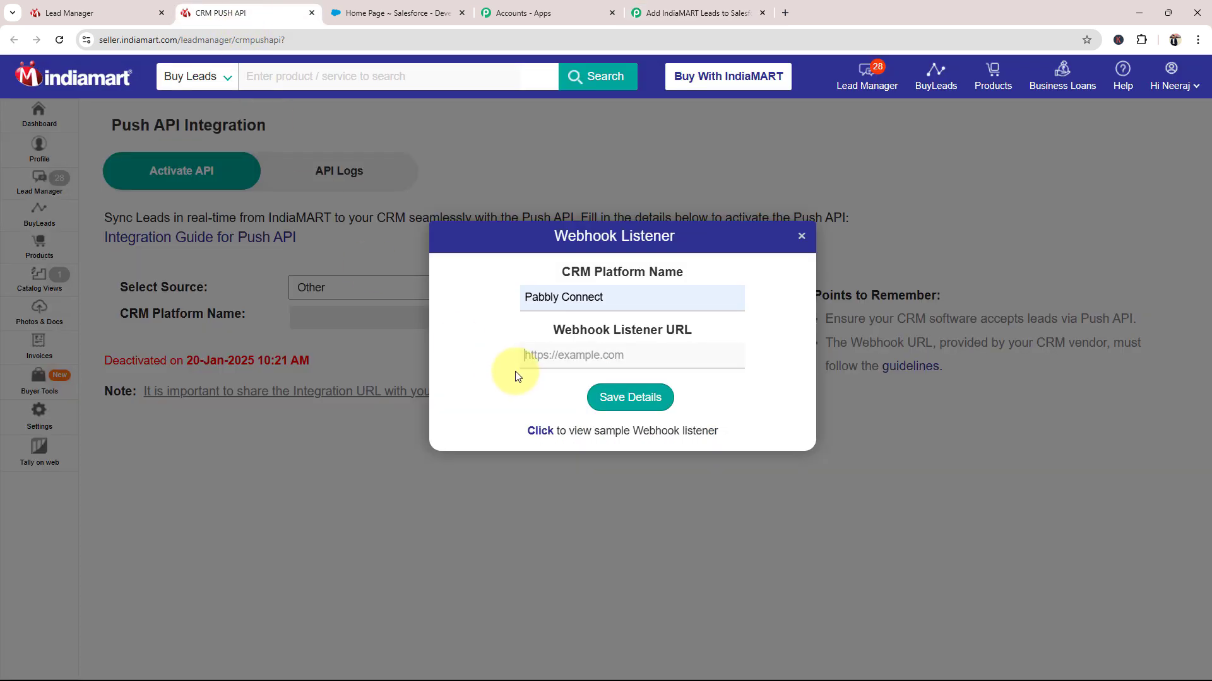
key("ctrl+v")
left_click(478, 404)
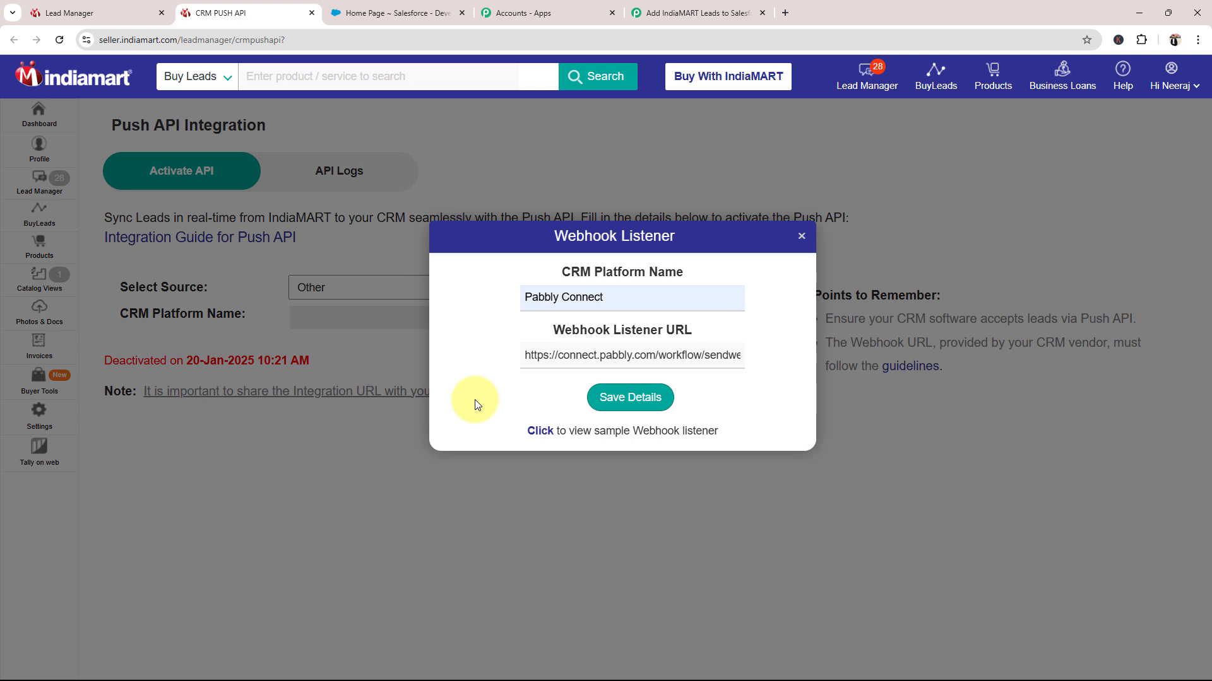
left_click(631, 399)
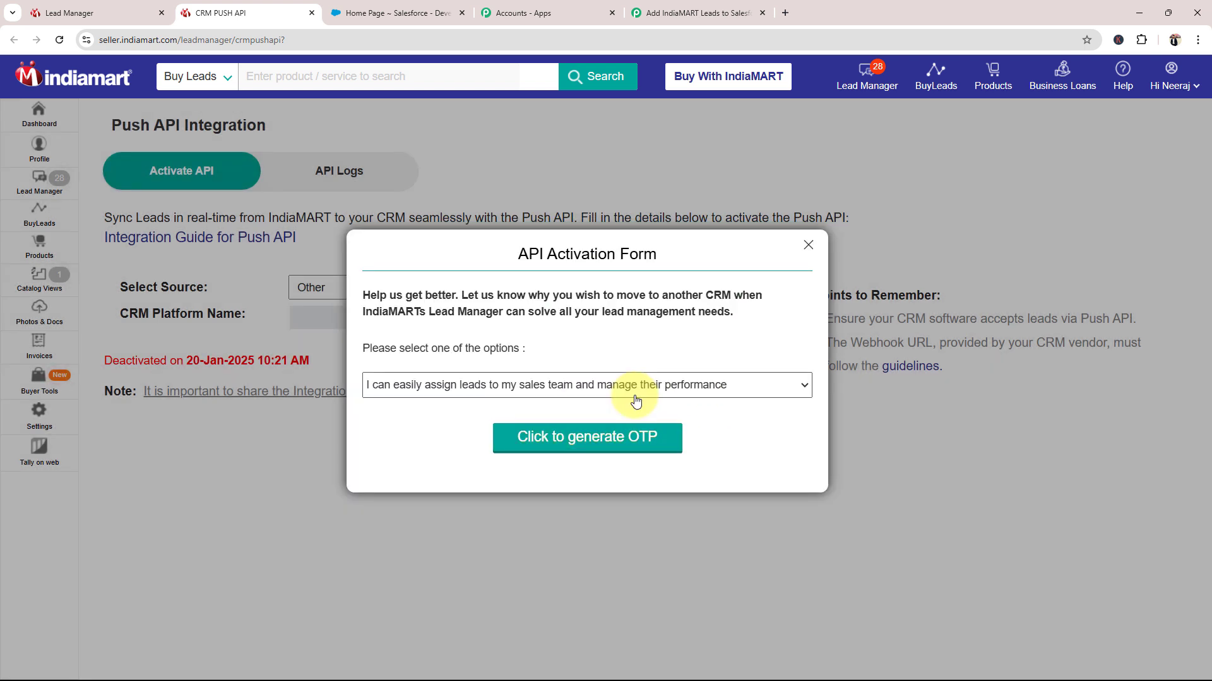
- Activate the Push API with the CRM-has-extra-features reason and the verification code
left_click(595, 382)
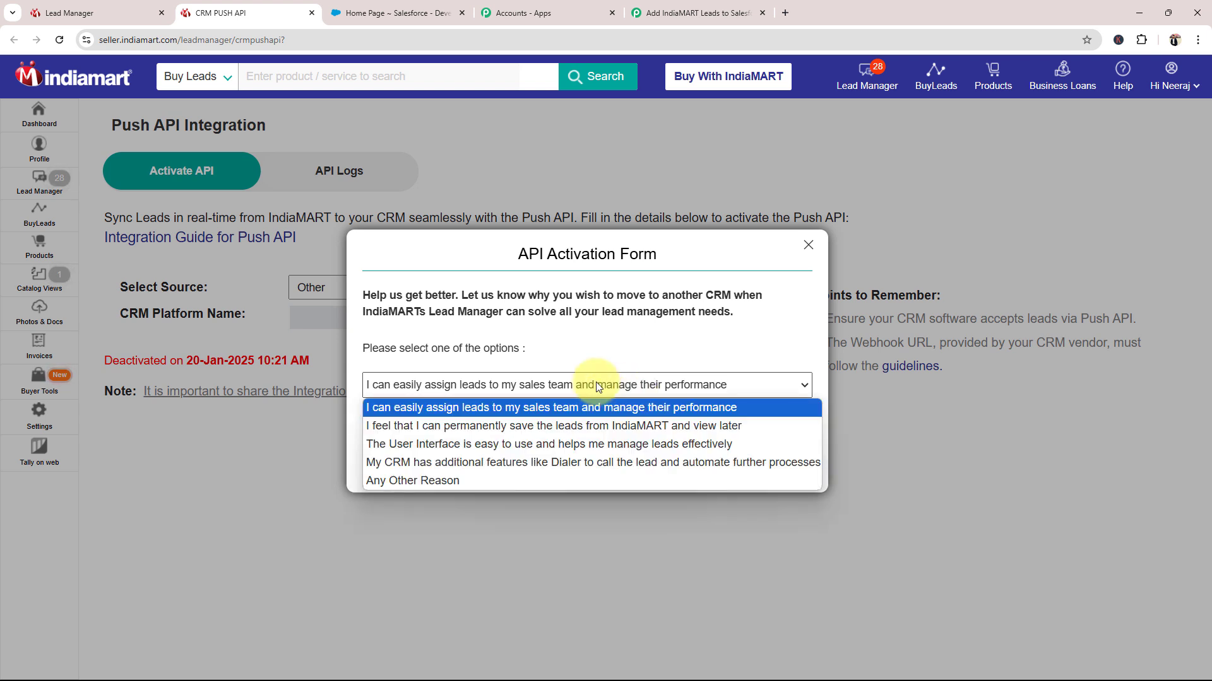
left_click(425, 462)
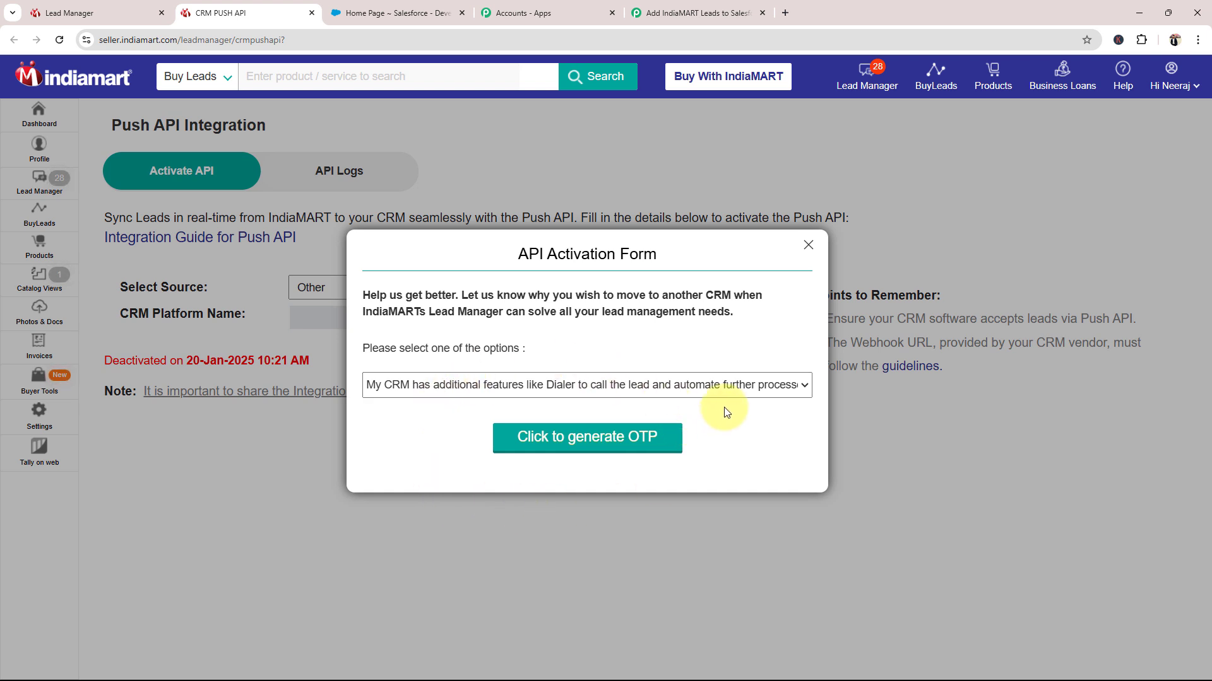
left_click(568, 445)
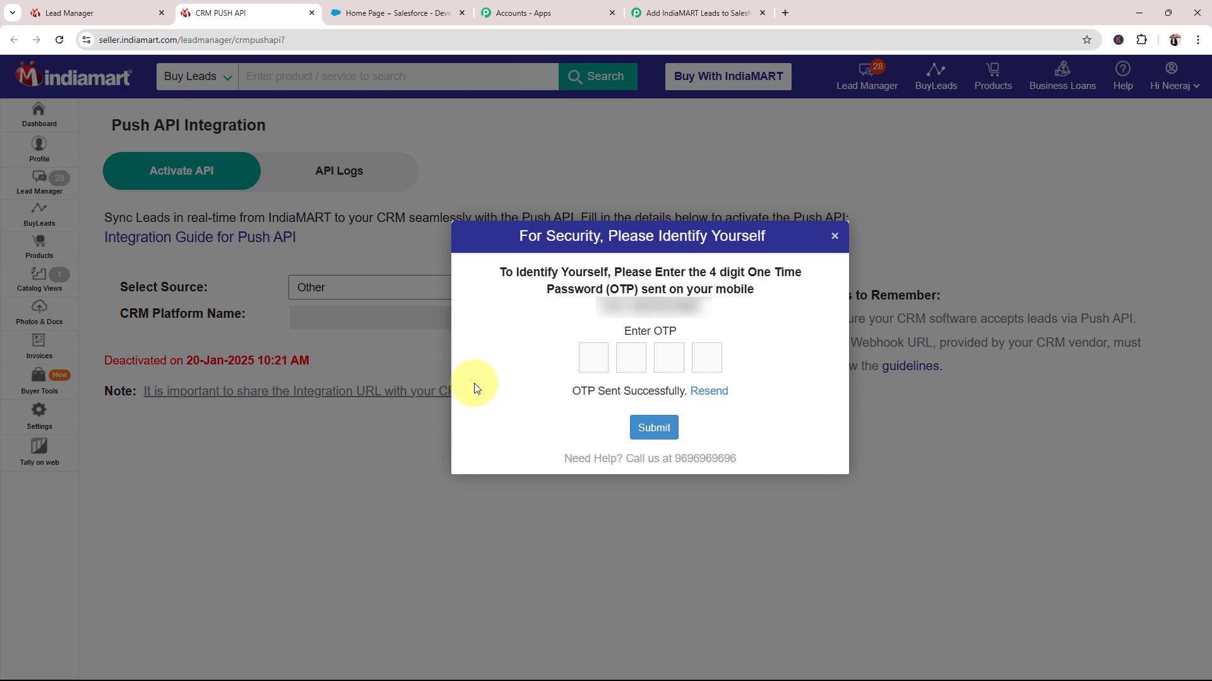
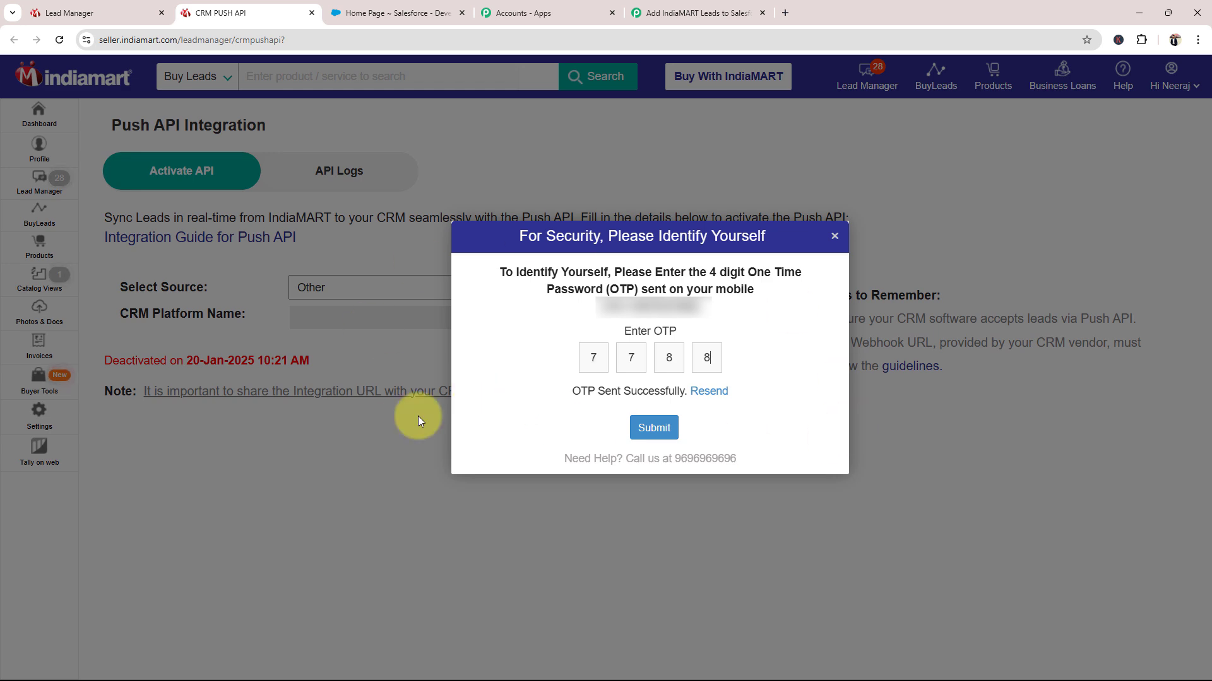
left_click(654, 427)
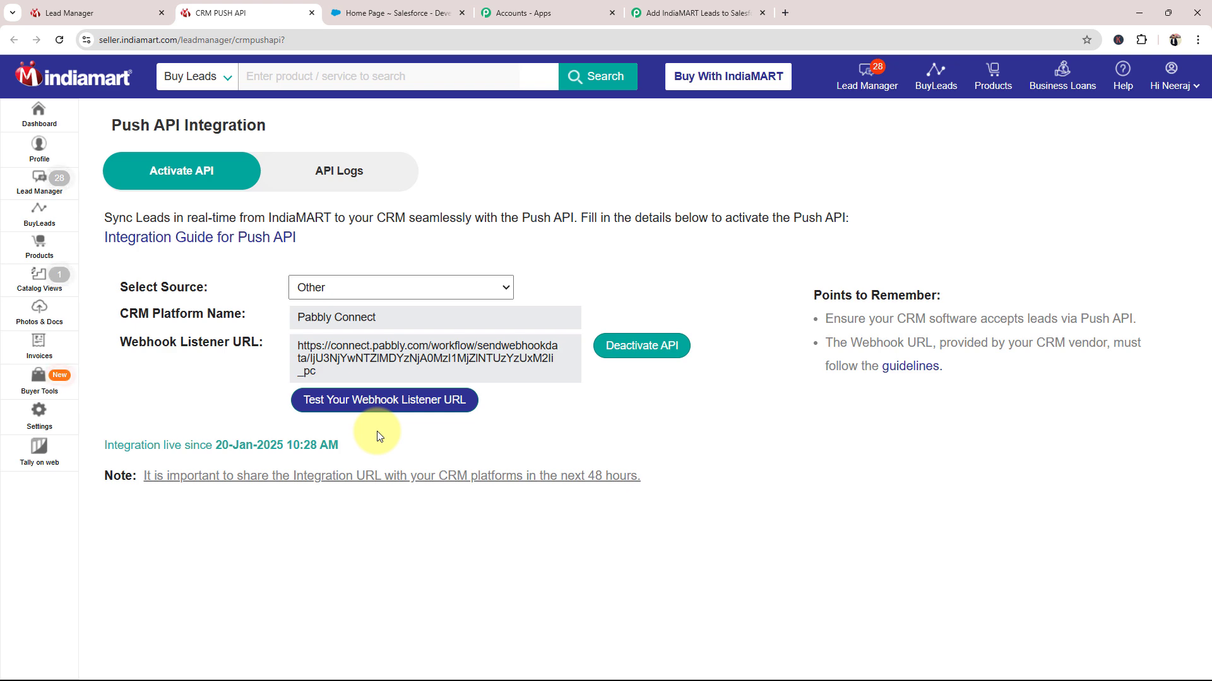
- Return to the Pabbly workflow with the IndiaMART trigger waiting for a webhook response
left_click(657, 12)
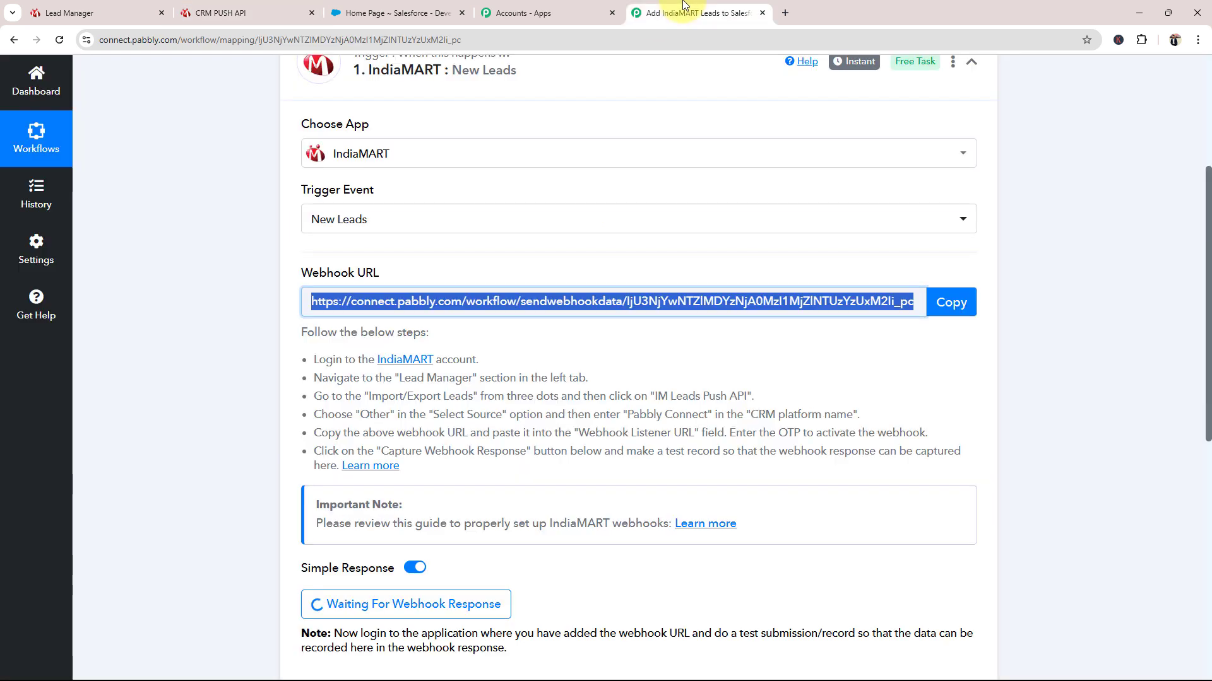
left_click(229, 346)
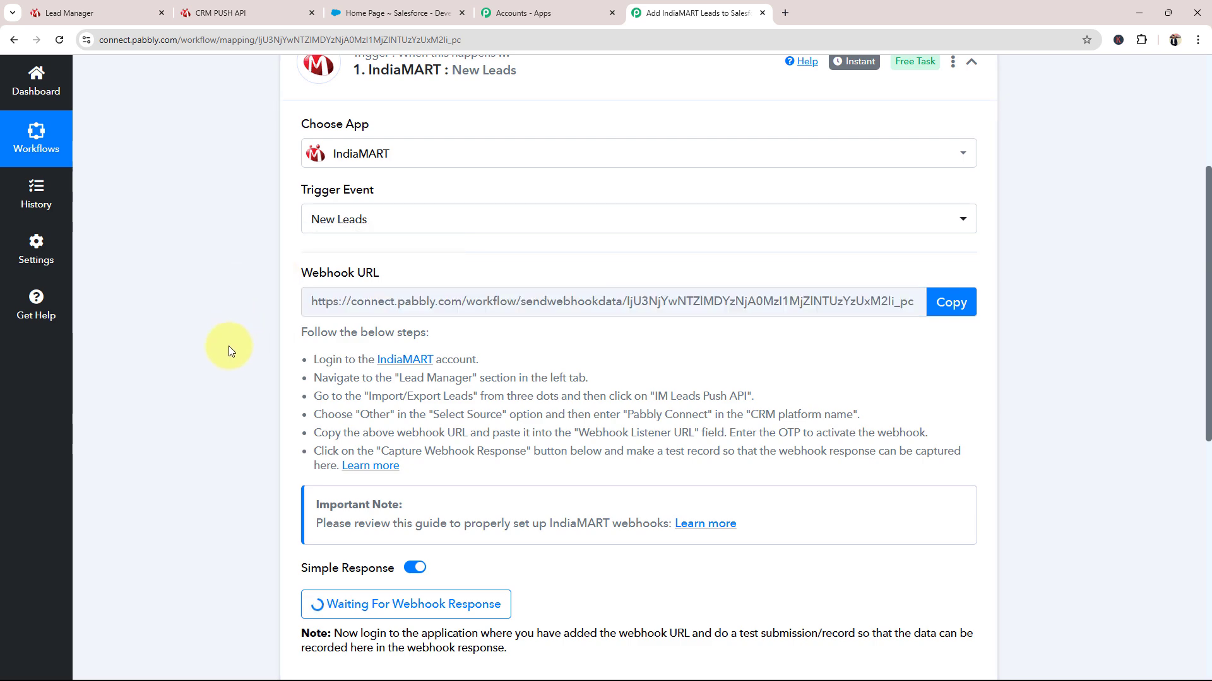
scroll(232, 332, "down", 2)
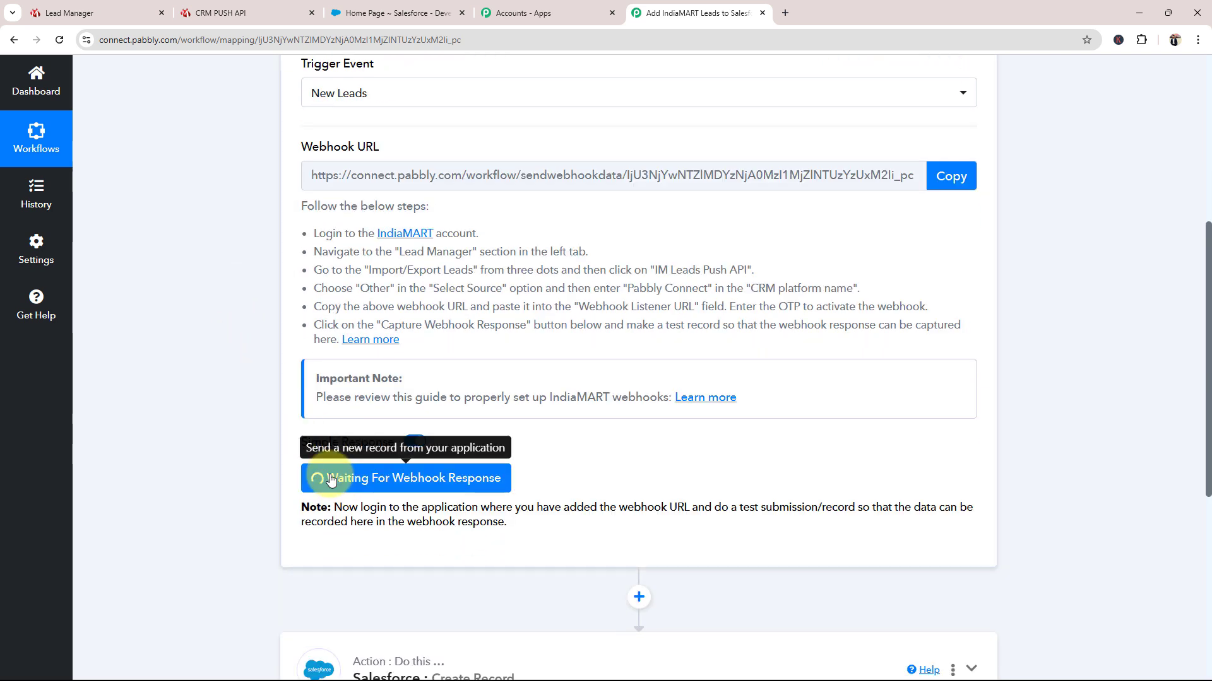
mouse_move(329, 447)
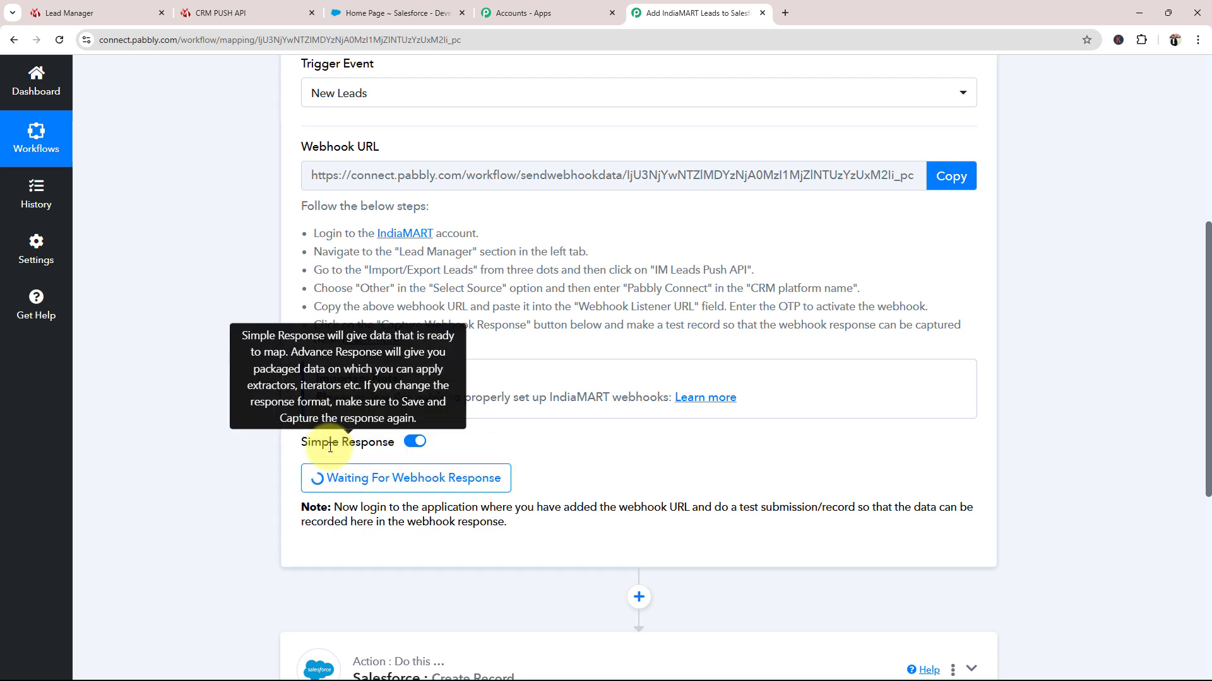
scroll(239, 507, "up", 1)
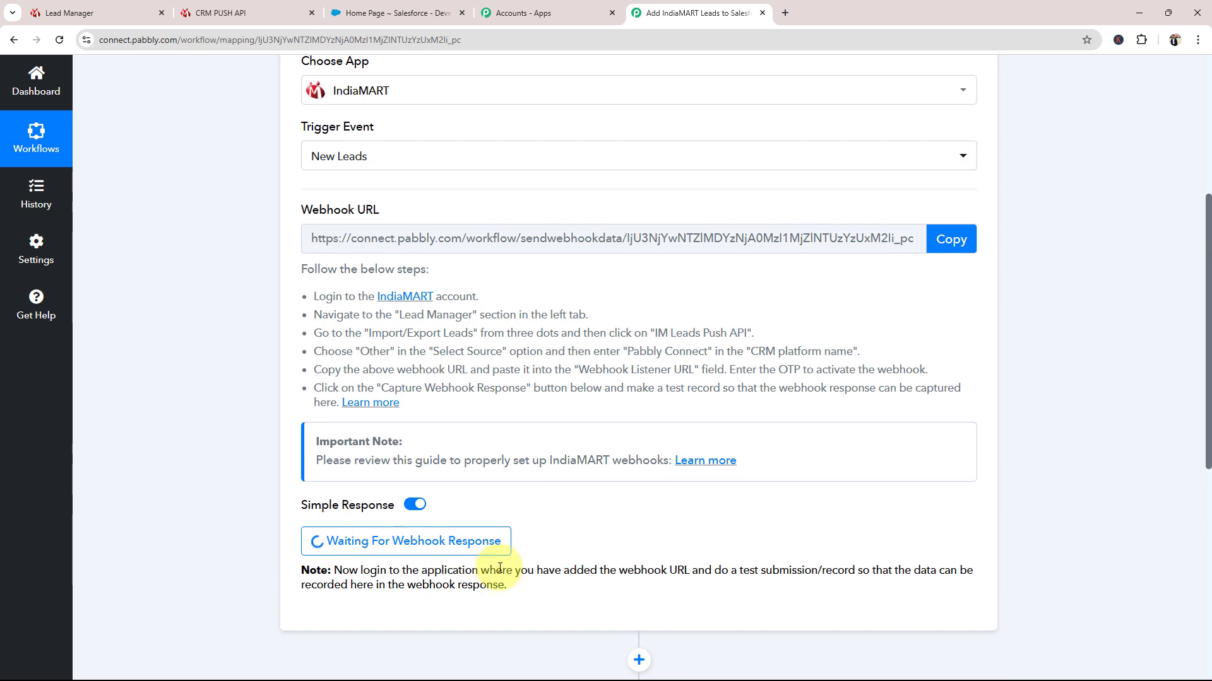
left_click_drag(736, 571, 826, 567)
left_click(643, 517)
scroll(642, 517, "up", 5)
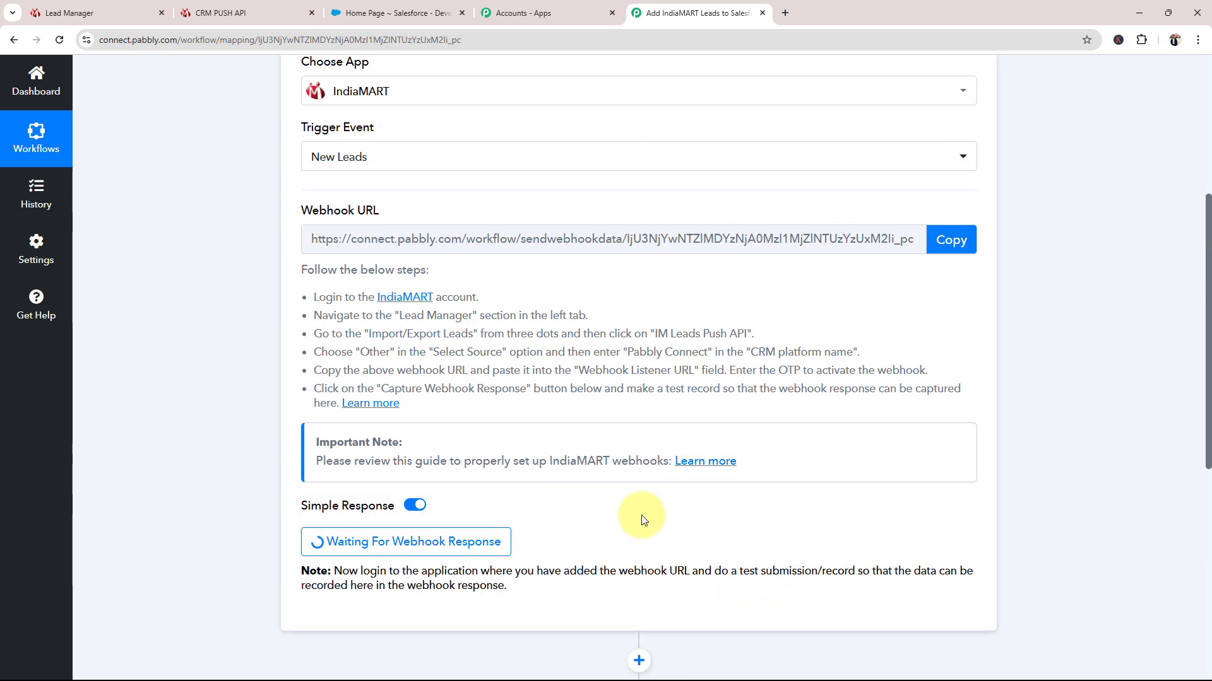
- Open IndiaMART's webhook listener test window and check the Pabbly listener URL
left_click(218, 13)
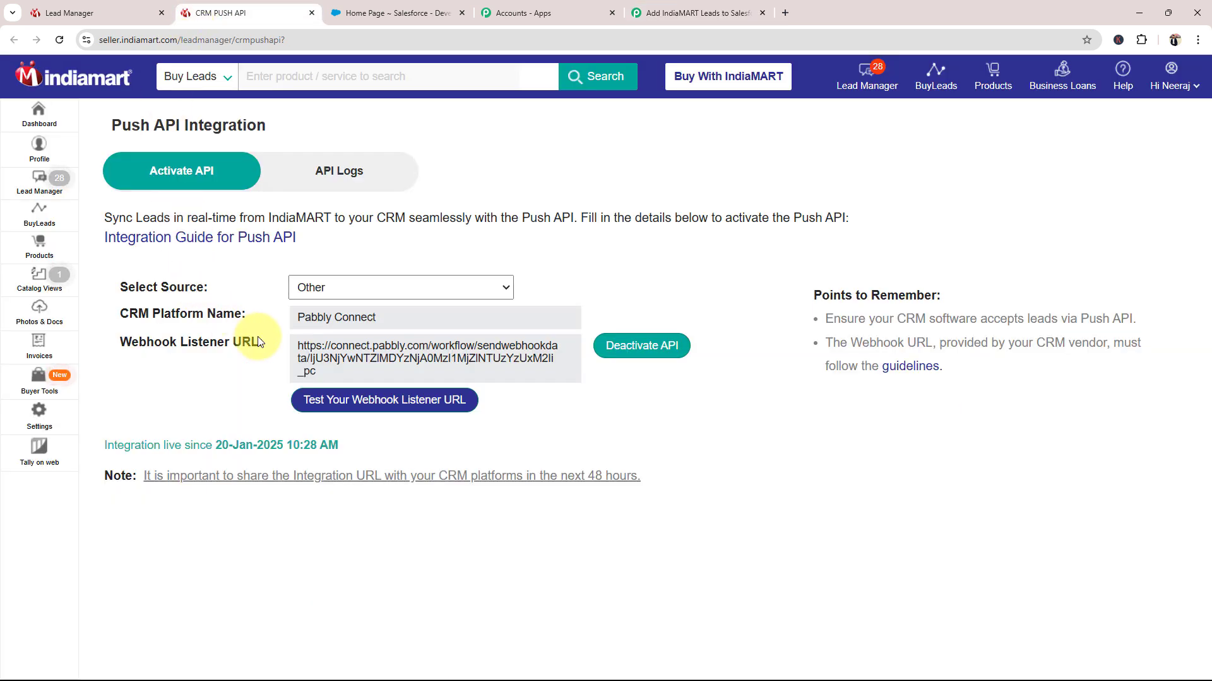
left_click(436, 404)
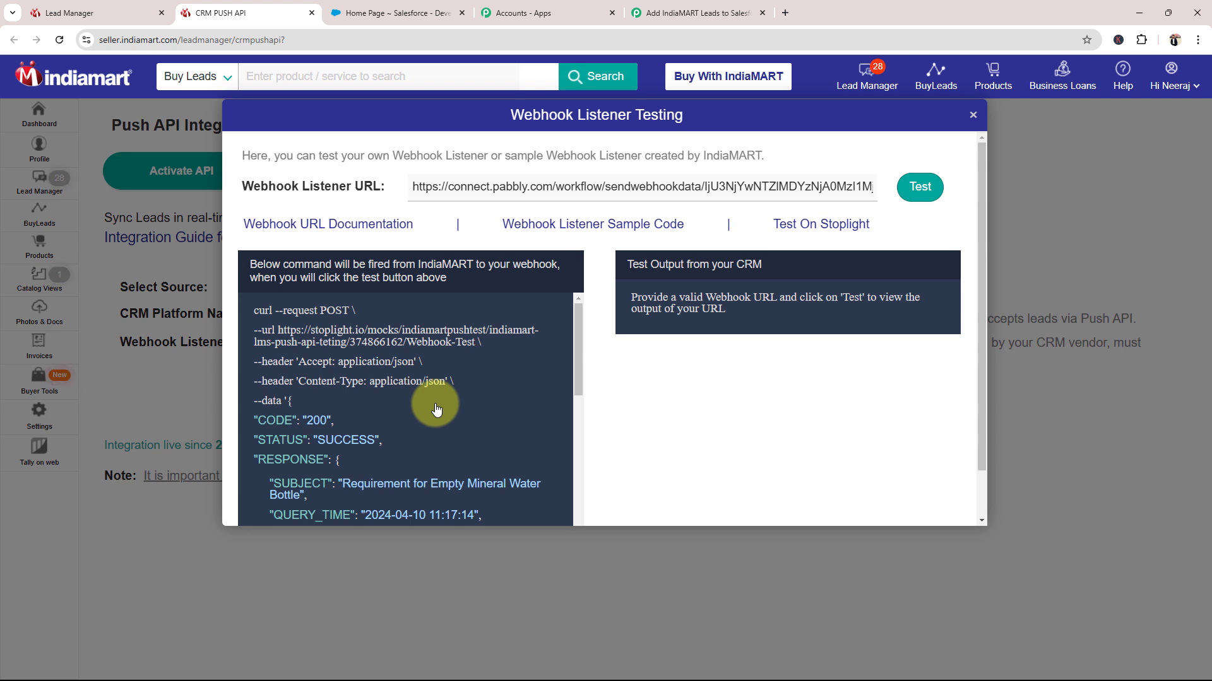
scroll(580, 331, "down", 1)
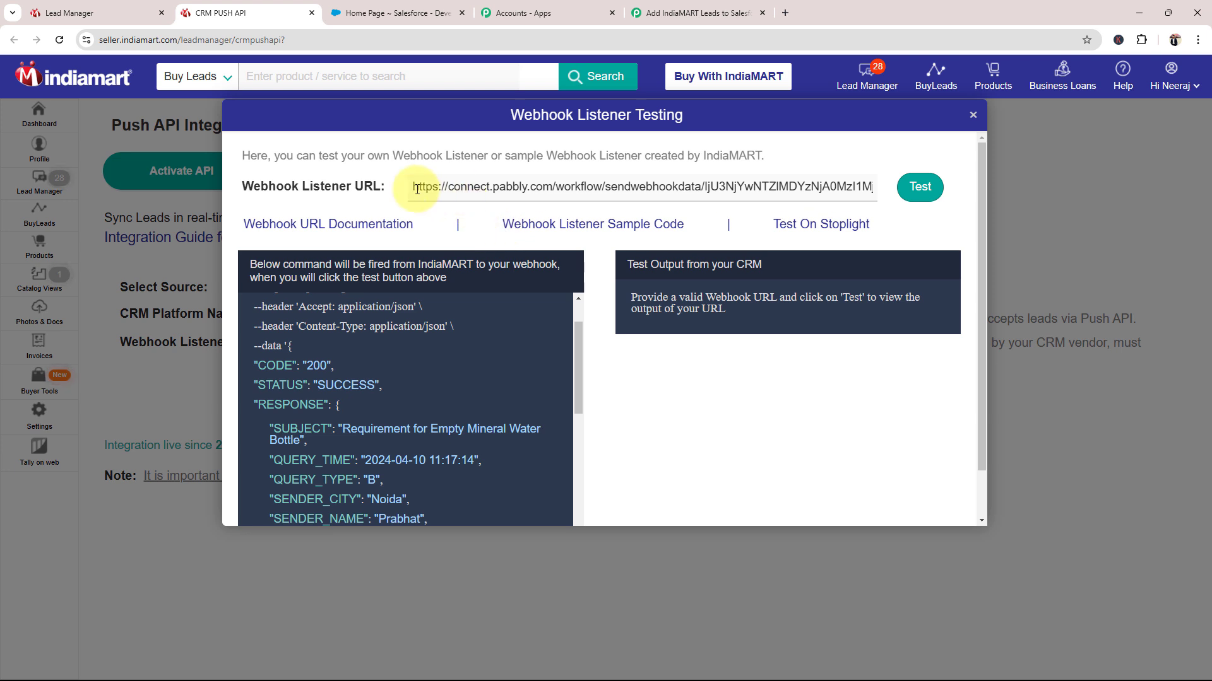
left_click_drag(419, 187, 673, 187)
left_click(830, 155)
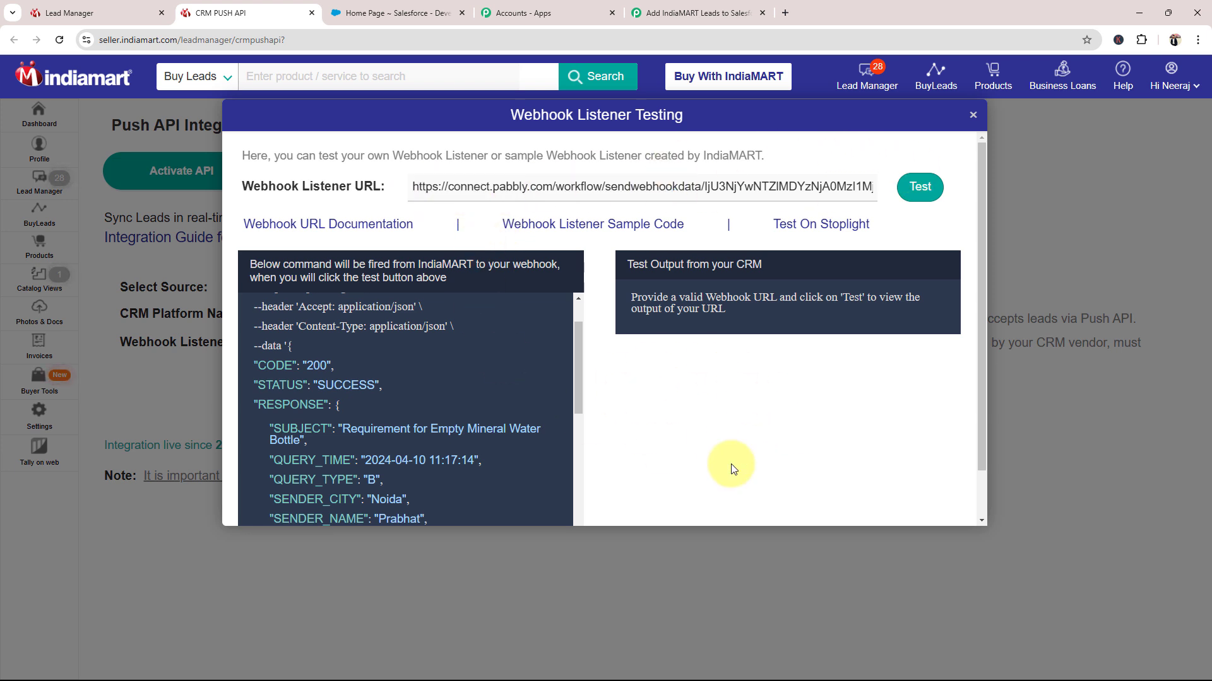
- Send the test lead, confirm the 200 OK response, and return to Pabbly
left_click(919, 191)
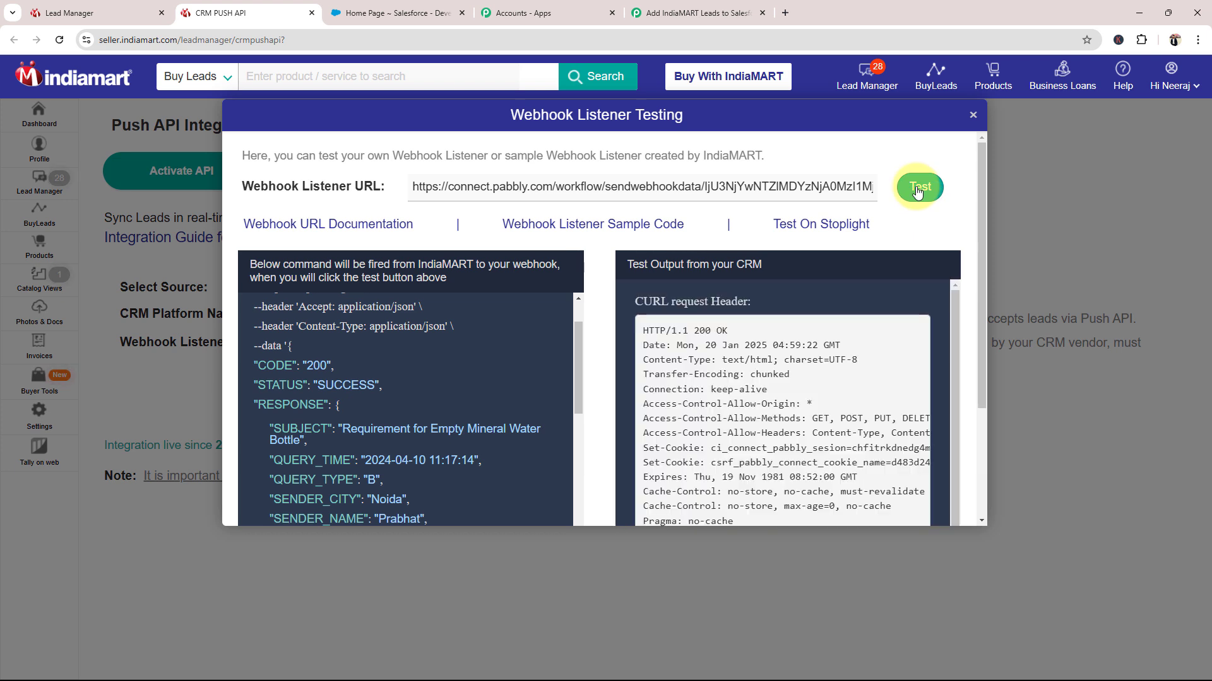
left_click_drag(641, 328, 885, 494)
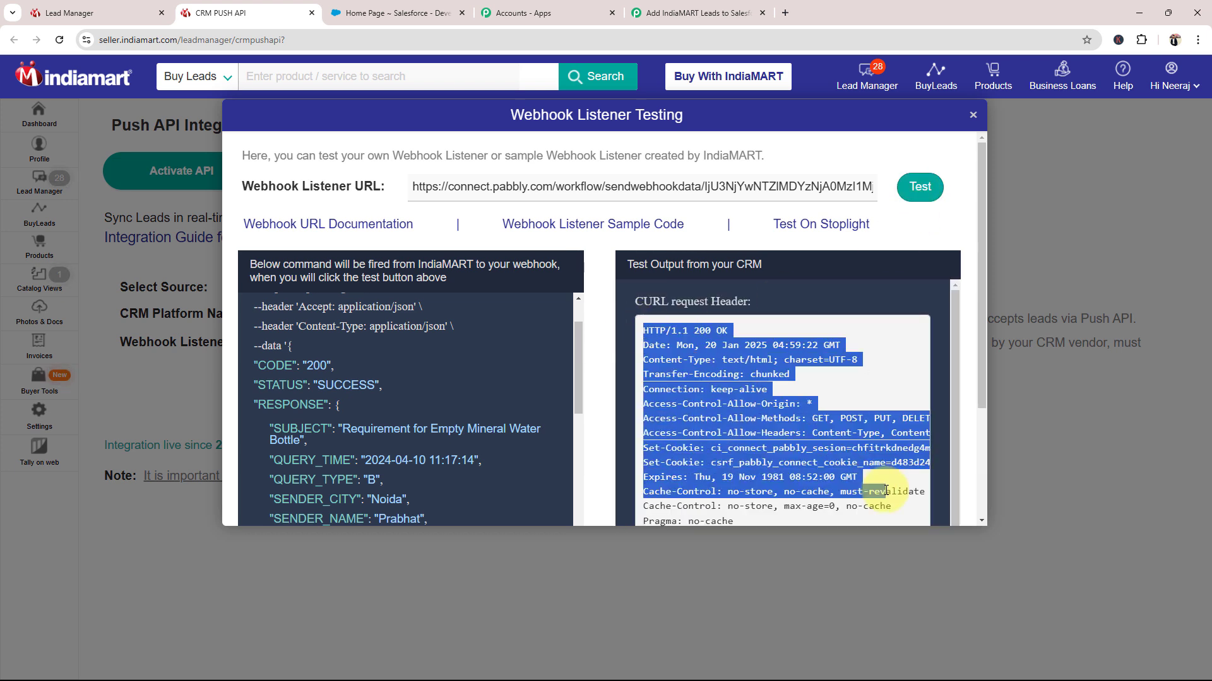
left_click(886, 402)
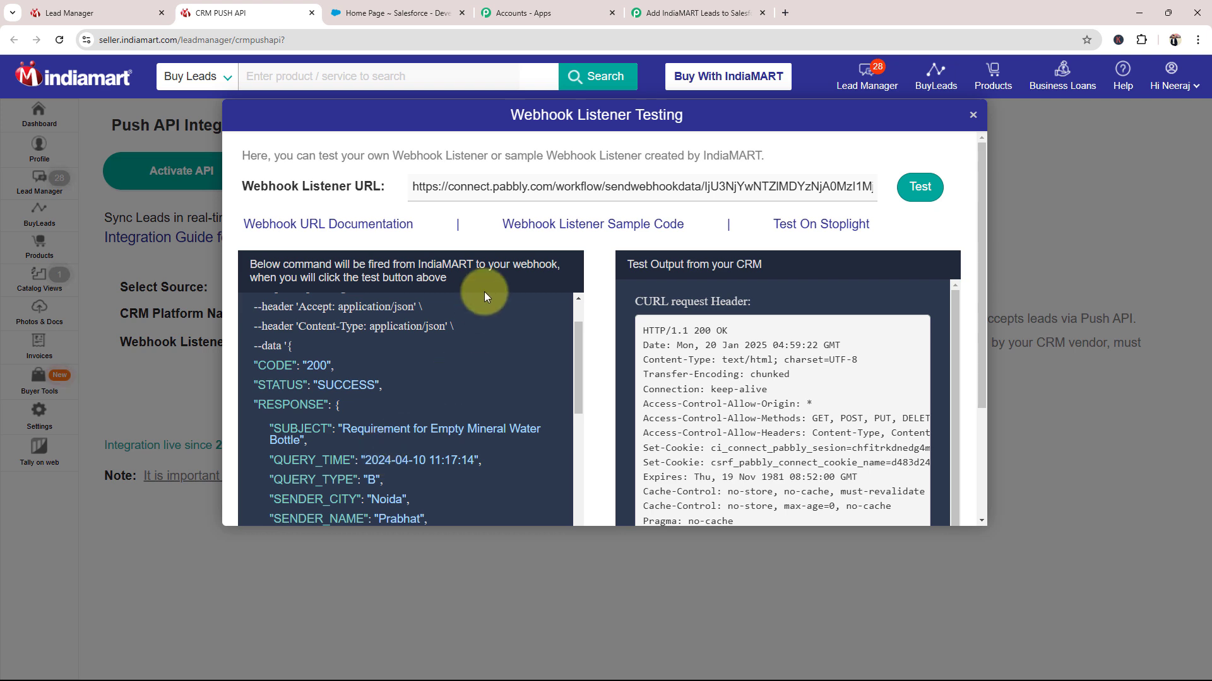
left_click(688, 7)
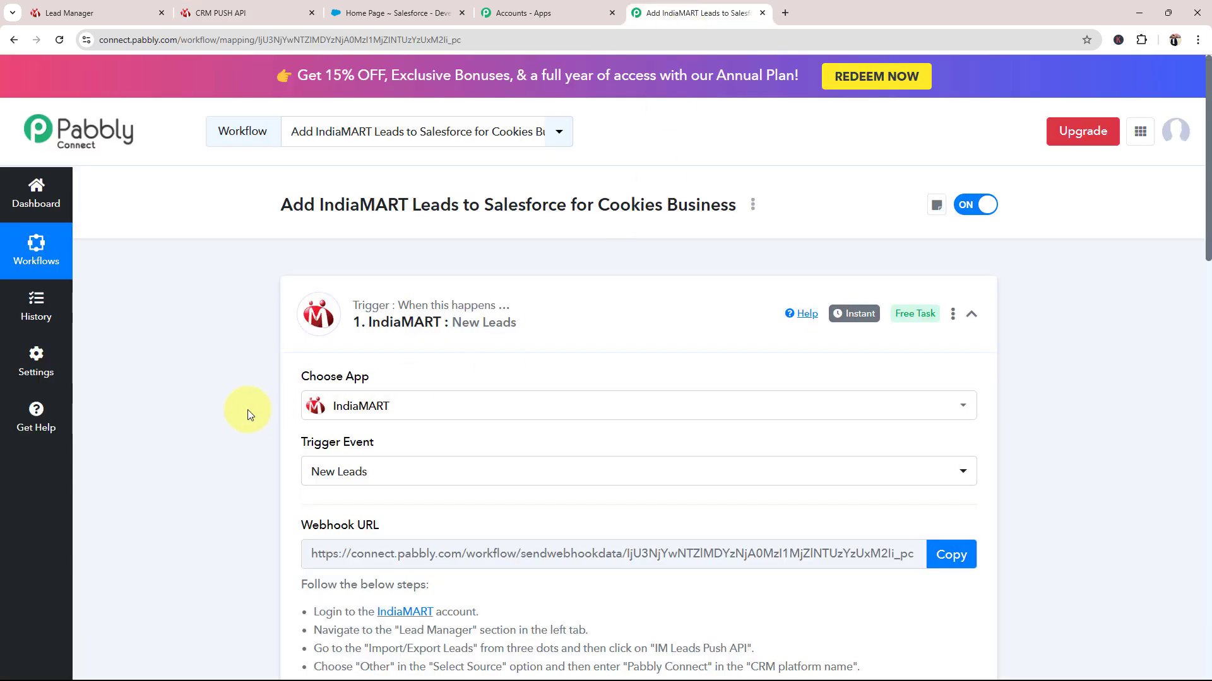
- Check the test lead's SUCCESS status and SUBJECT value in the Response Received table
scroll(247, 410, "down", 10)
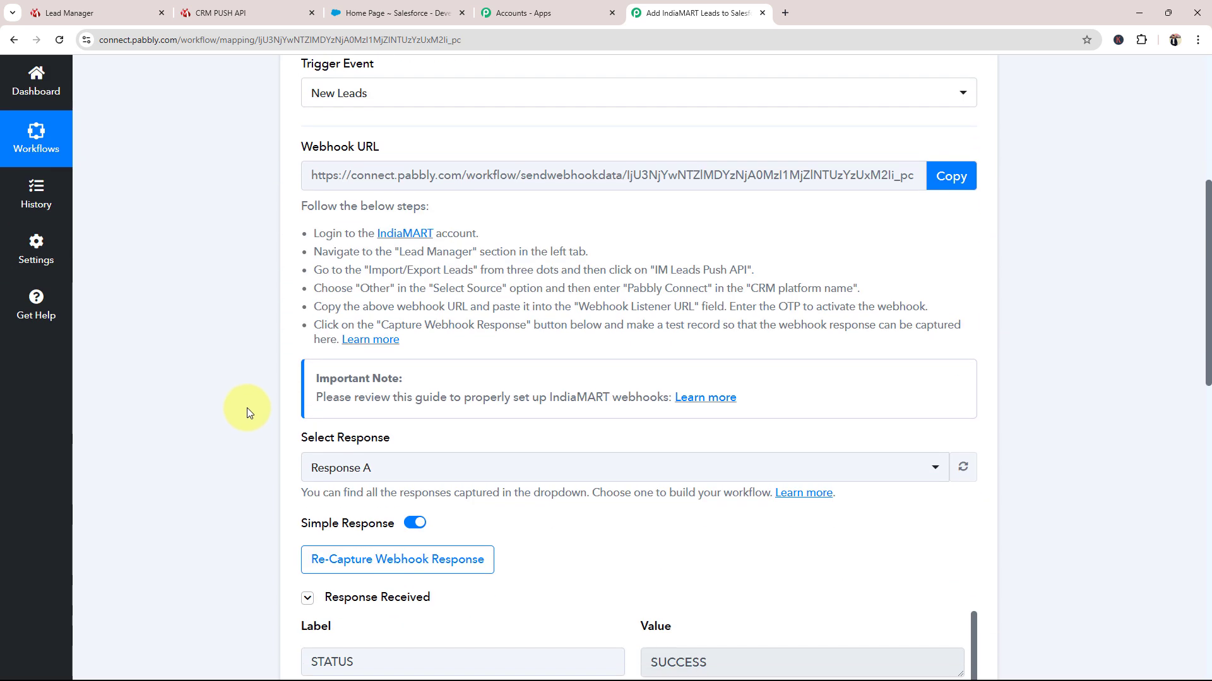
scroll(247, 413, "down", 2)
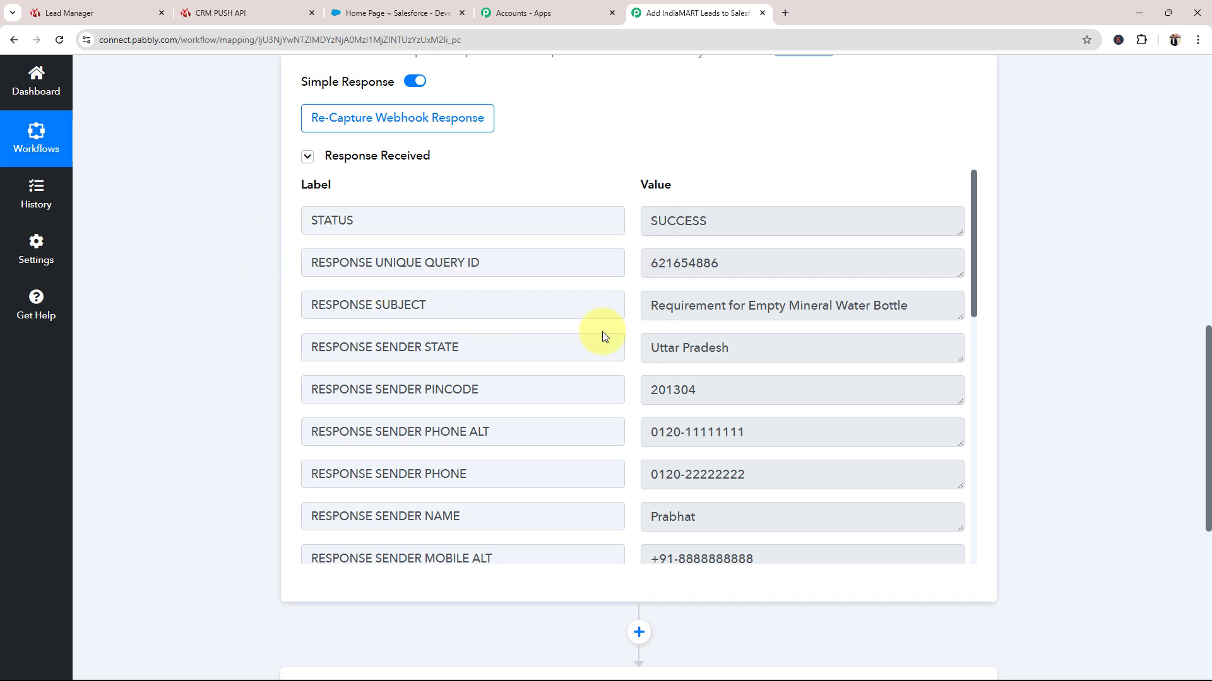
left_click_drag(736, 225, 627, 225)
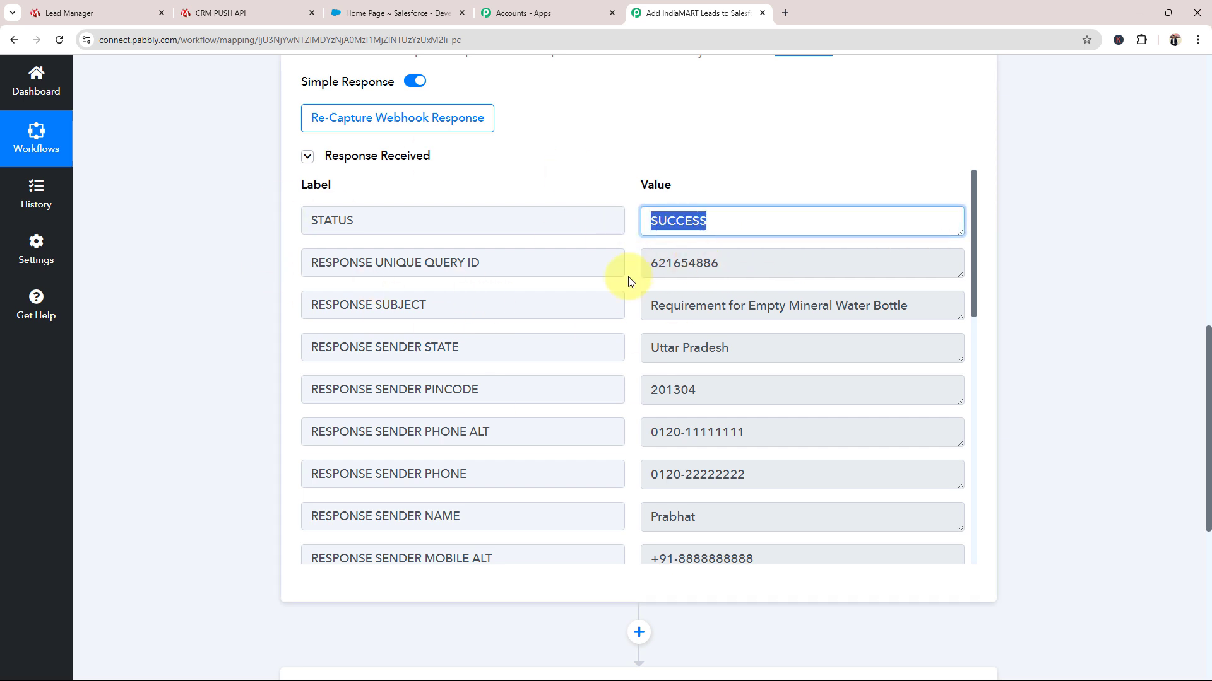
left_click(677, 310)
left_click_drag(678, 310, 789, 308)
left_click(706, 370)
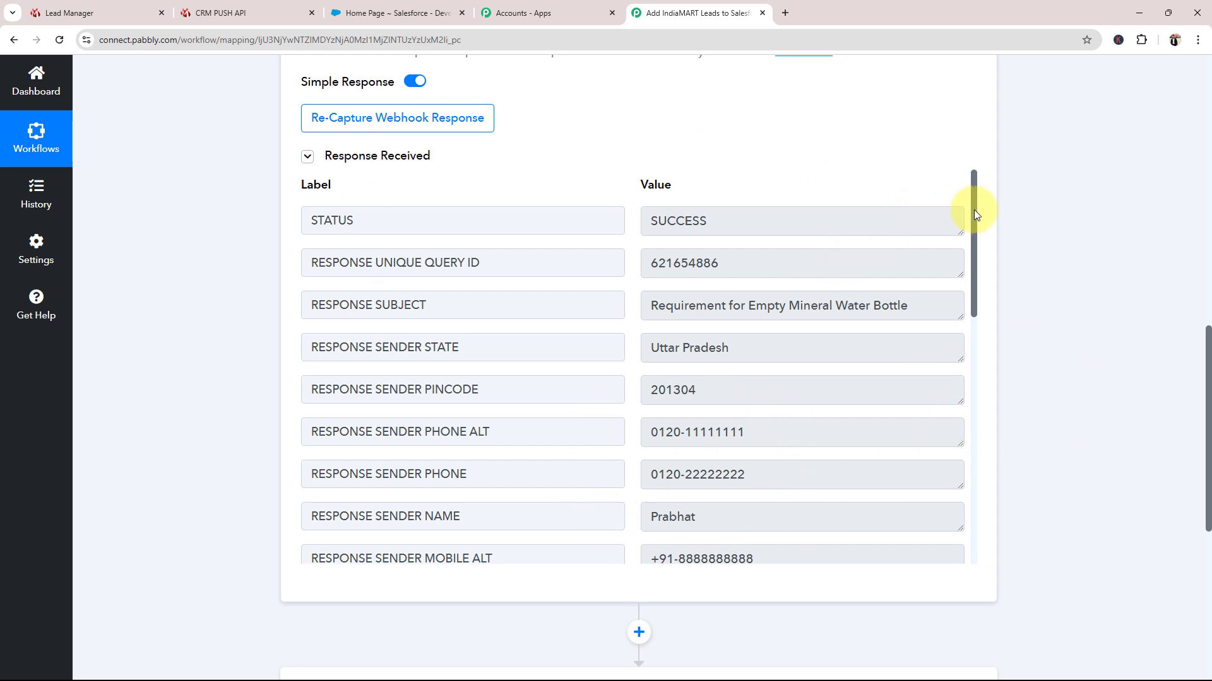
- Read the lead's QUERY MESSAGE, then collapse the IndiaMART New Leads trigger step
left_click_drag(974, 210, 992, 474)
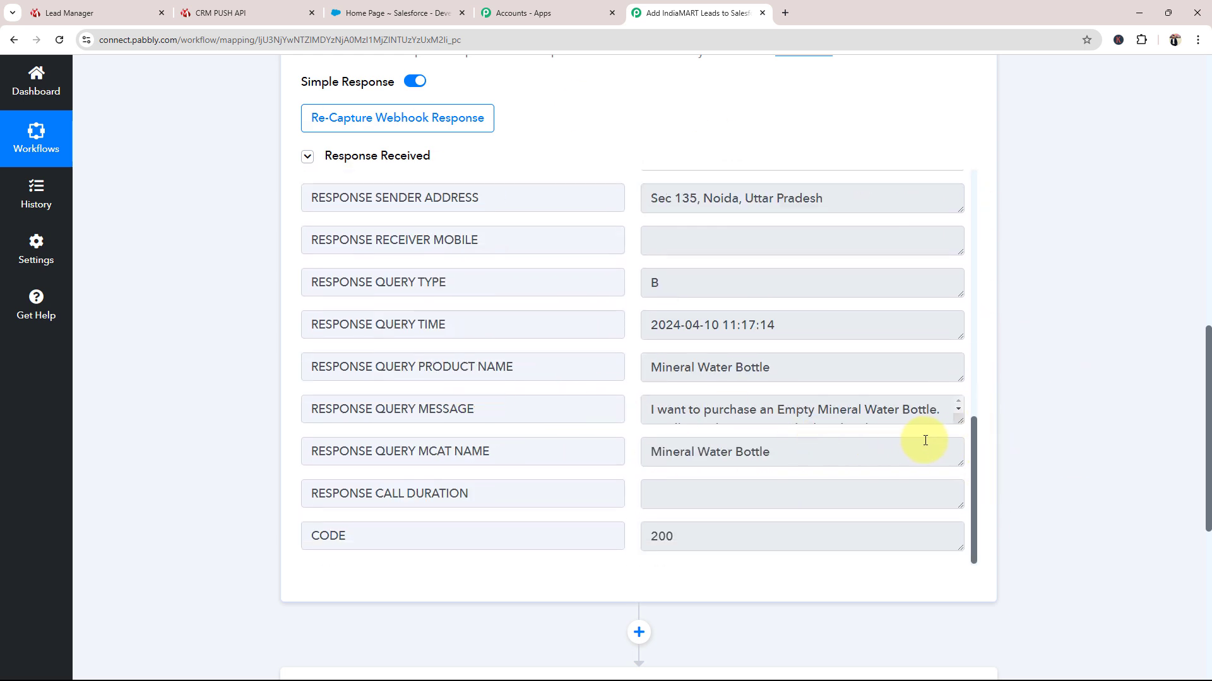
left_click_drag(950, 421, 963, 485)
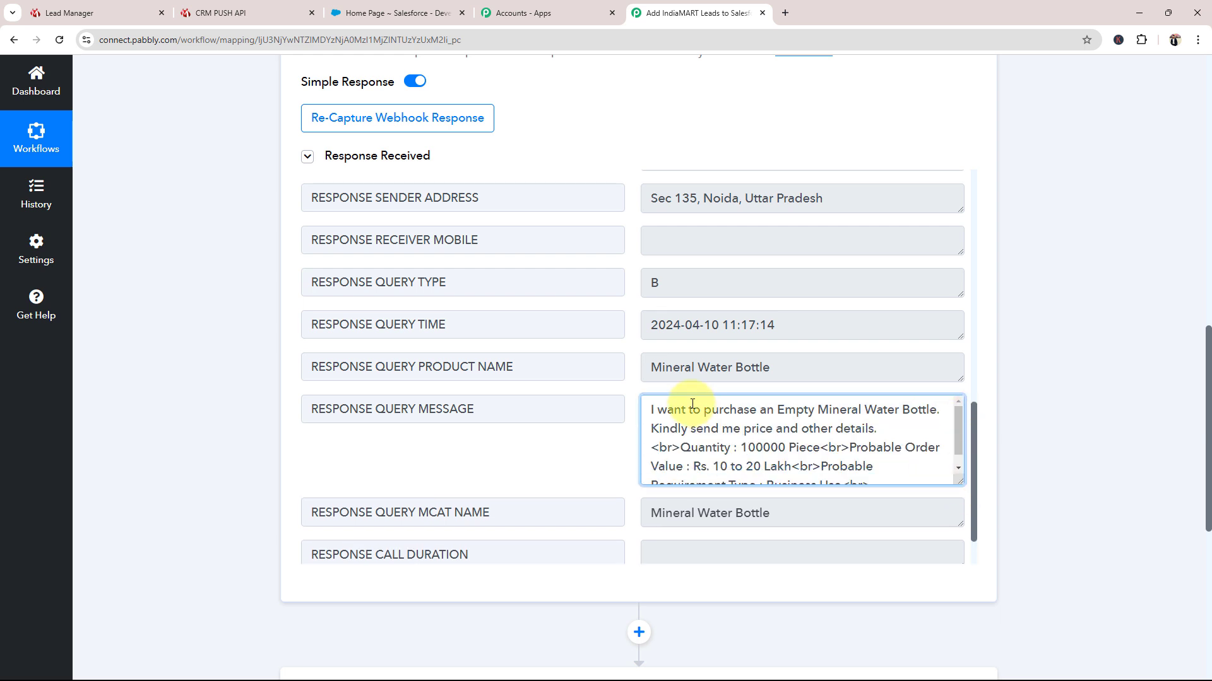
left_click_drag(651, 410, 855, 453)
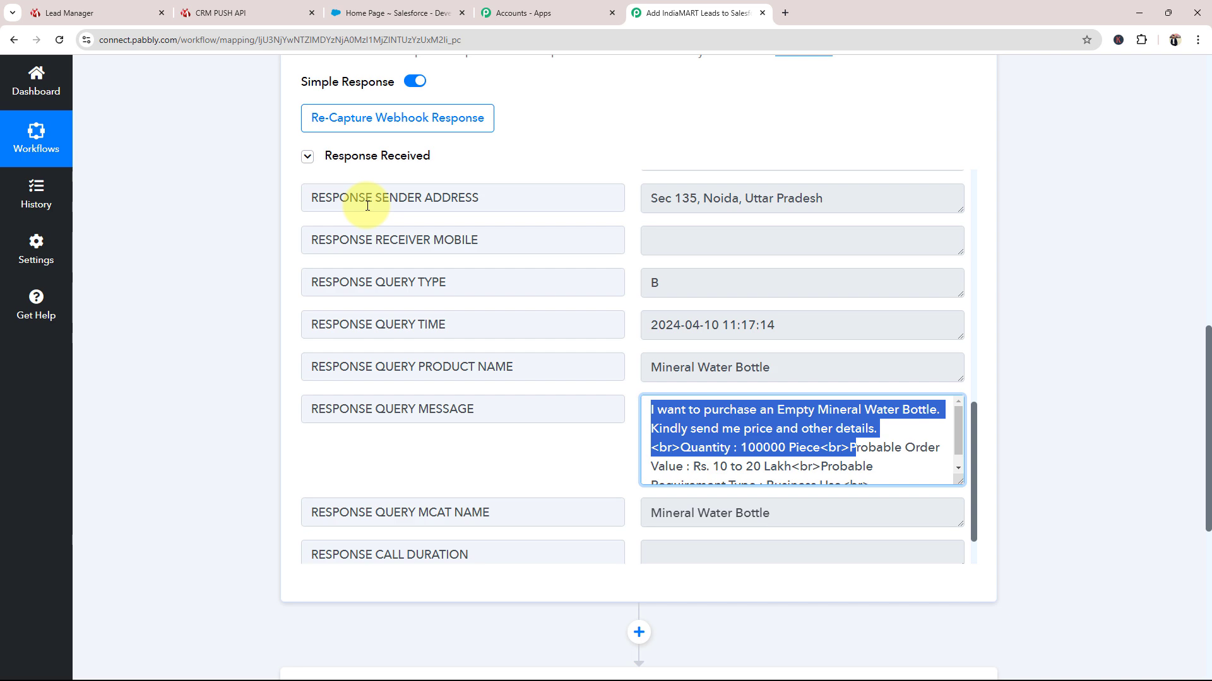
left_click(1089, 423)
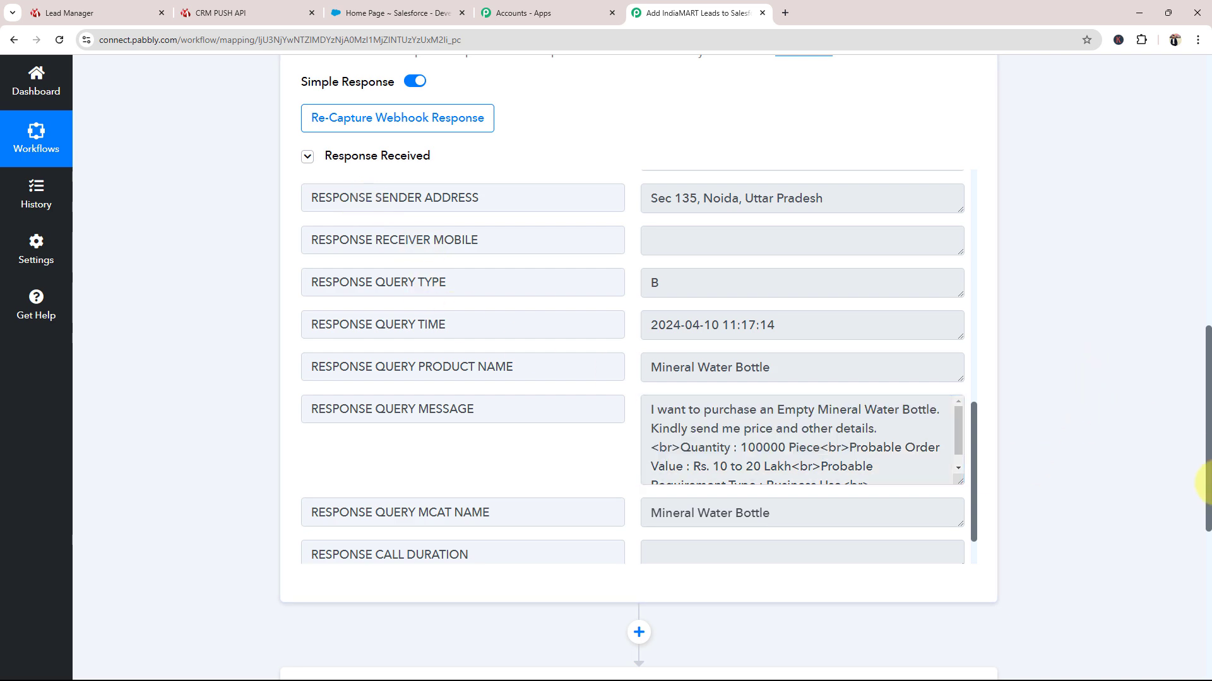
scroll(1206, 490, "up", 15)
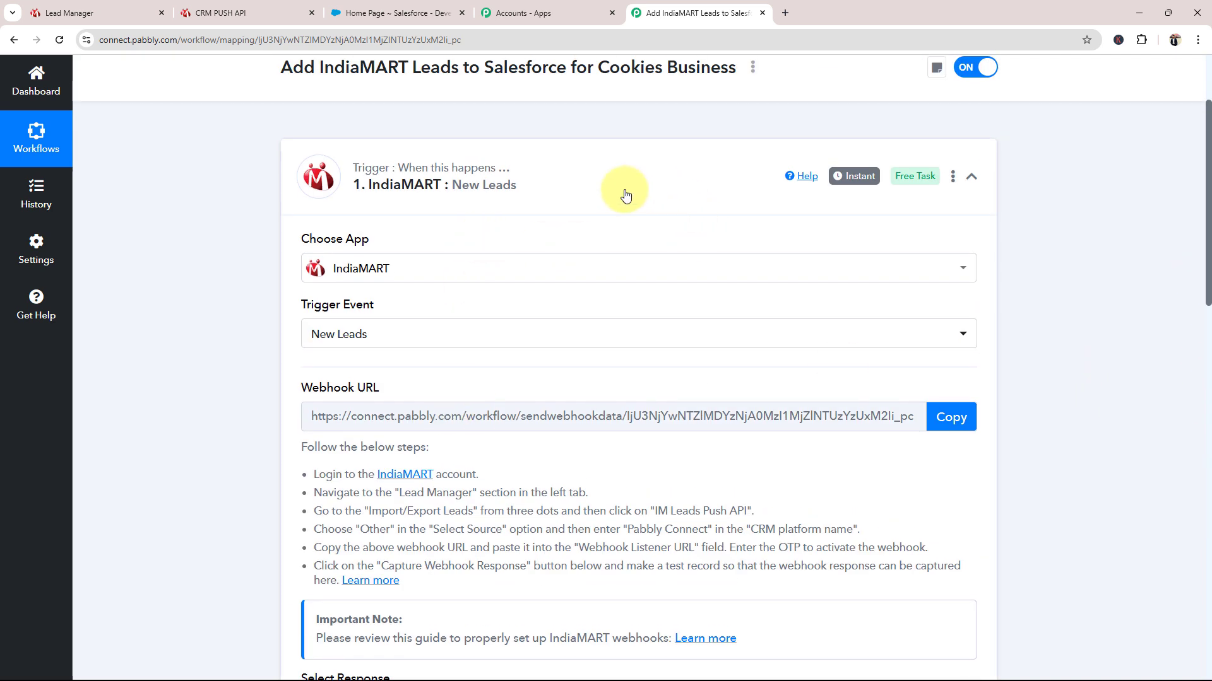
left_click(622, 190)
scroll(537, 568, "up", 2)
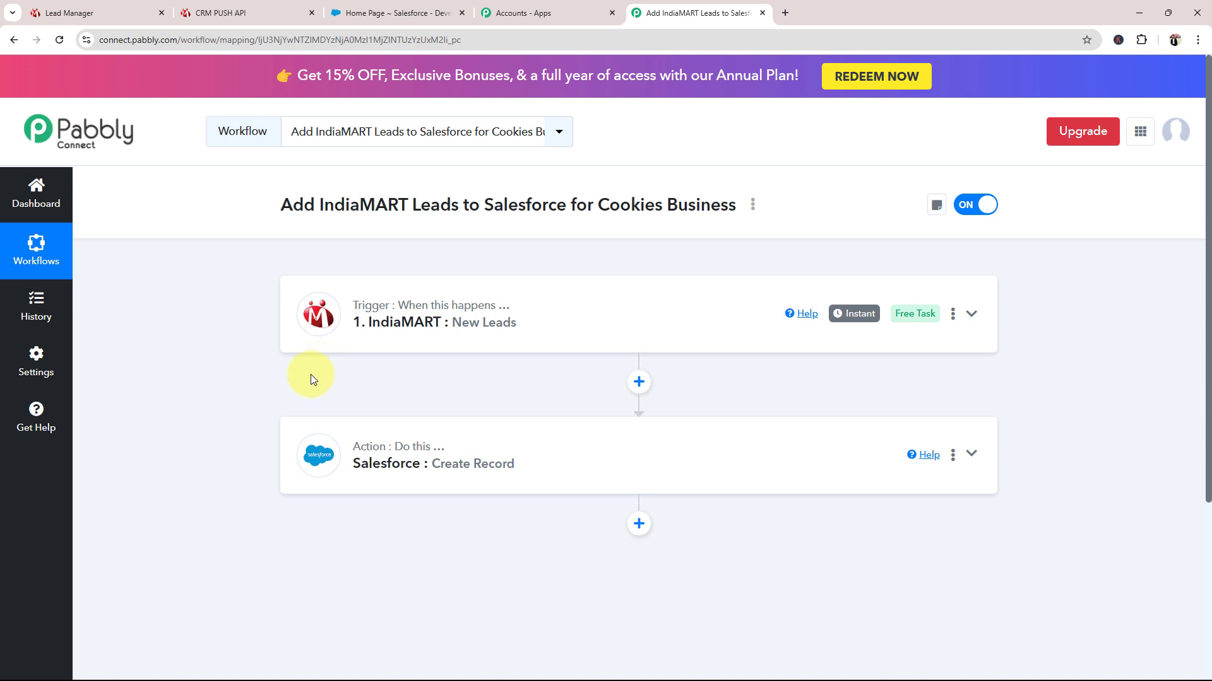
- Authorize a new Salesforce account connection (Salesforce #89) for the Create Record action
left_click(322, 460)
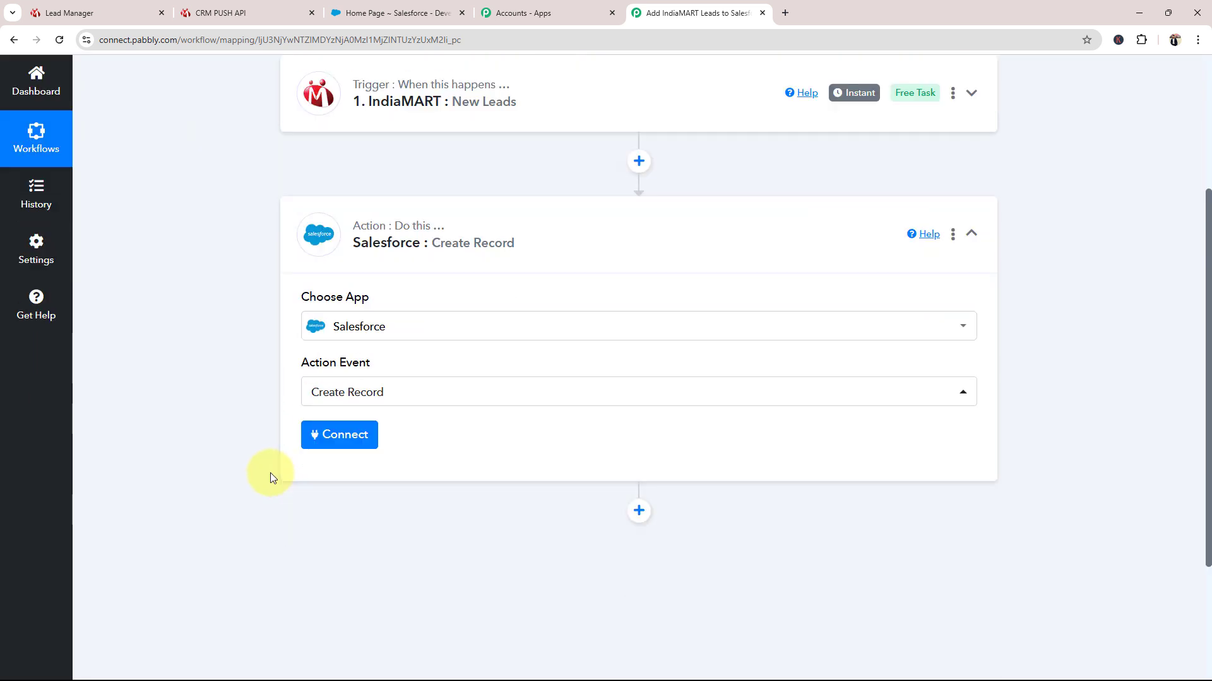
left_click(329, 446)
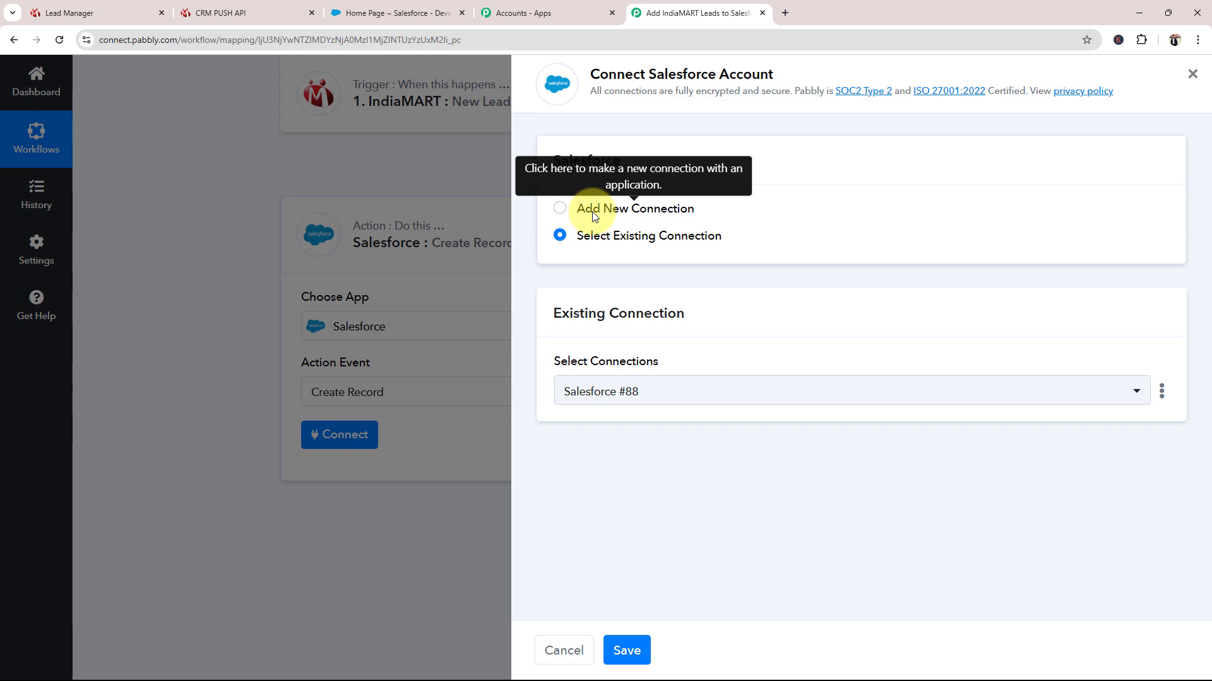
left_click(559, 209)
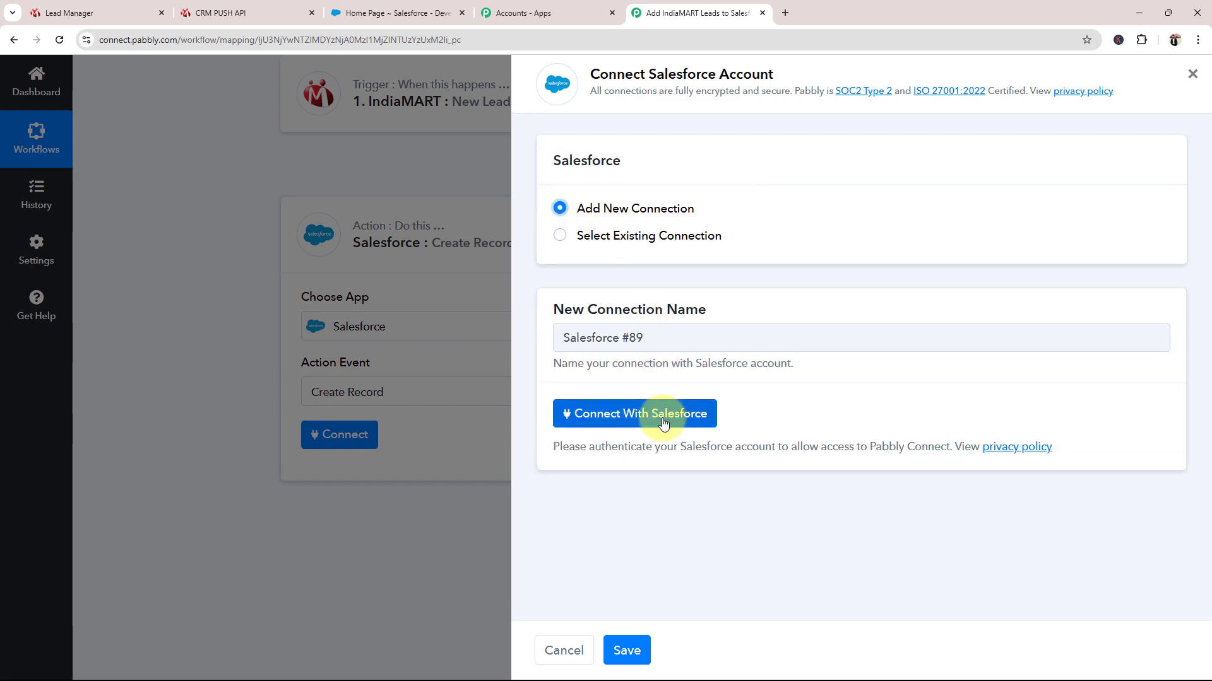
left_click(340, 9)
left_click(694, 12)
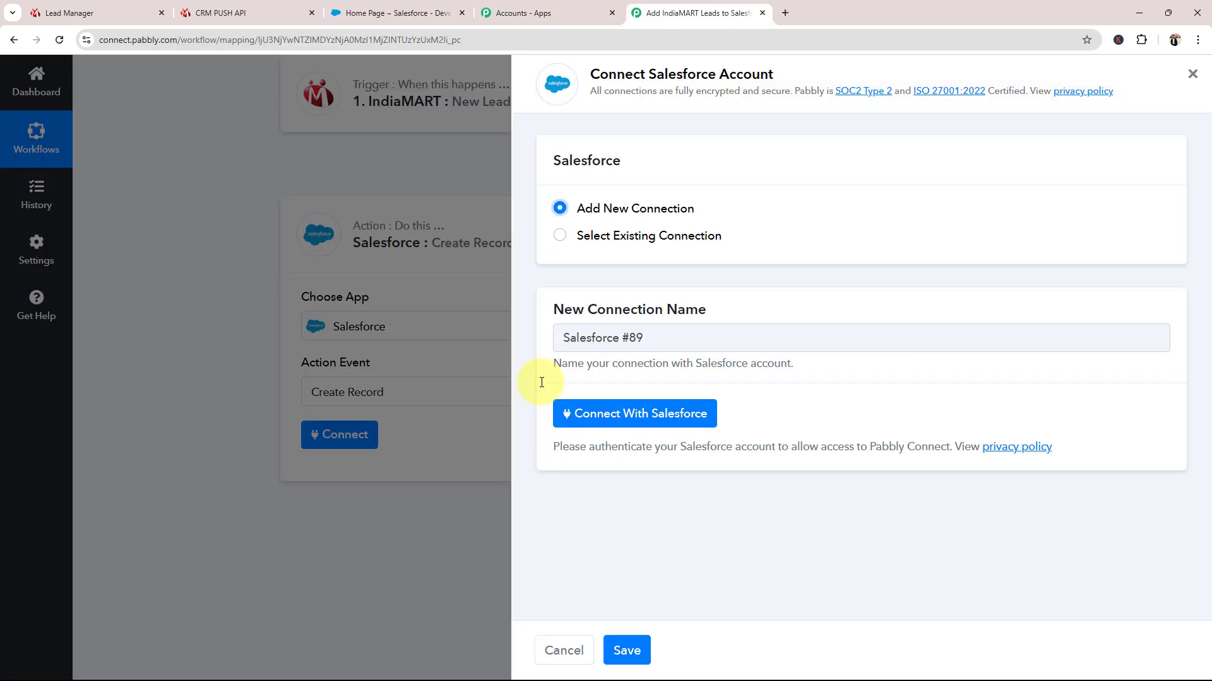
left_click(592, 416)
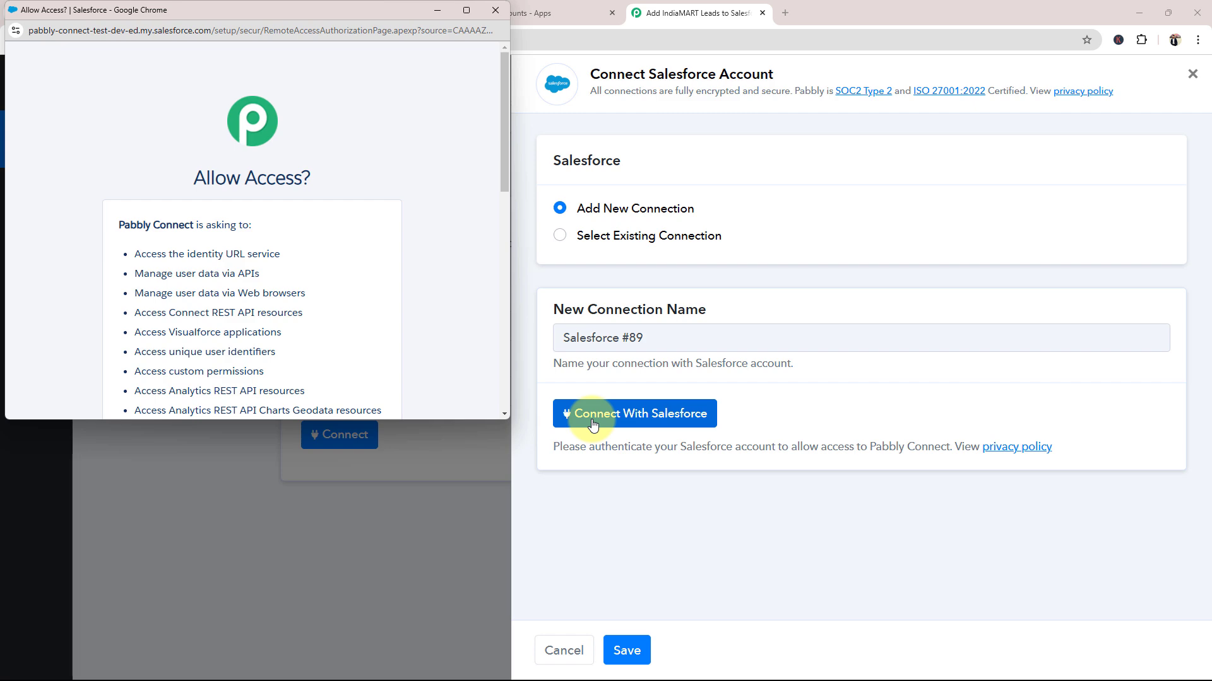
scroll(324, 338, "down", 10)
left_click(322, 338)
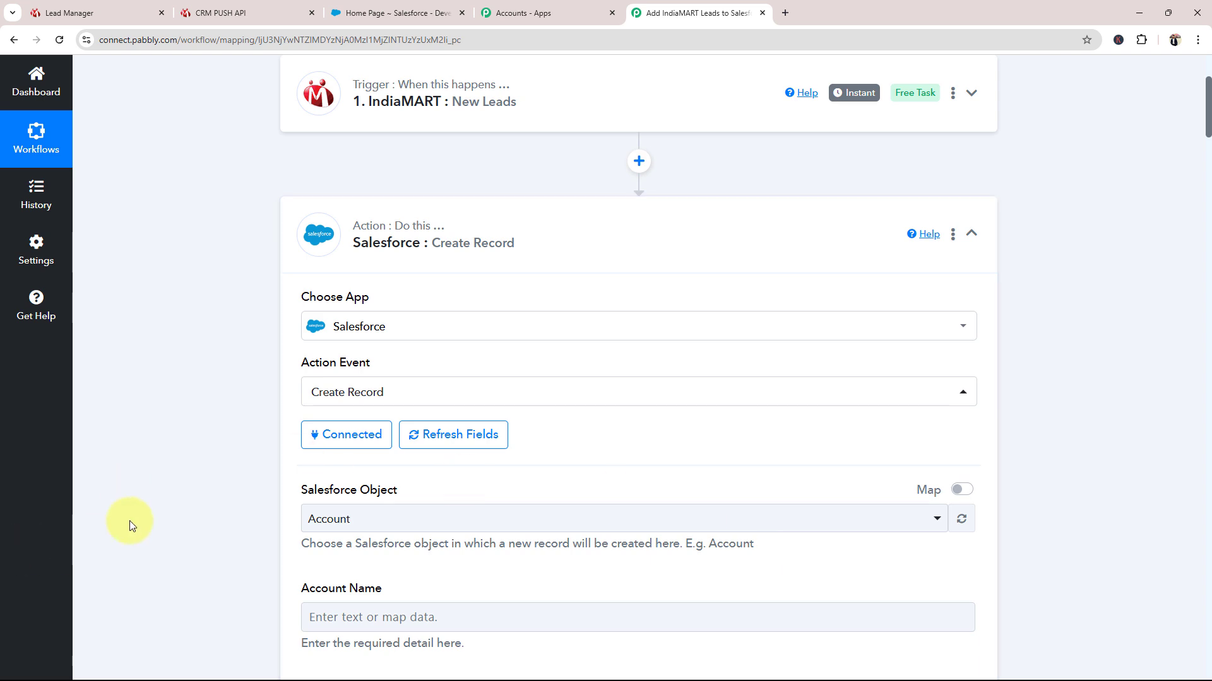
- Change the Salesforce Object from Account to Contact by filtering the list with 'Cont'
scroll(230, 438, "down", 7)
scroll(230, 438, "up", 3)
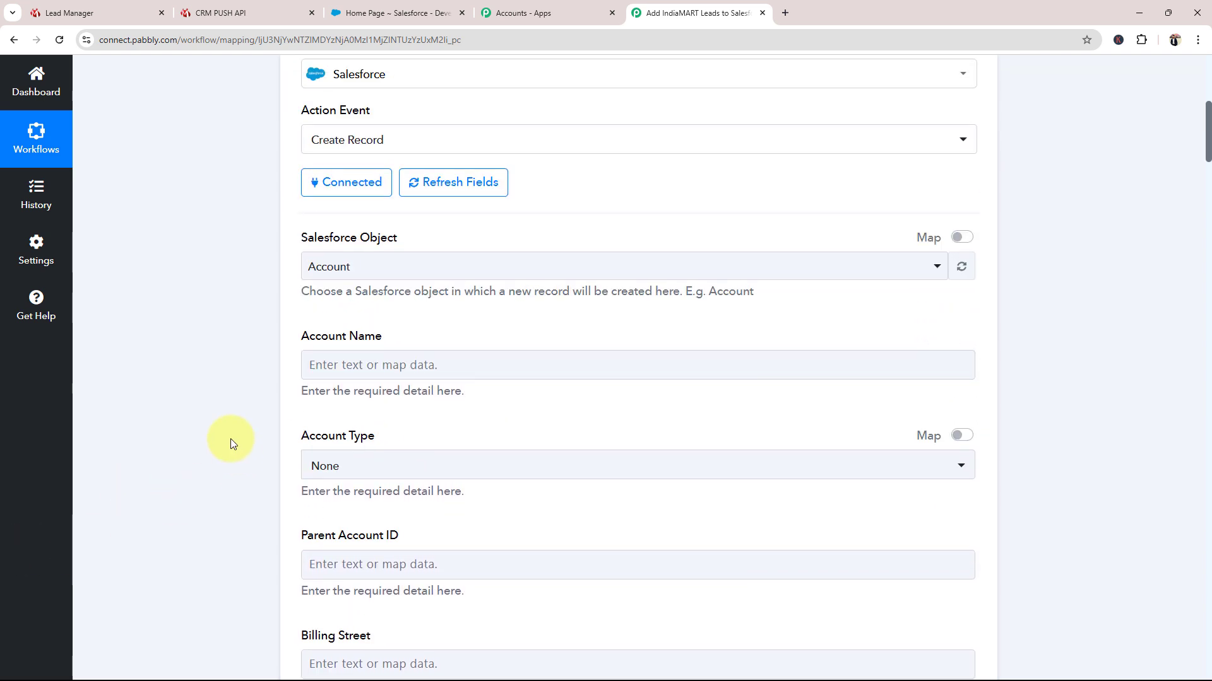
left_click(331, 278)
type("C")
key("Caps_Lock")
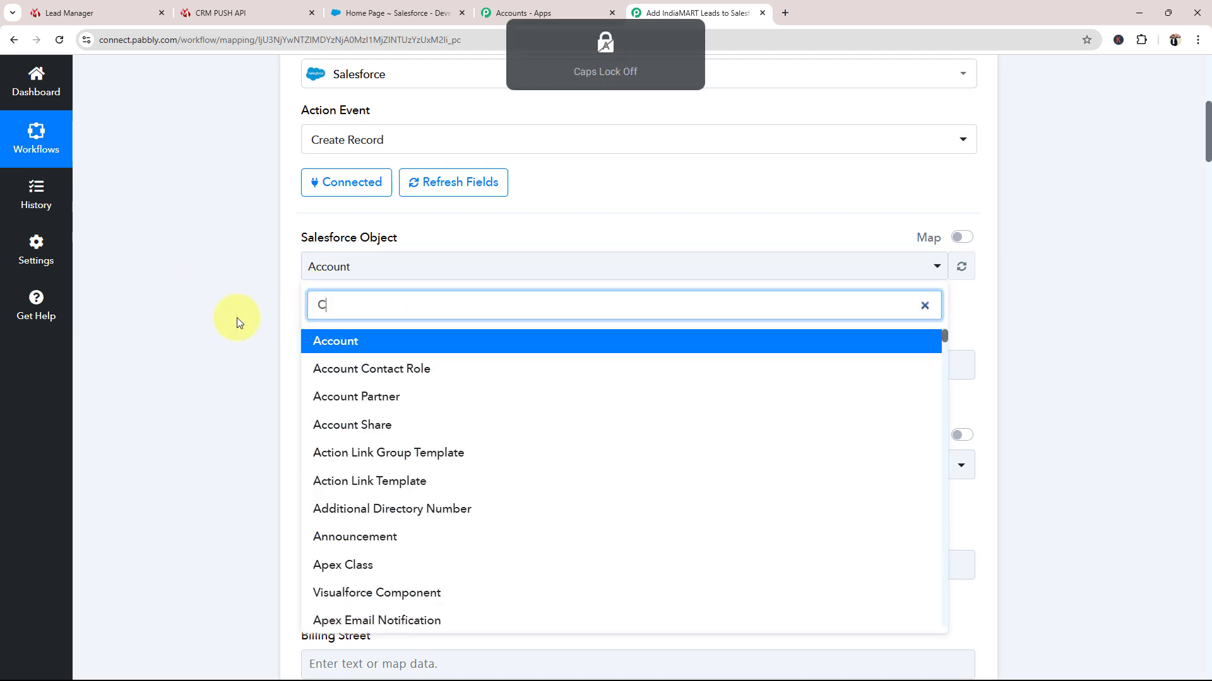
type("ont")
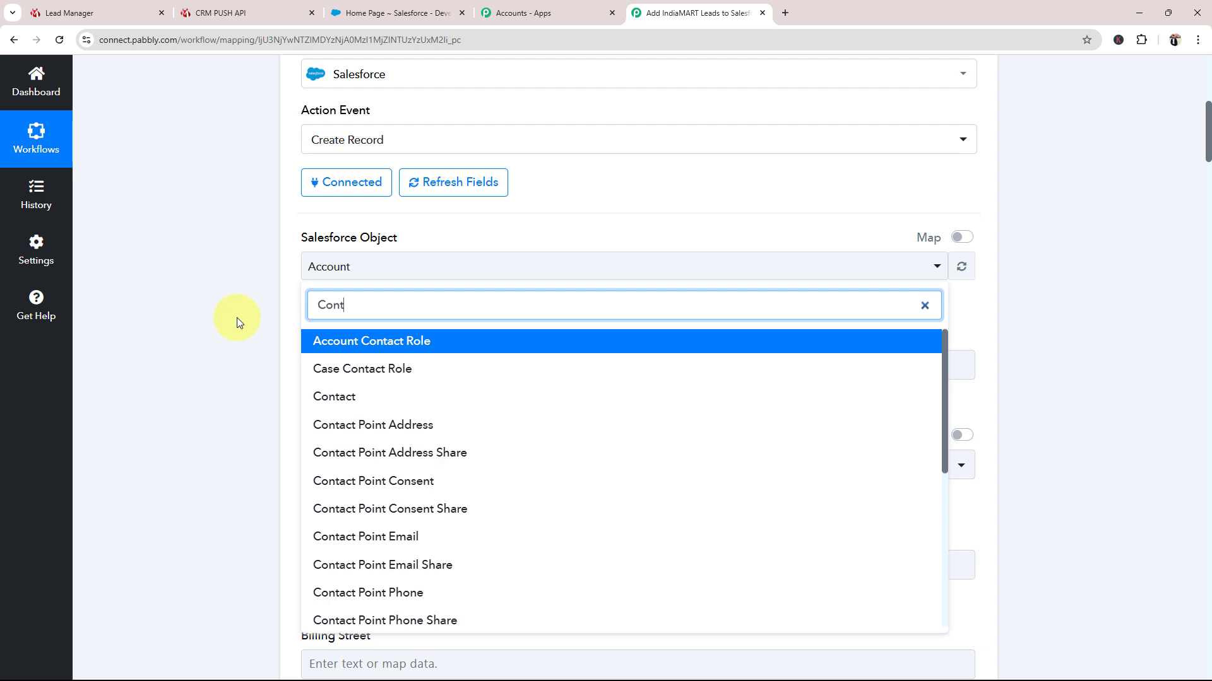
left_click(305, 396)
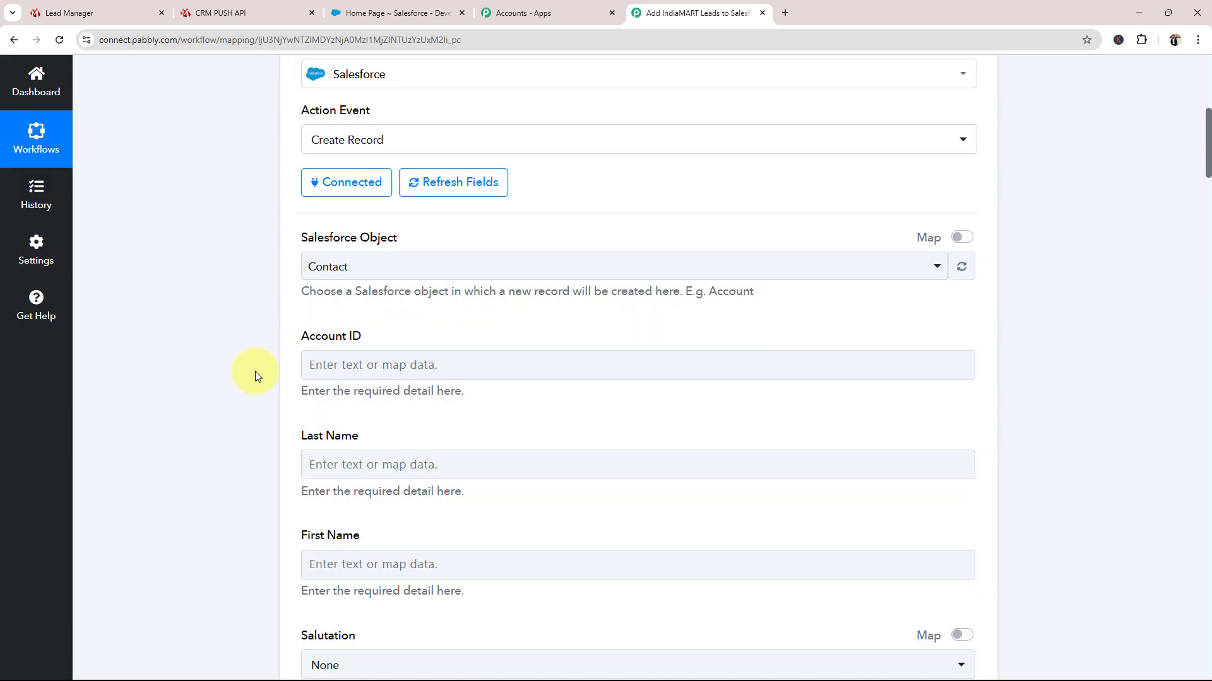
- Look over the new empty Contact fields such as Last Name, First Name and Salutation
scroll(255, 376, "down", 7)
scroll(266, 383, "up", 6)
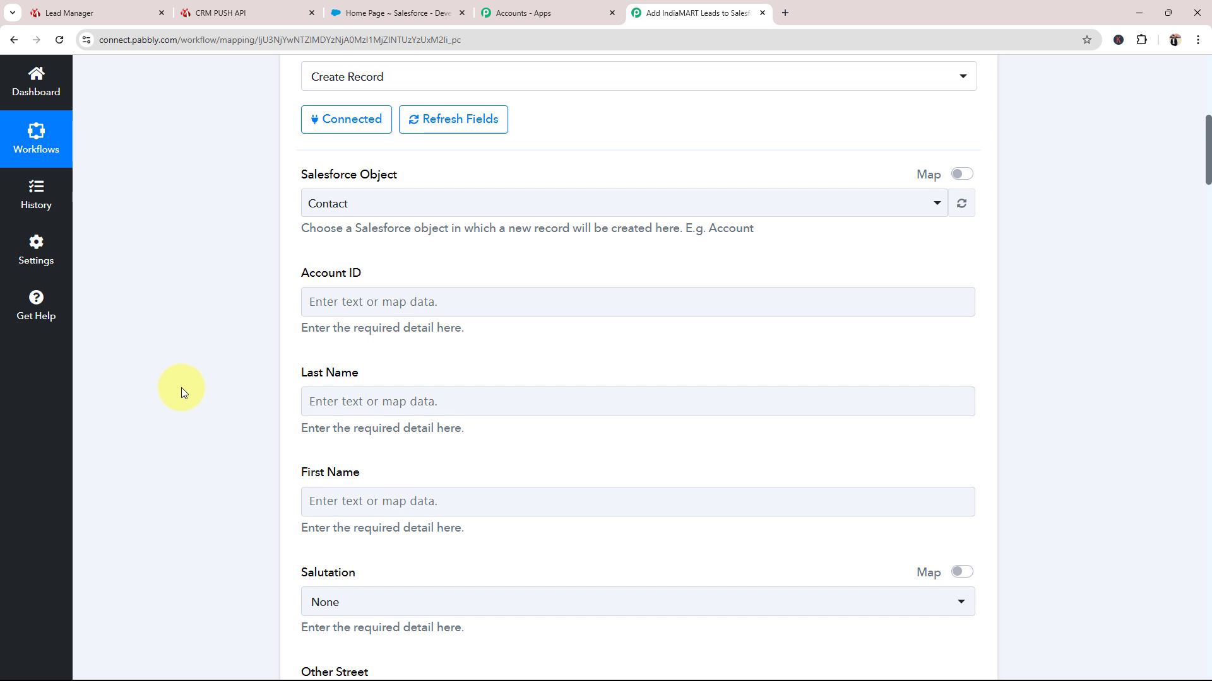
scroll(201, 407, "down", 2)
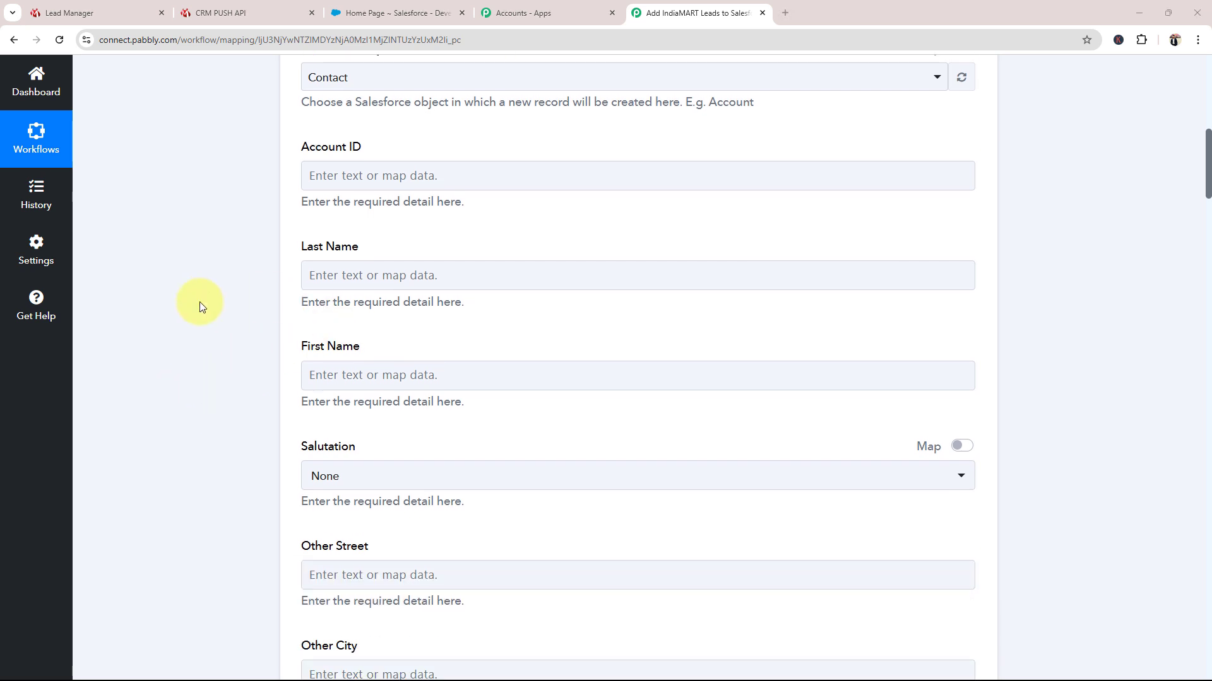
scroll(195, 363, "up", 7)
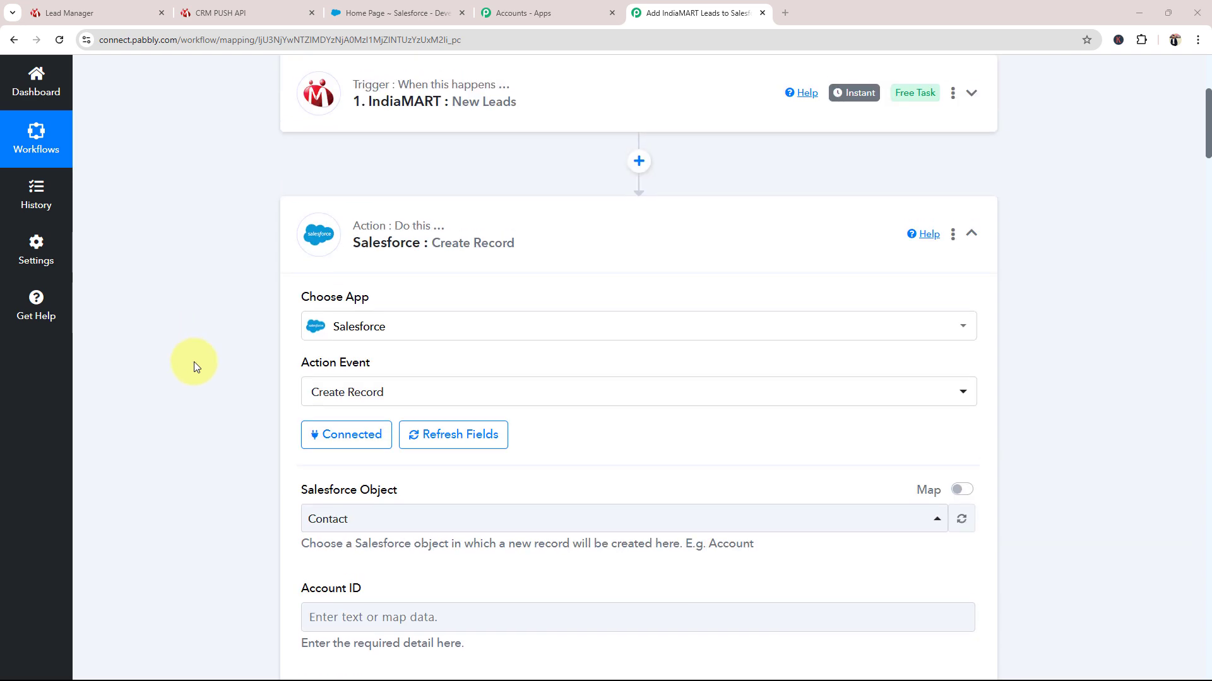
scroll(195, 366, "up", 4)
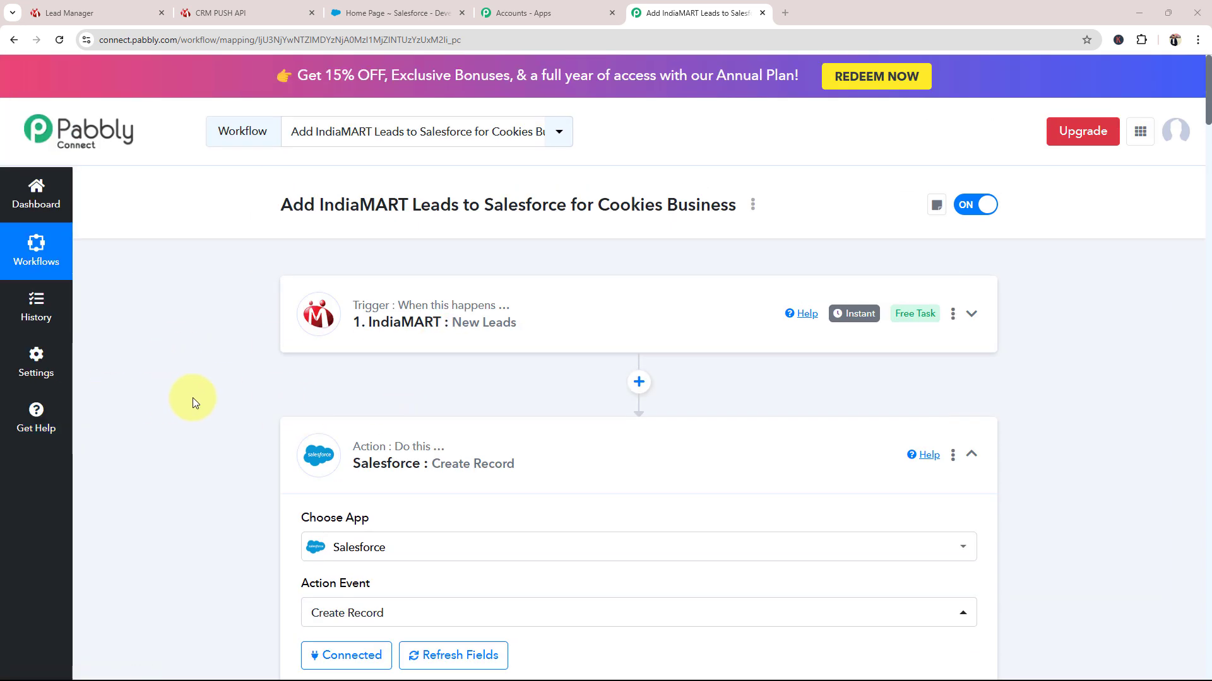
scroll(194, 401, "down", 10)
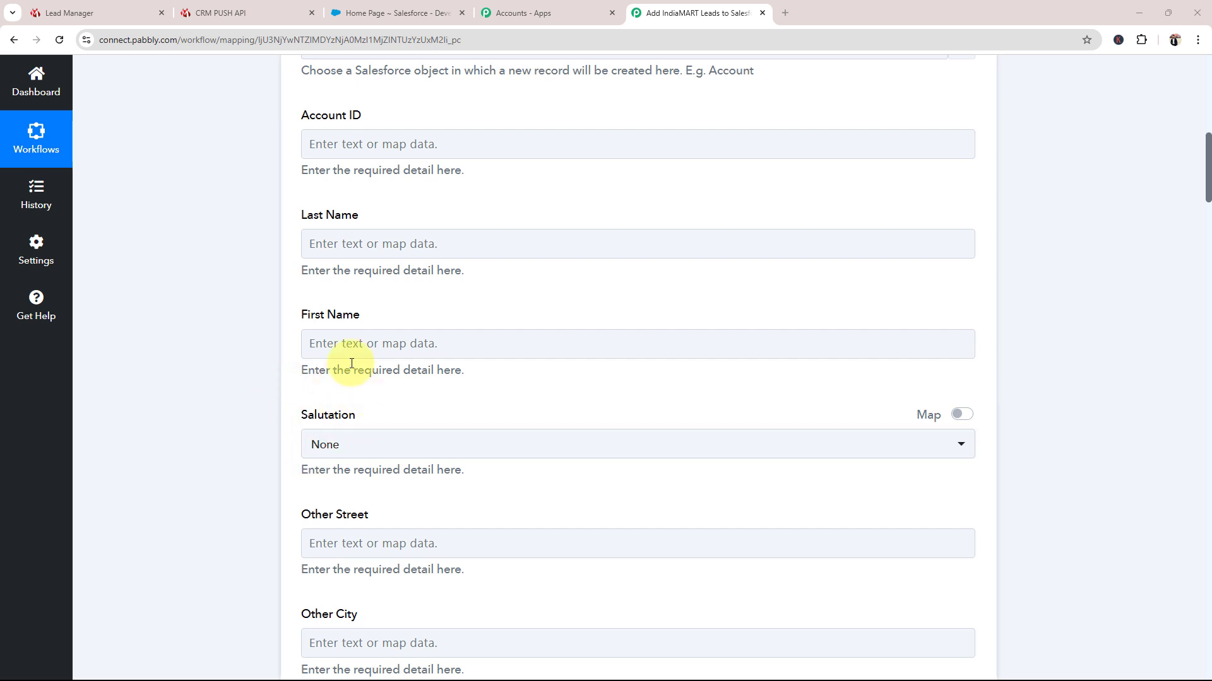
- Map RESPONSE SENDER NAME into both the First Name and Last Name fields
left_click(329, 351)
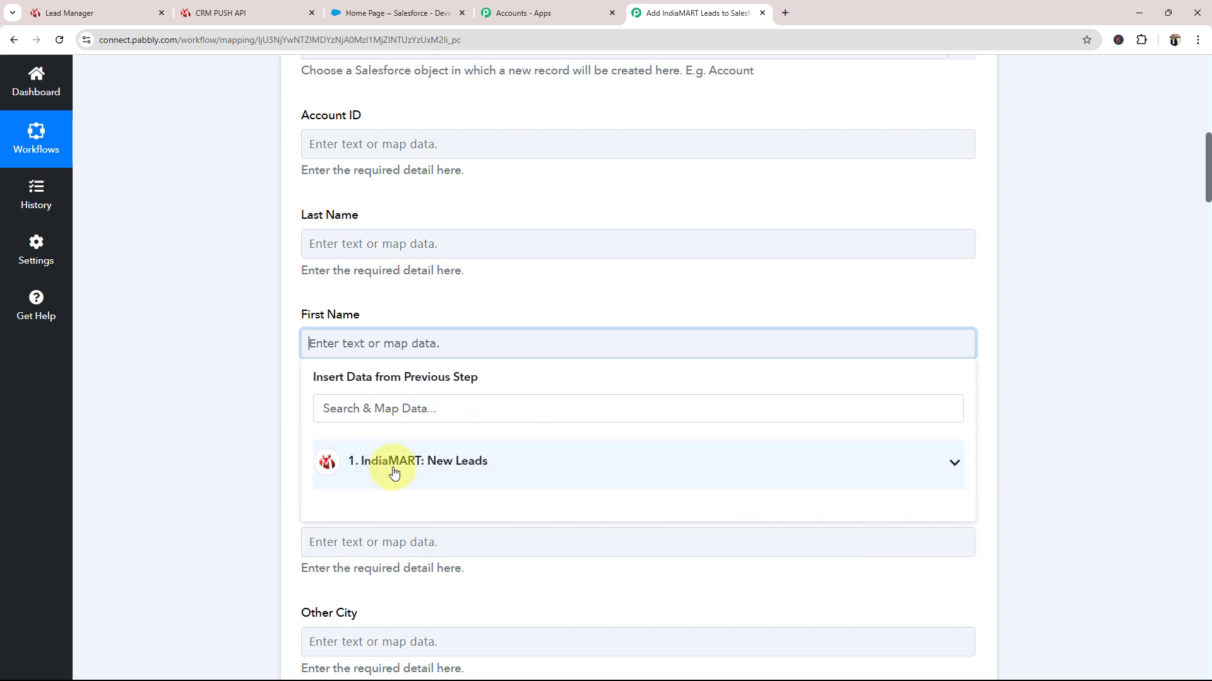
left_click(399, 411)
key("Caps_Lock")
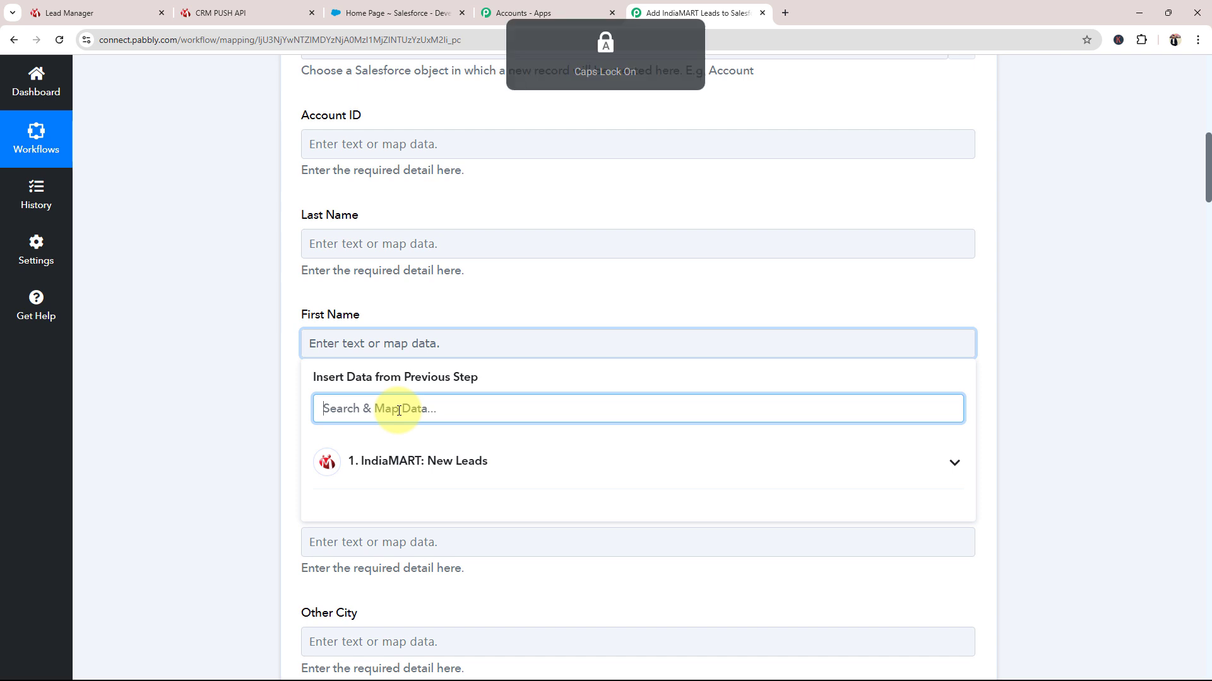
type("Name")
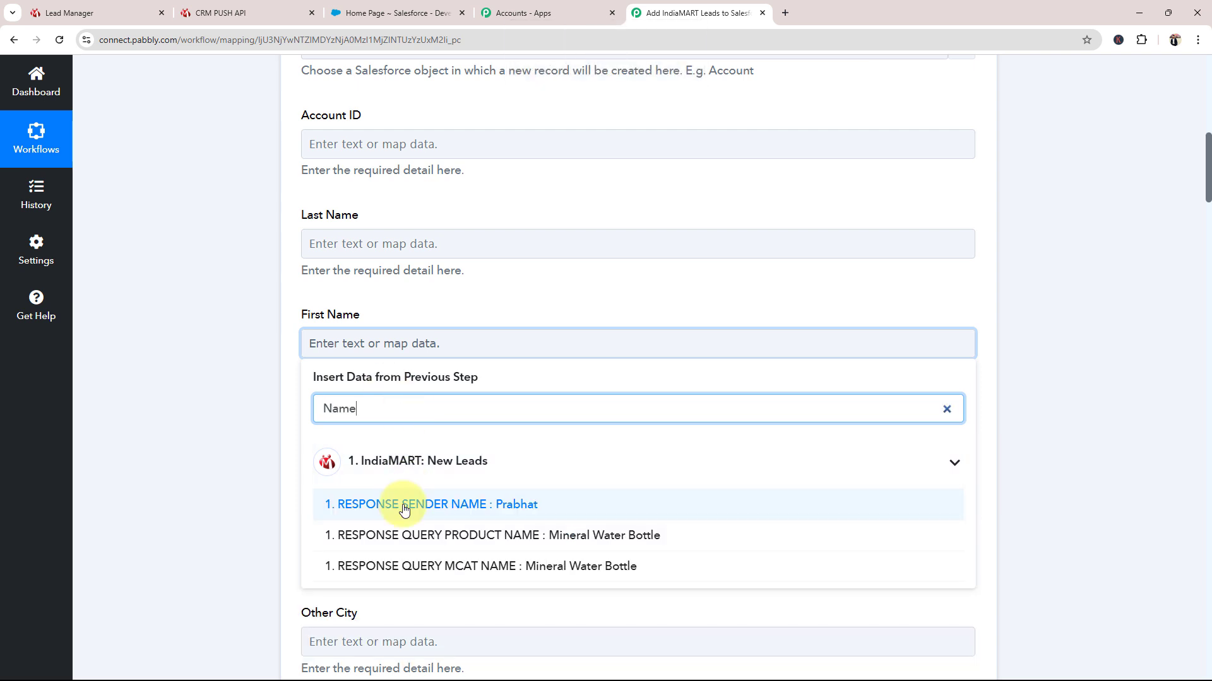
left_click(347, 505)
left_click(199, 432)
left_click(323, 242)
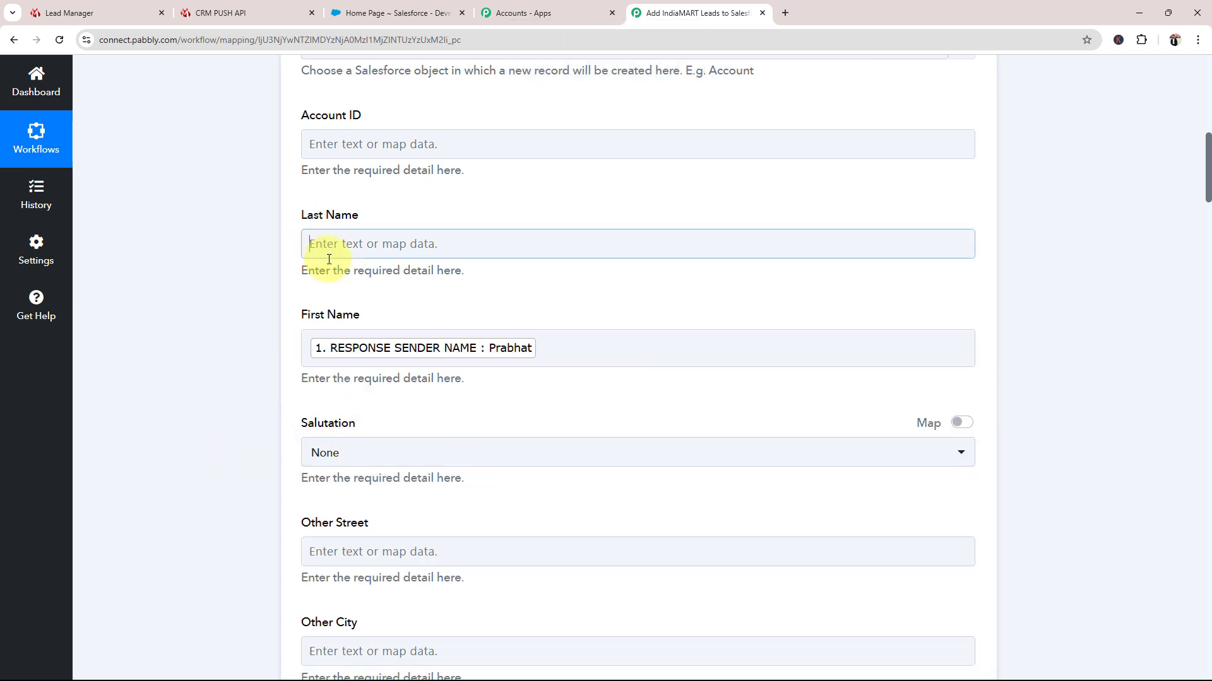
left_click(343, 306)
key("Caps_Lock")
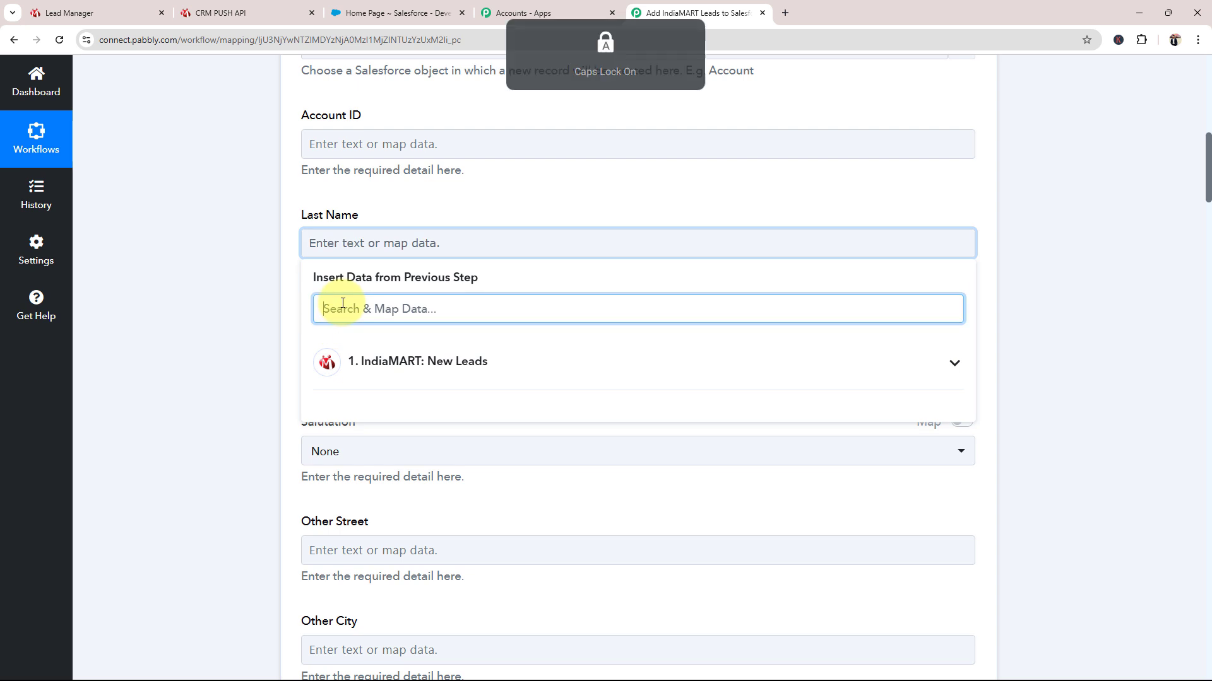
type("Name")
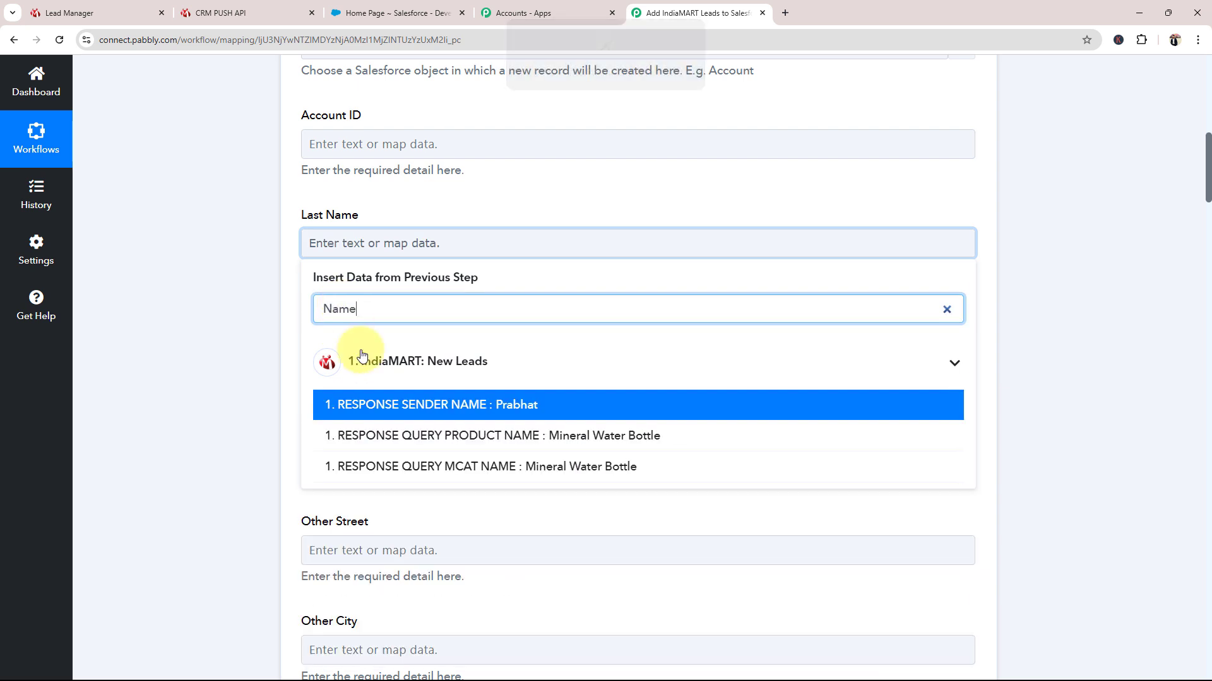
left_click(388, 405)
left_click(202, 283)
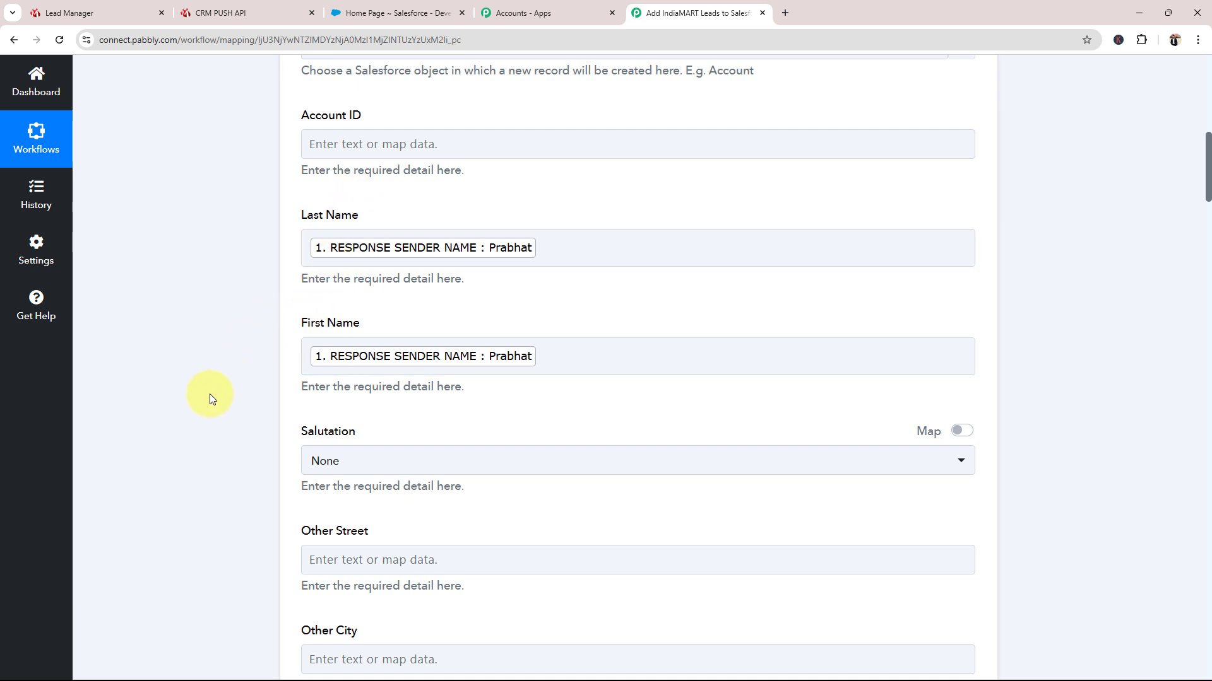
- Map the sender address into Other Street and the sender city into Other City
scroll(210, 398, "down", 4)
left_click(379, 306)
left_click(357, 374)
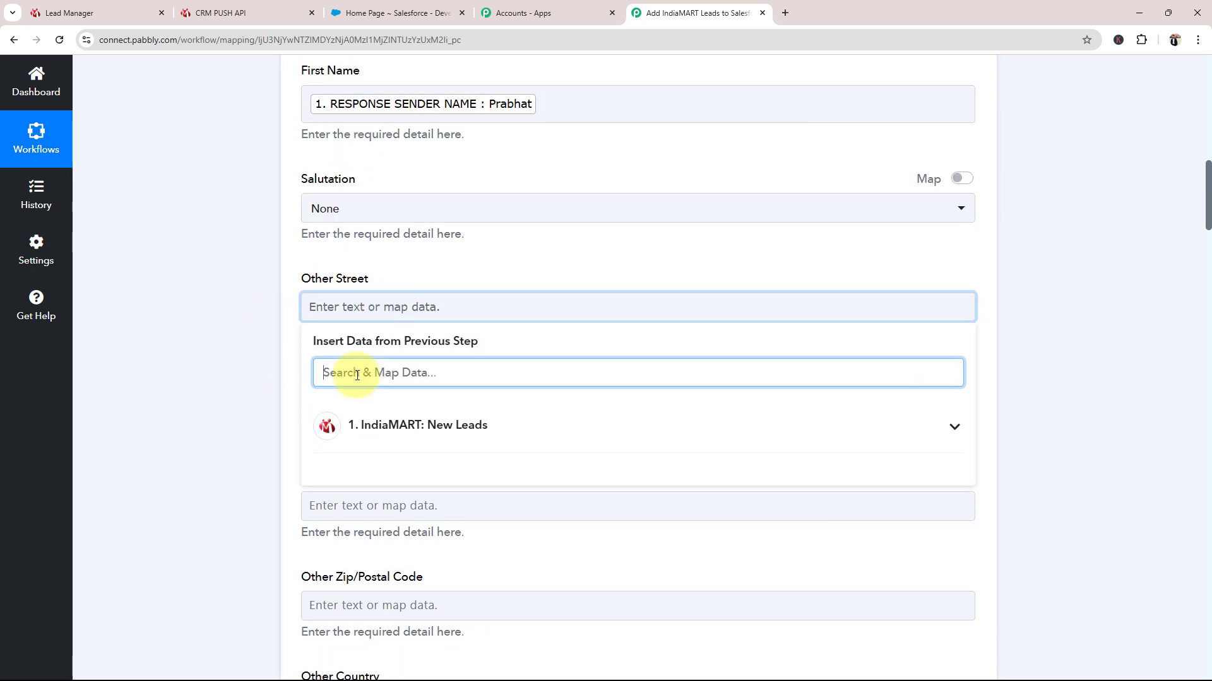
type("add")
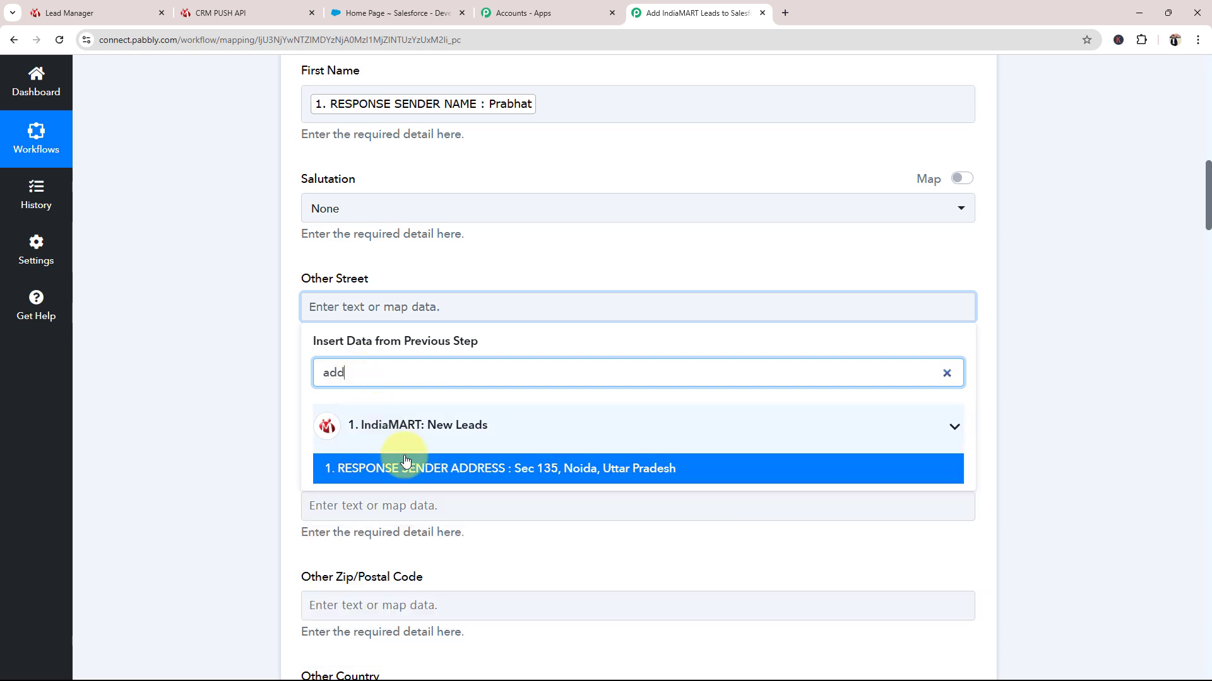
left_click(478, 470)
left_click(233, 361)
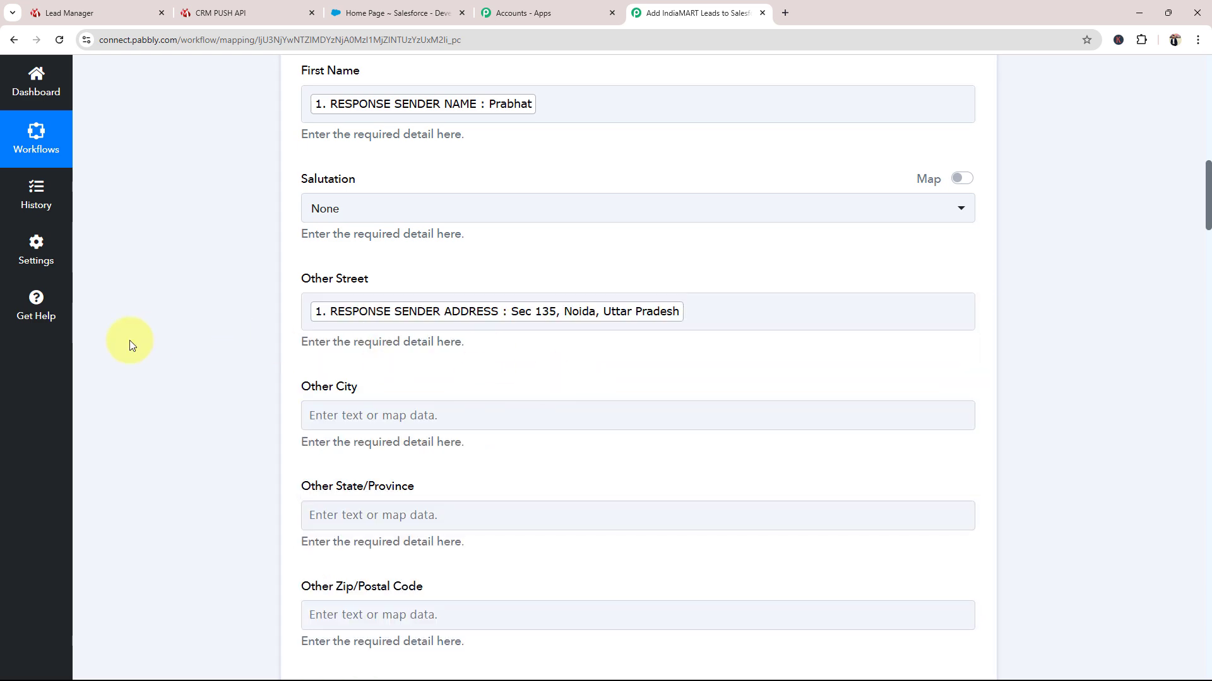
scroll(130, 340, "down", 3)
left_click(353, 227)
left_click(210, 275)
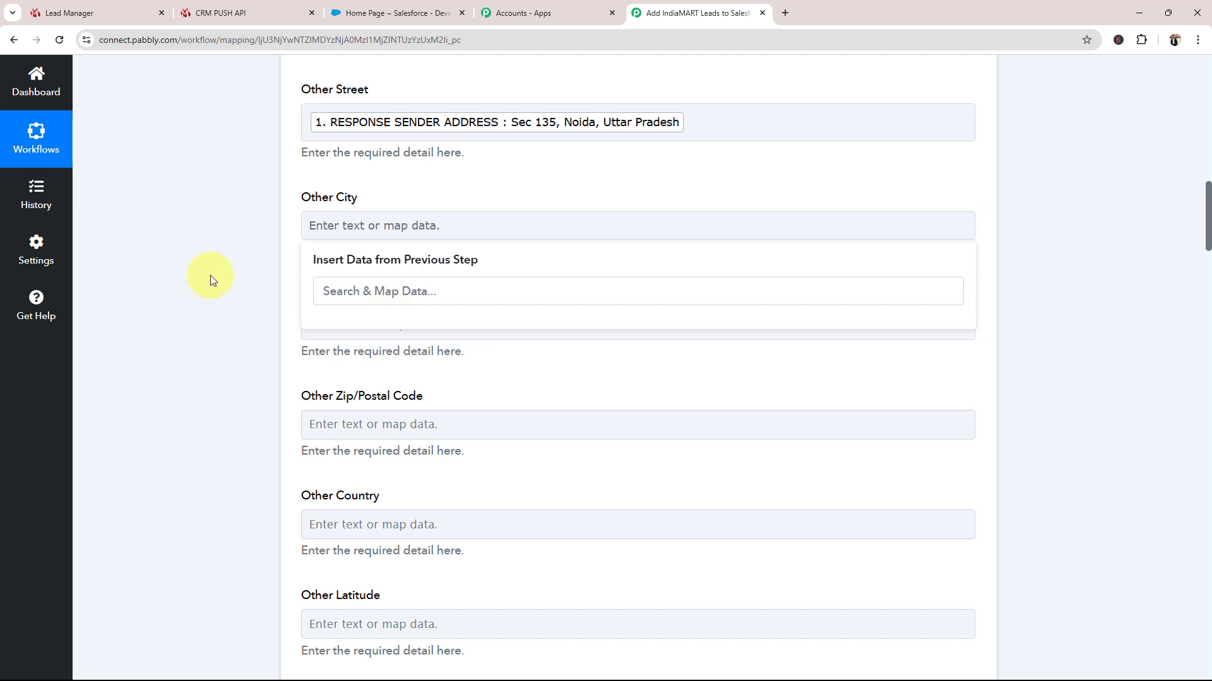
left_click(351, 237)
type("city")
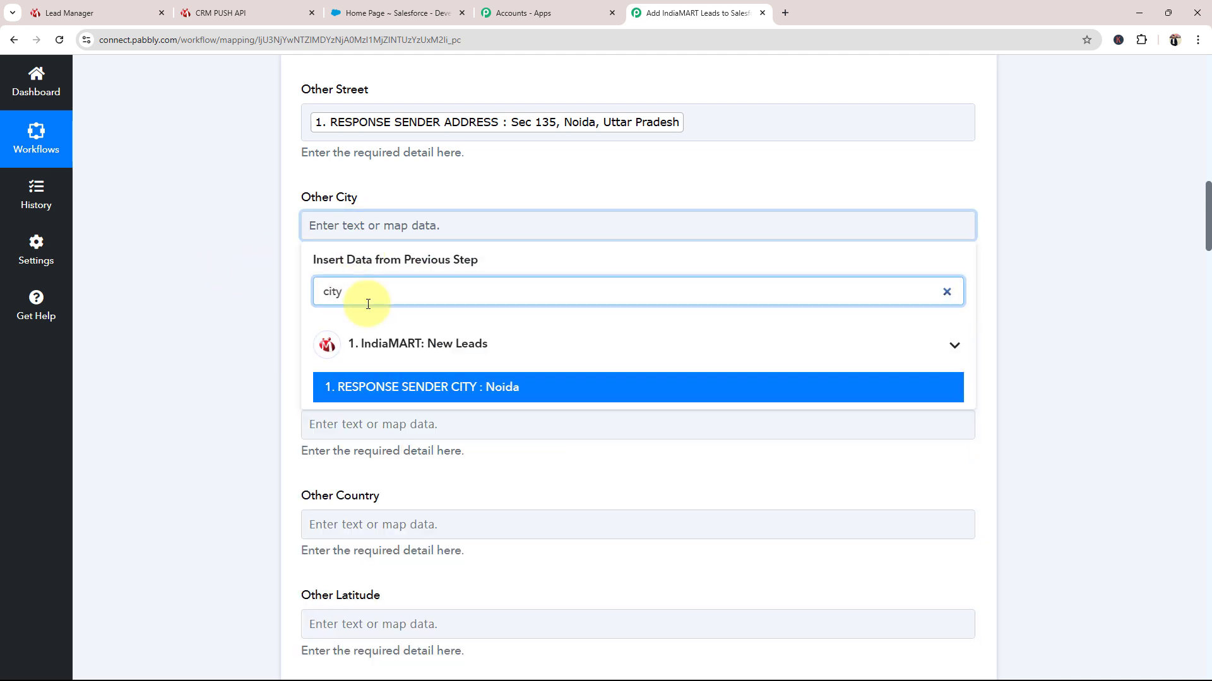
left_click(397, 386)
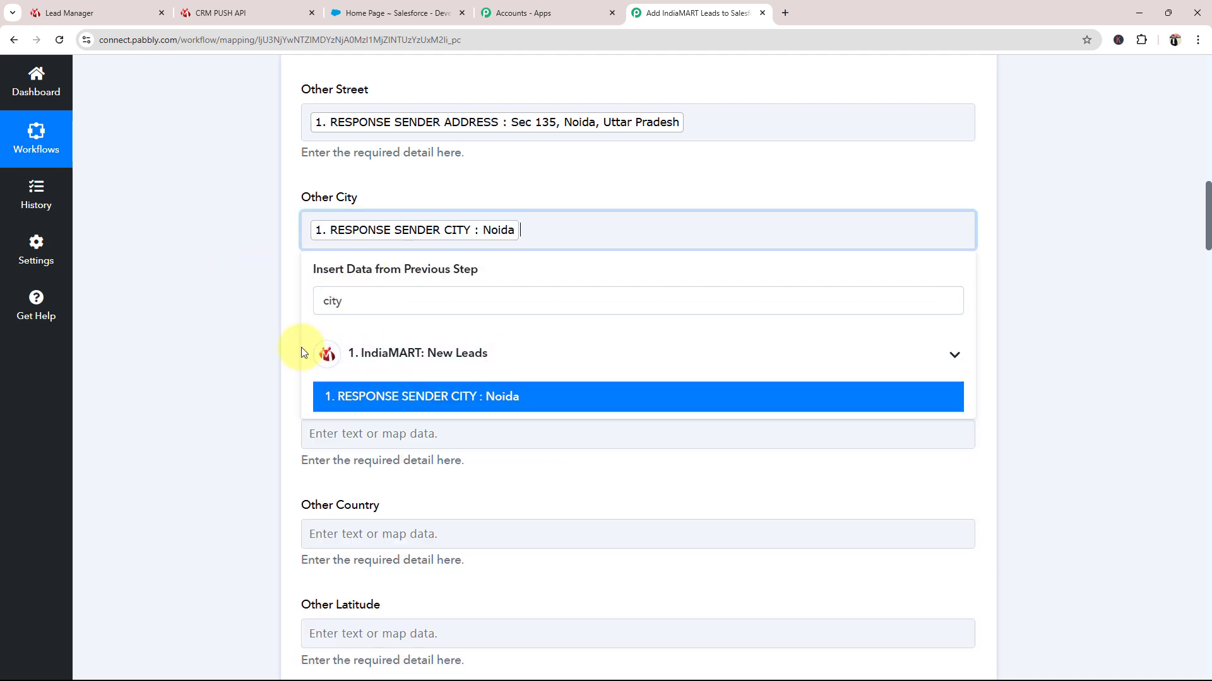
left_click(225, 346)
- Map the sender state into Other State/Province and sender pincode into Other Zip/Postal Code
scroll(240, 337, "down", 2)
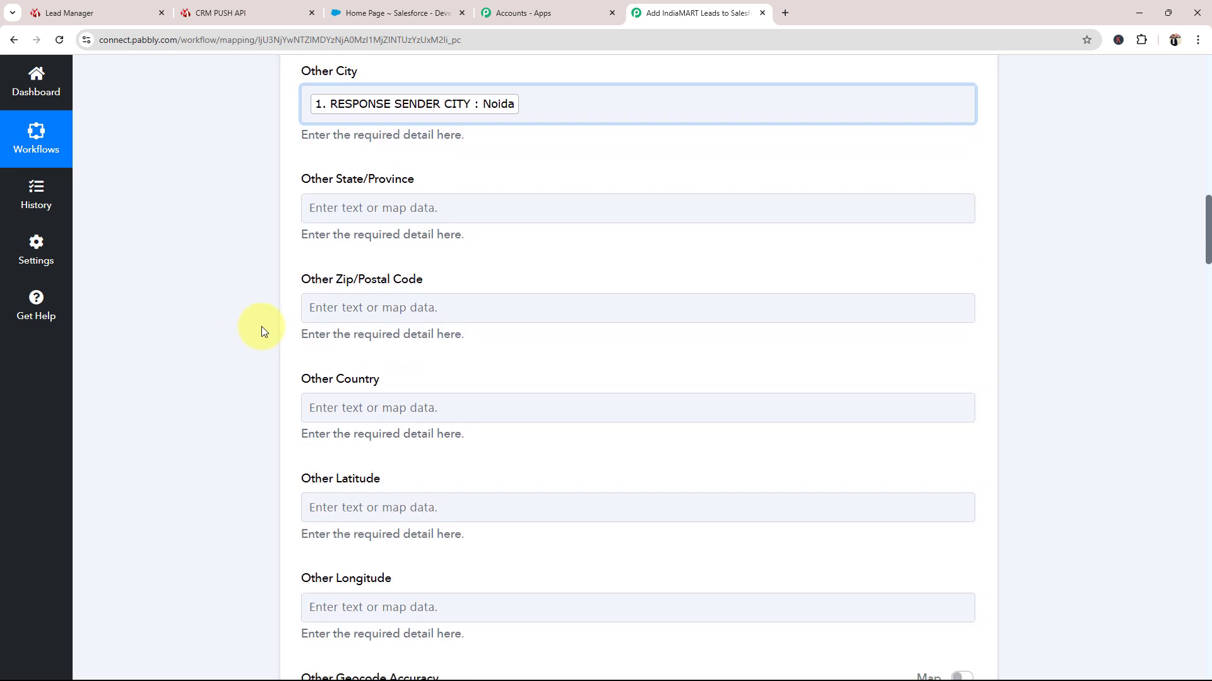
left_click(328, 205)
type("state")
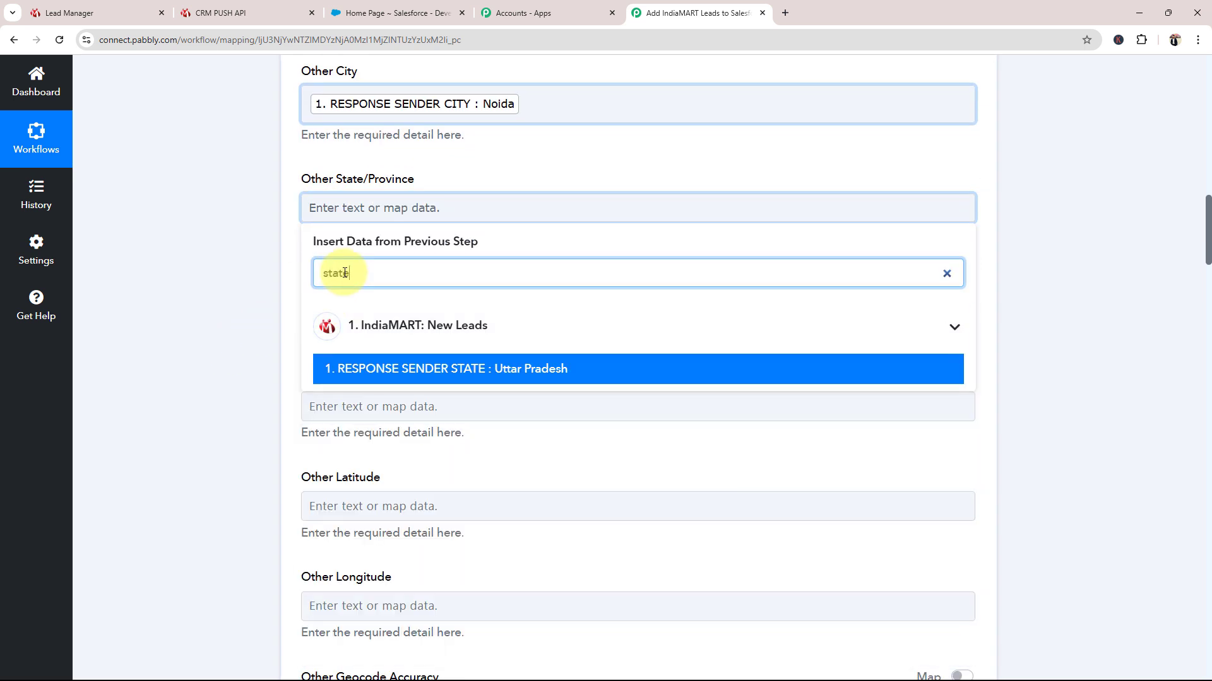
left_click(384, 378)
left_click(256, 331)
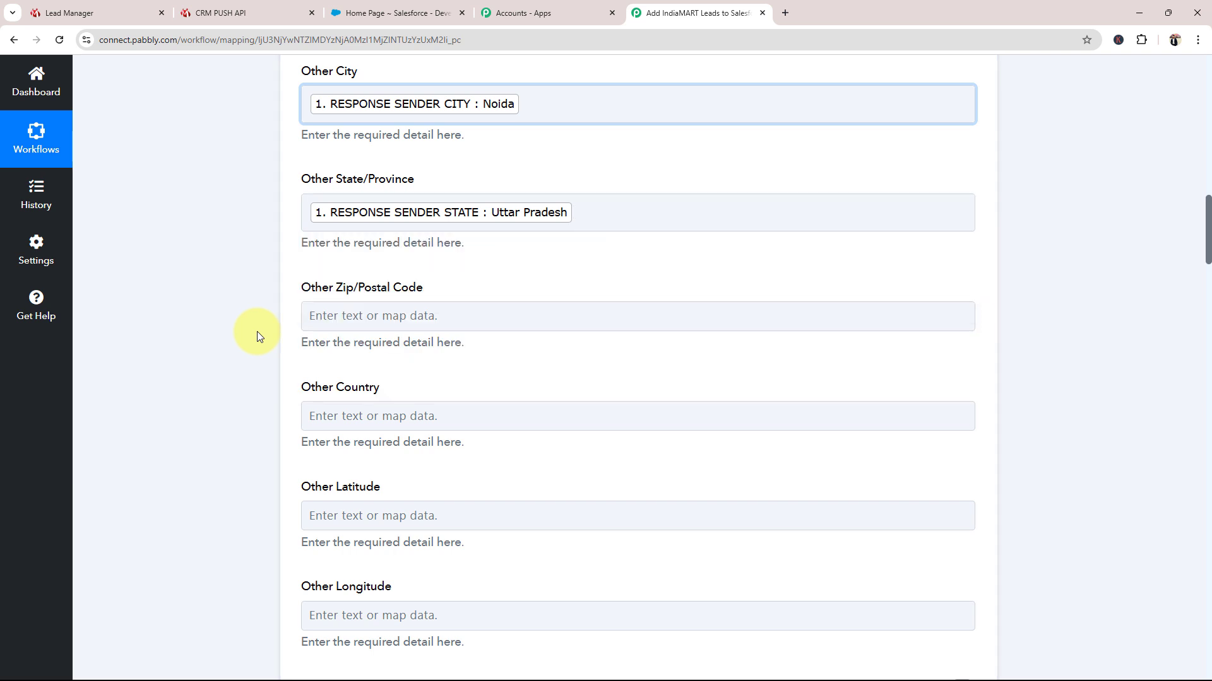
scroll(262, 317, "down", 2)
left_click(316, 191)
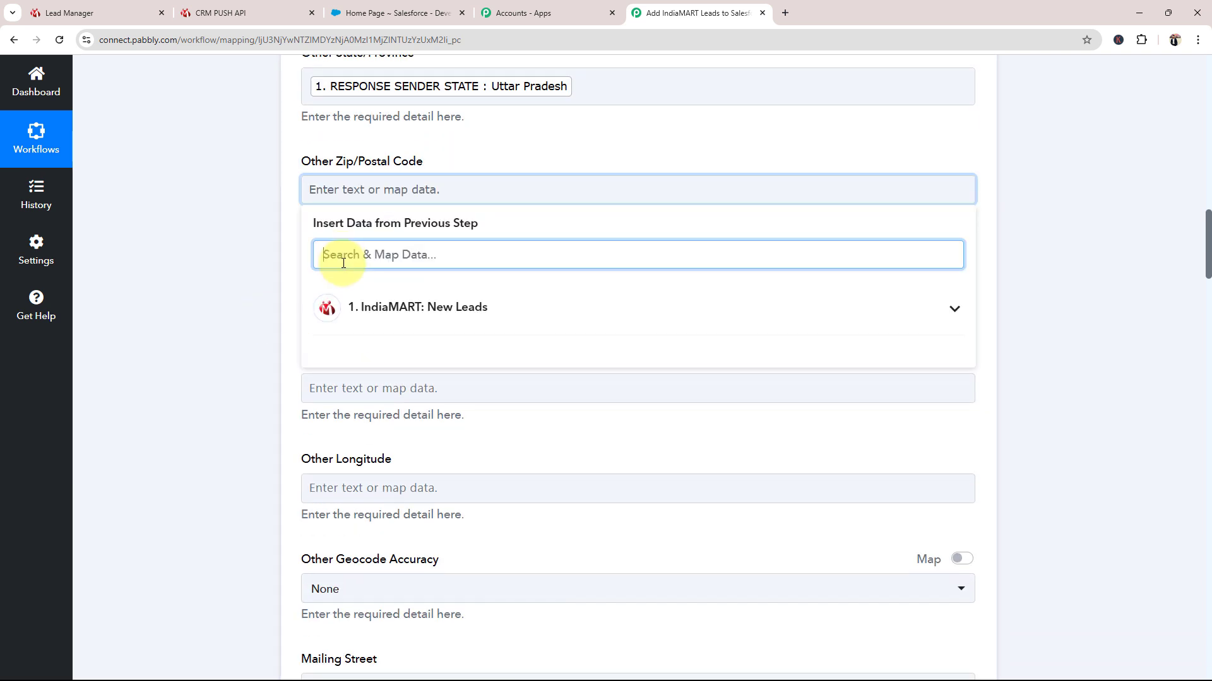
type("pin")
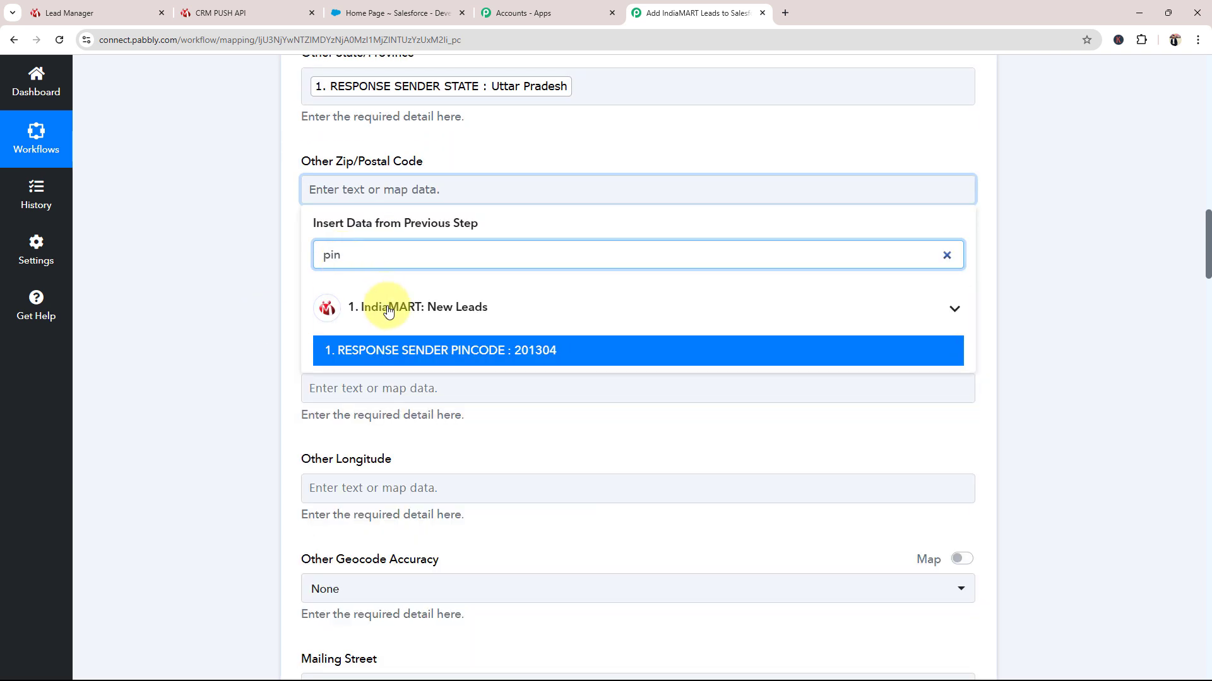
left_click(396, 350)
left_click(217, 296)
scroll(217, 296, "down", 3)
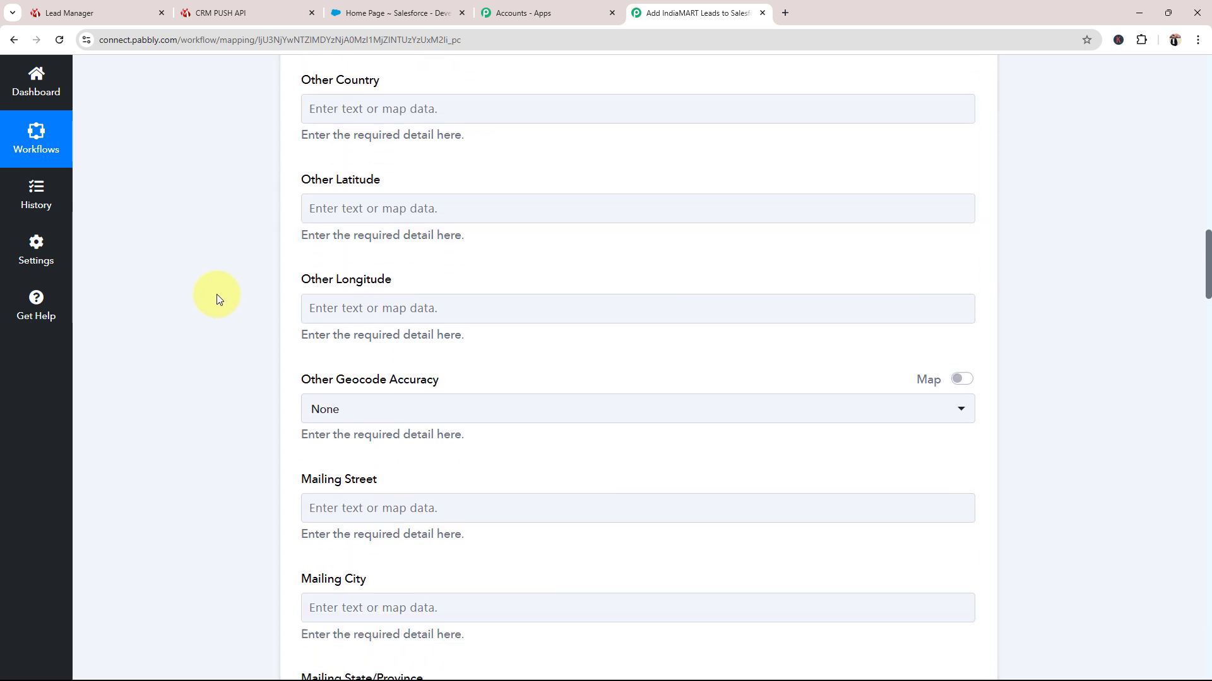
- Map the sender phone into Business Phone and the sender mobile into Mobile Phone
scroll(217, 294, "down", 5)
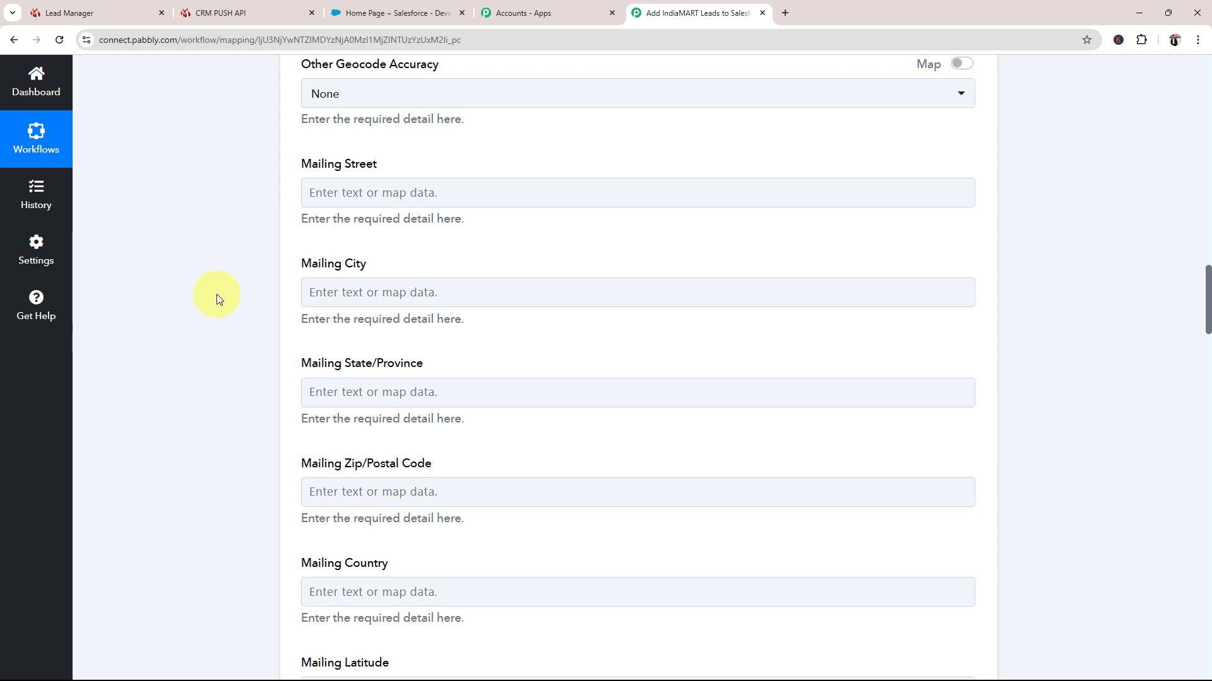
scroll(248, 317, "down", 10)
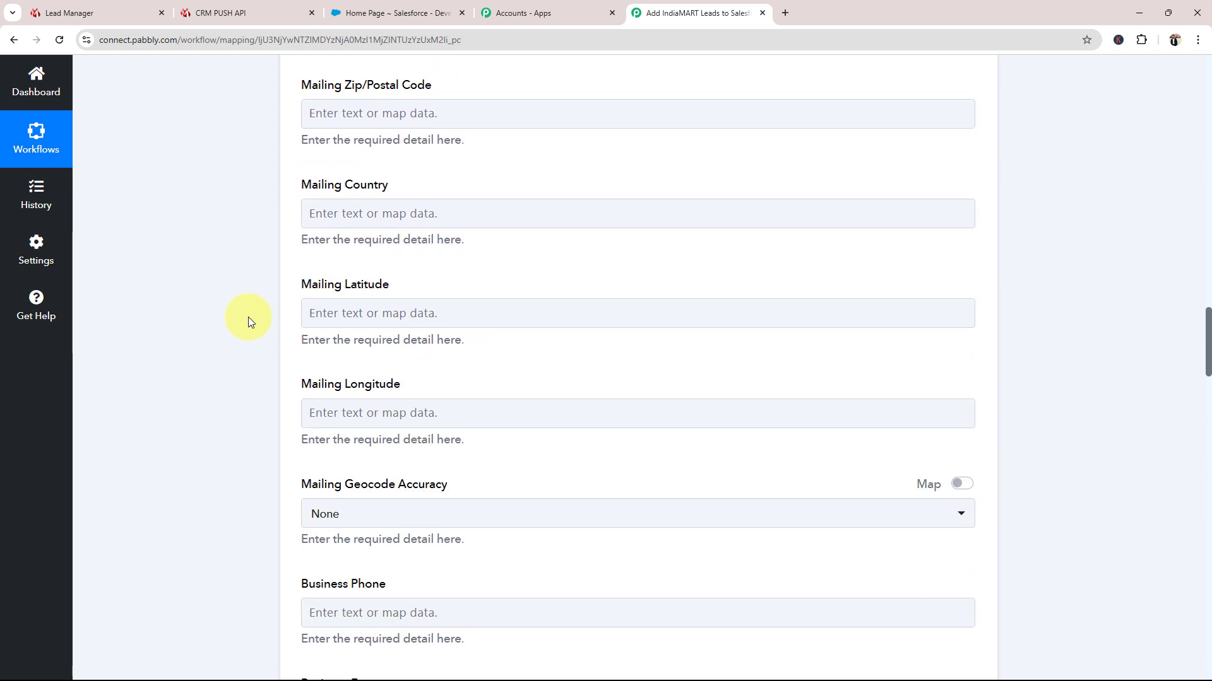
scroll(211, 327, "down", 2)
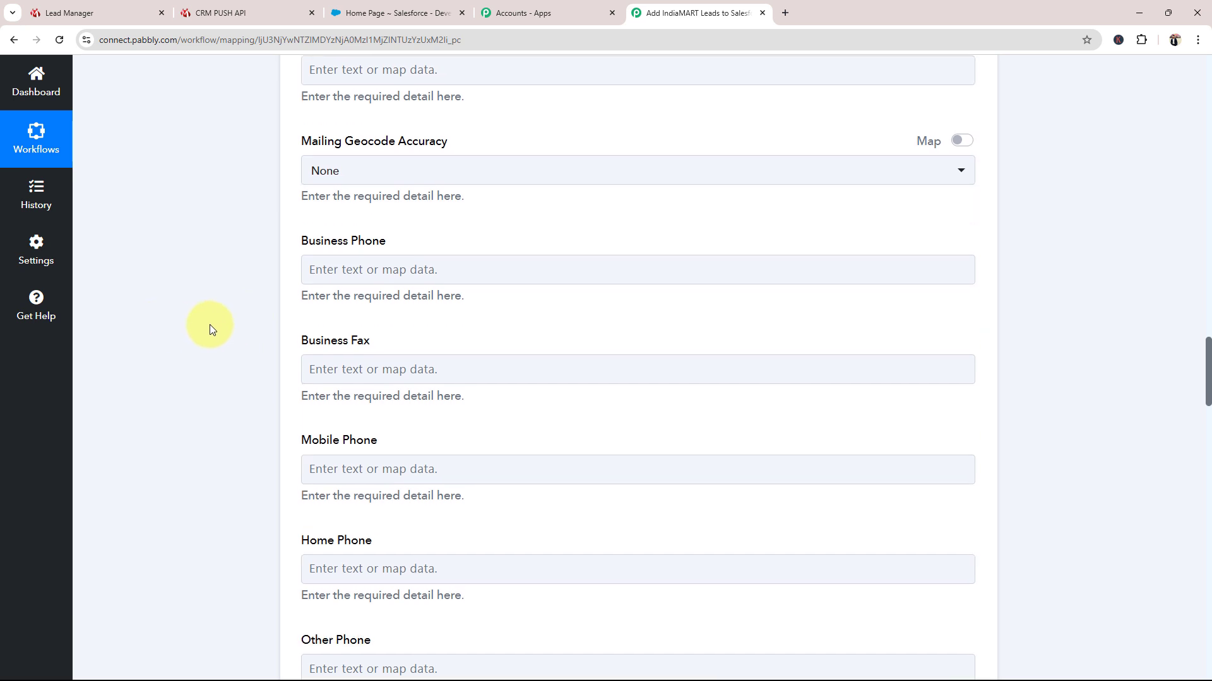
left_click(370, 234)
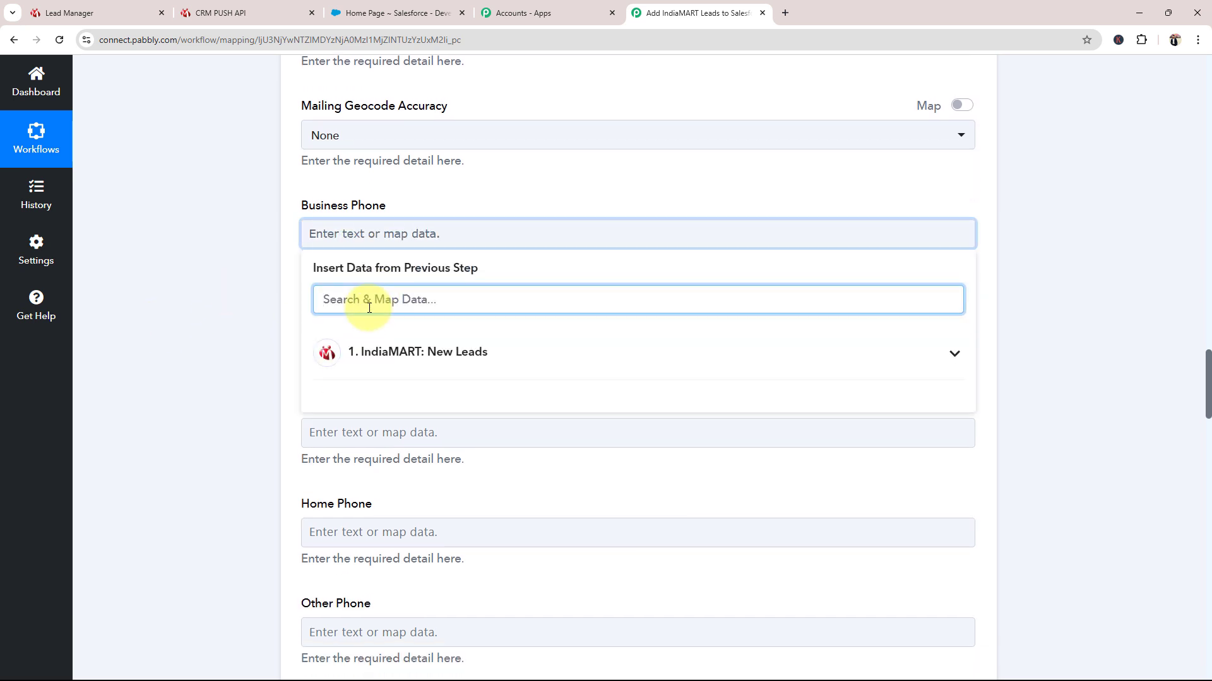
type("pho")
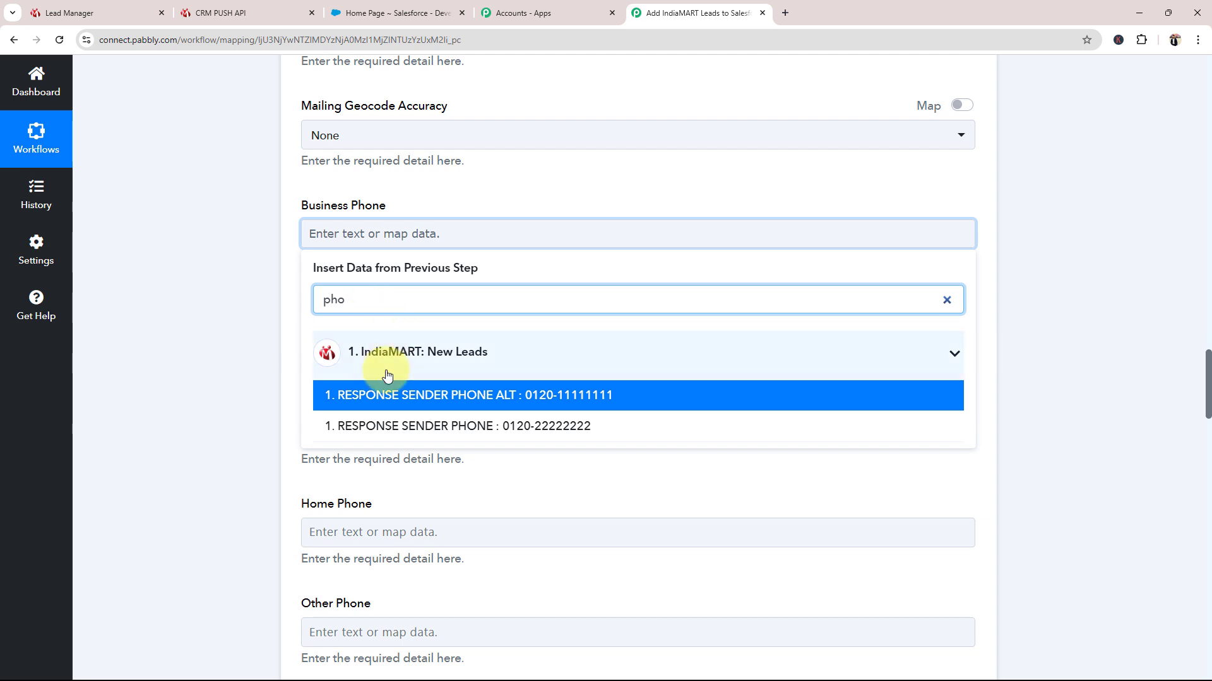
left_click(391, 421)
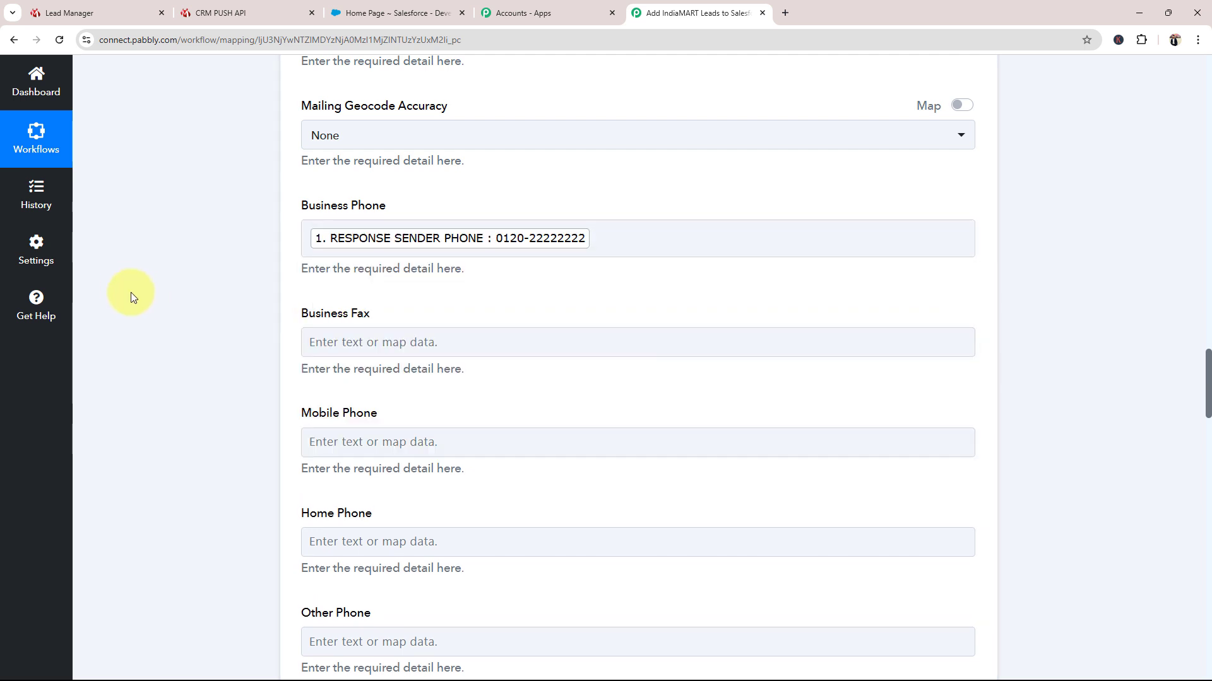
scroll(131, 297, "down", 3)
left_click(344, 253)
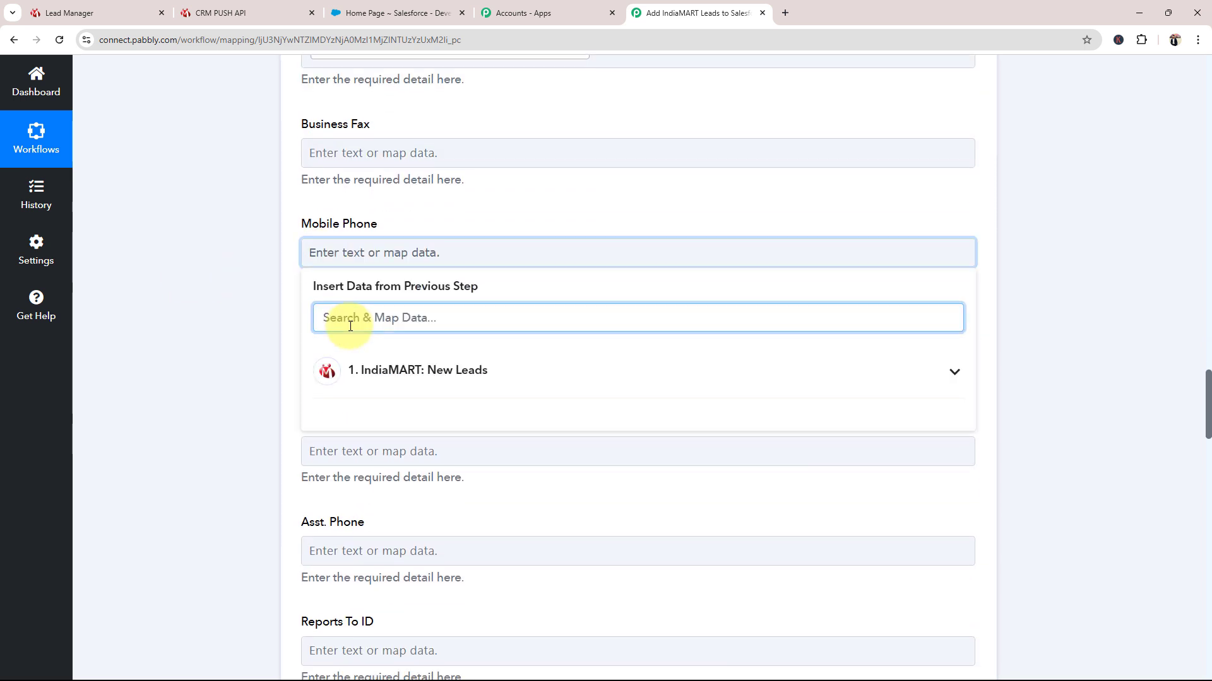
type("mo")
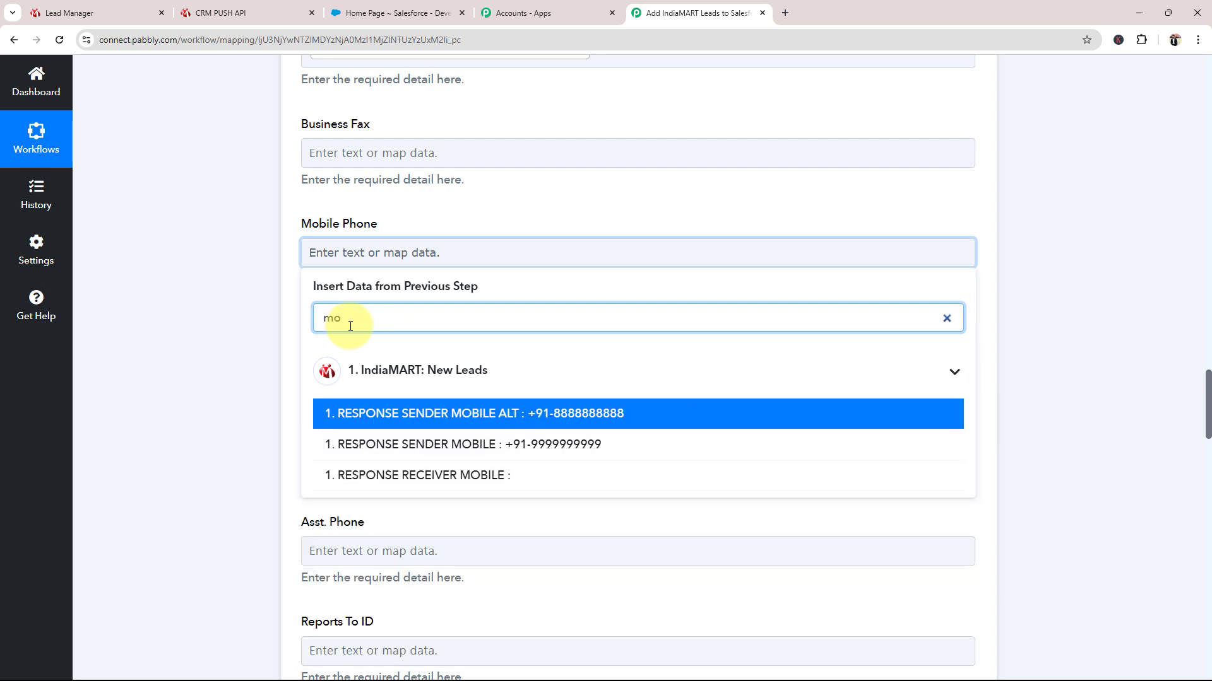
left_click(404, 444)
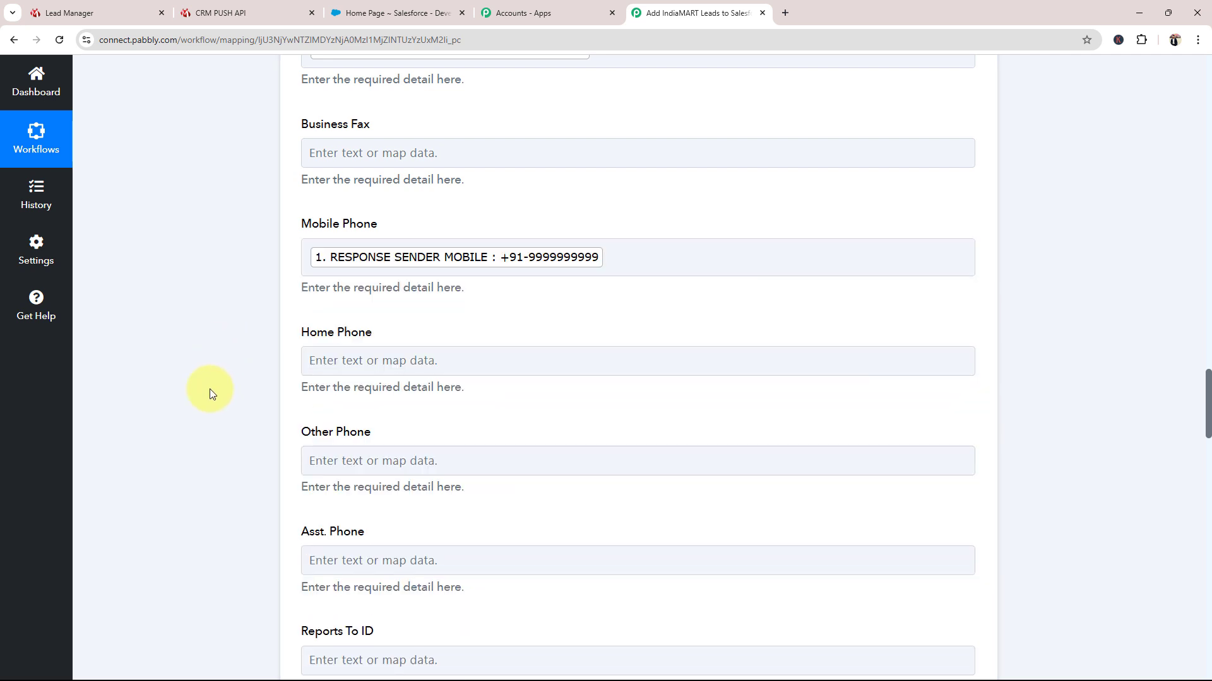
- Map the sender email into the Contact Email field
scroll(211, 394, "down", 7)
left_click(322, 317)
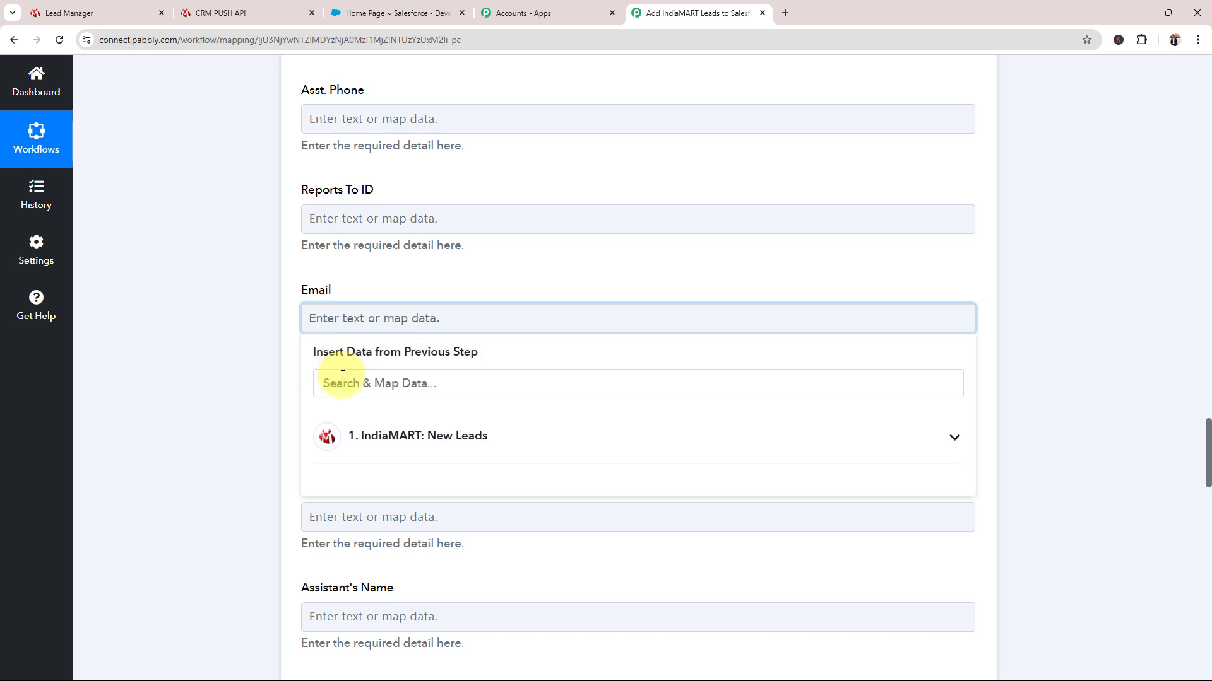
left_click(320, 383)
type("@")
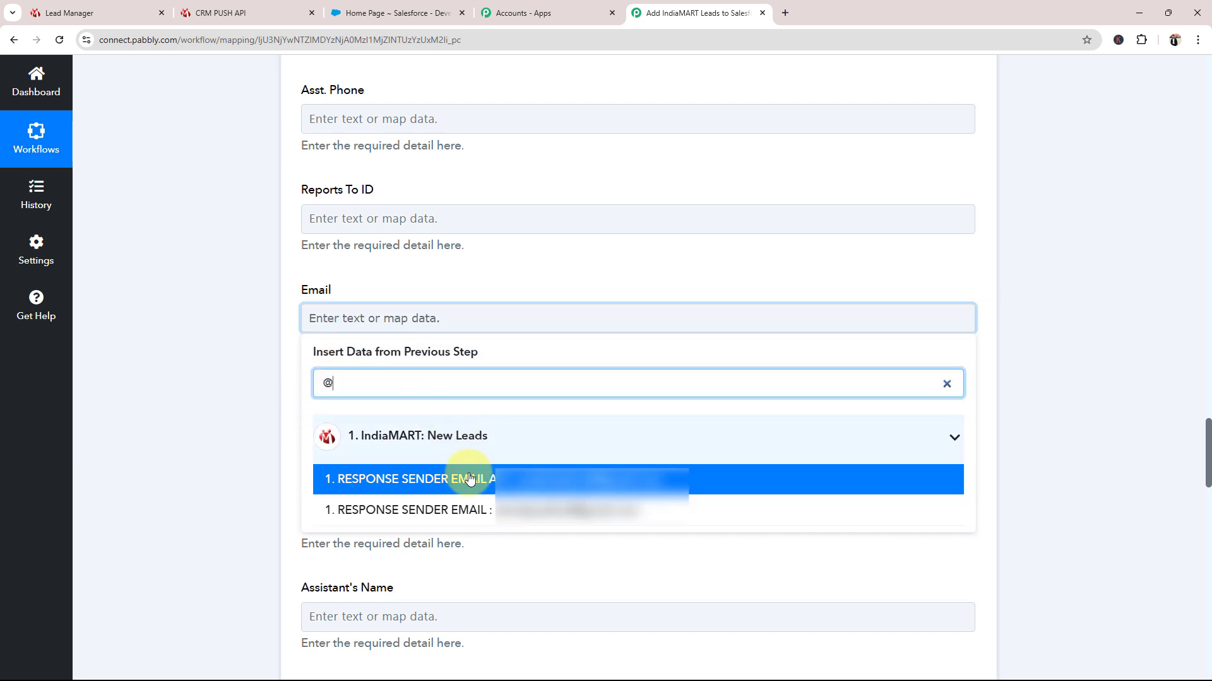
left_click(465, 508)
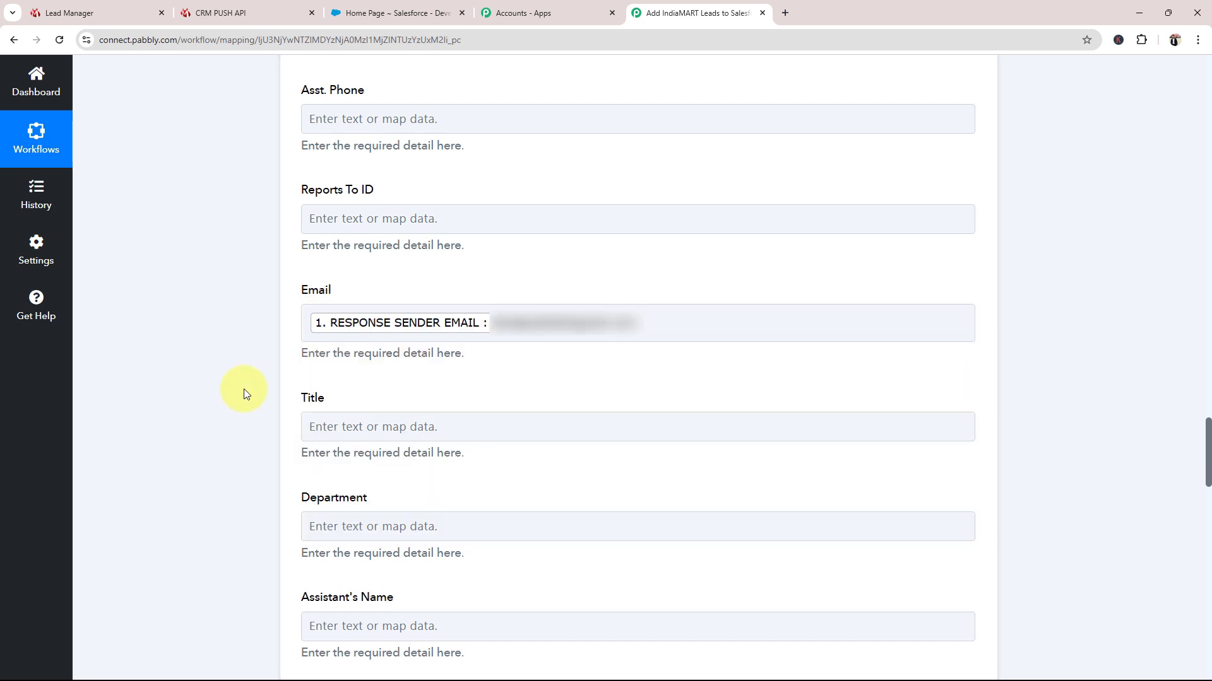
- Set the Lead Source field to Other
scroll(246, 394, "down", 7)
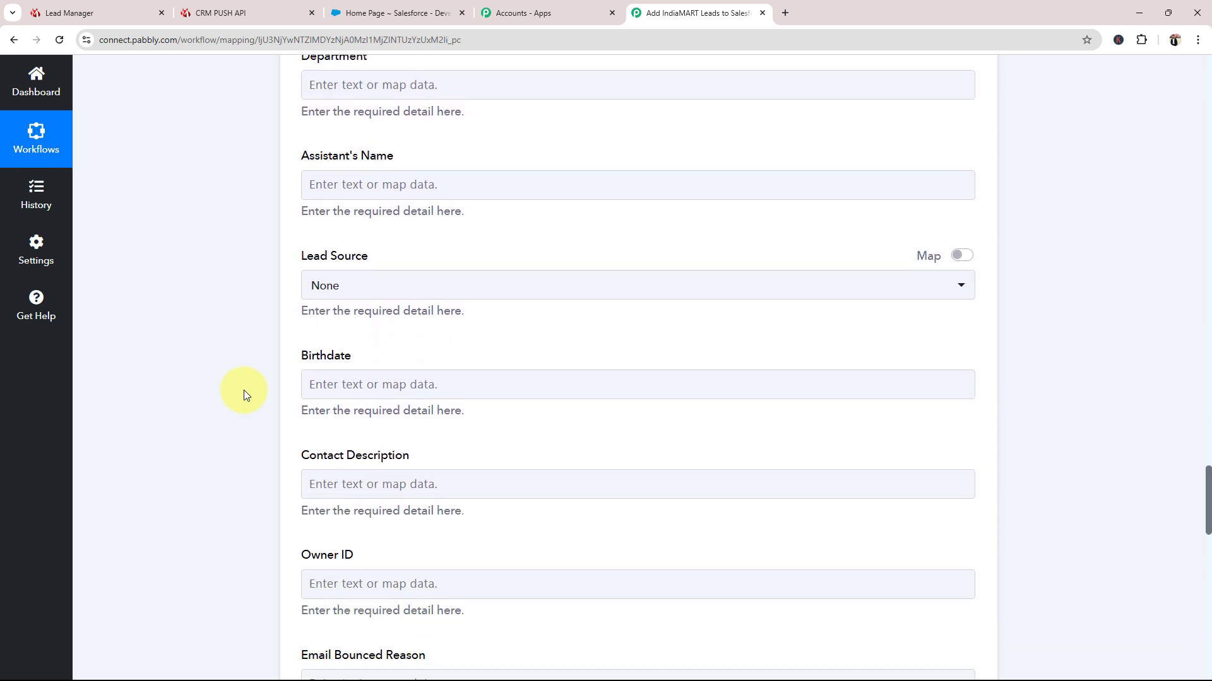
scroll(246, 395, "down", 2)
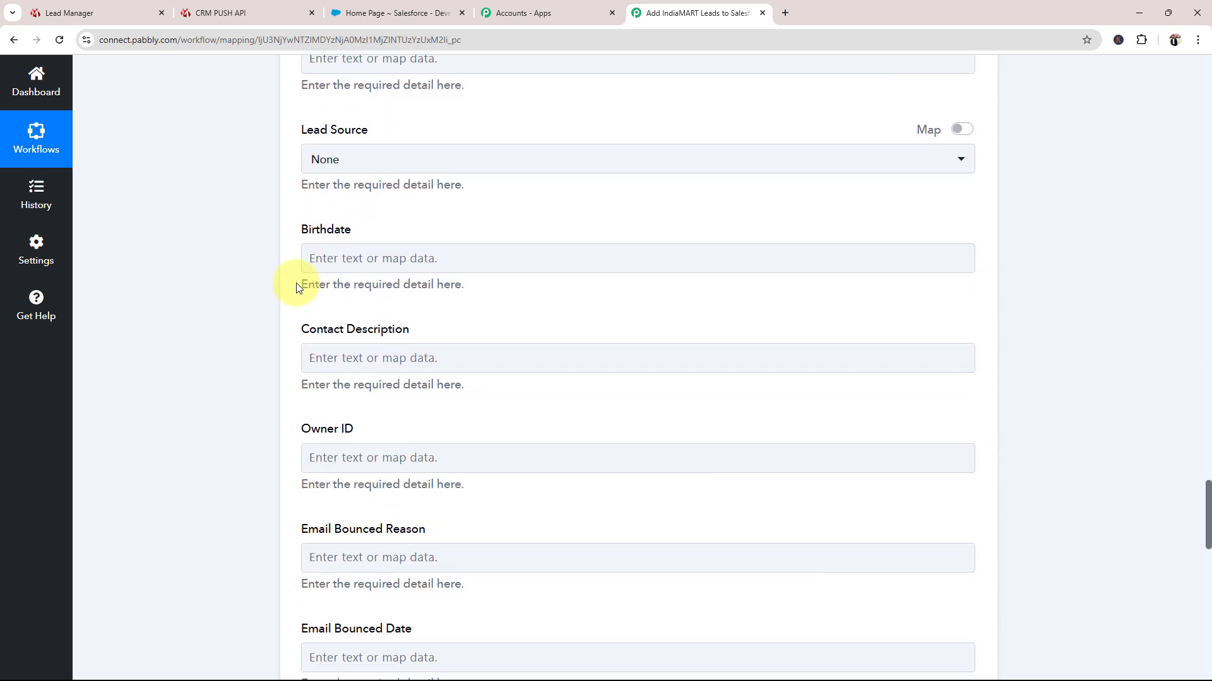
left_click(341, 161)
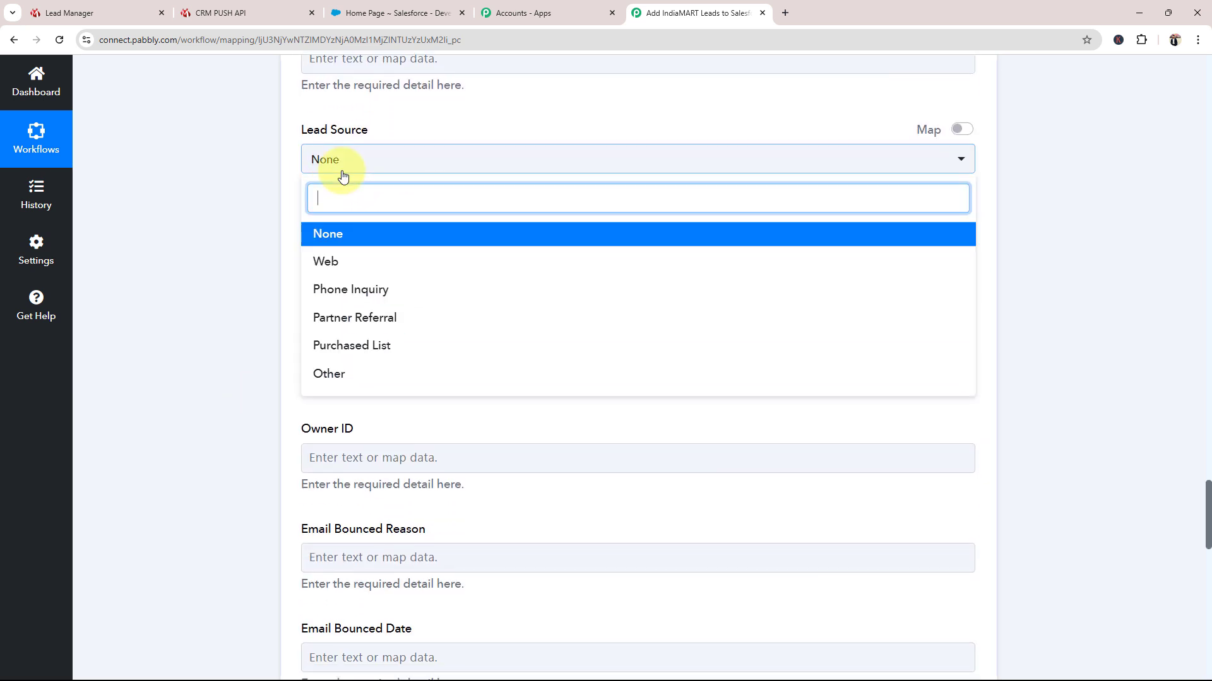
left_click(345, 379)
scroll(222, 341, "down", 4)
scroll(222, 344, "down", 9)
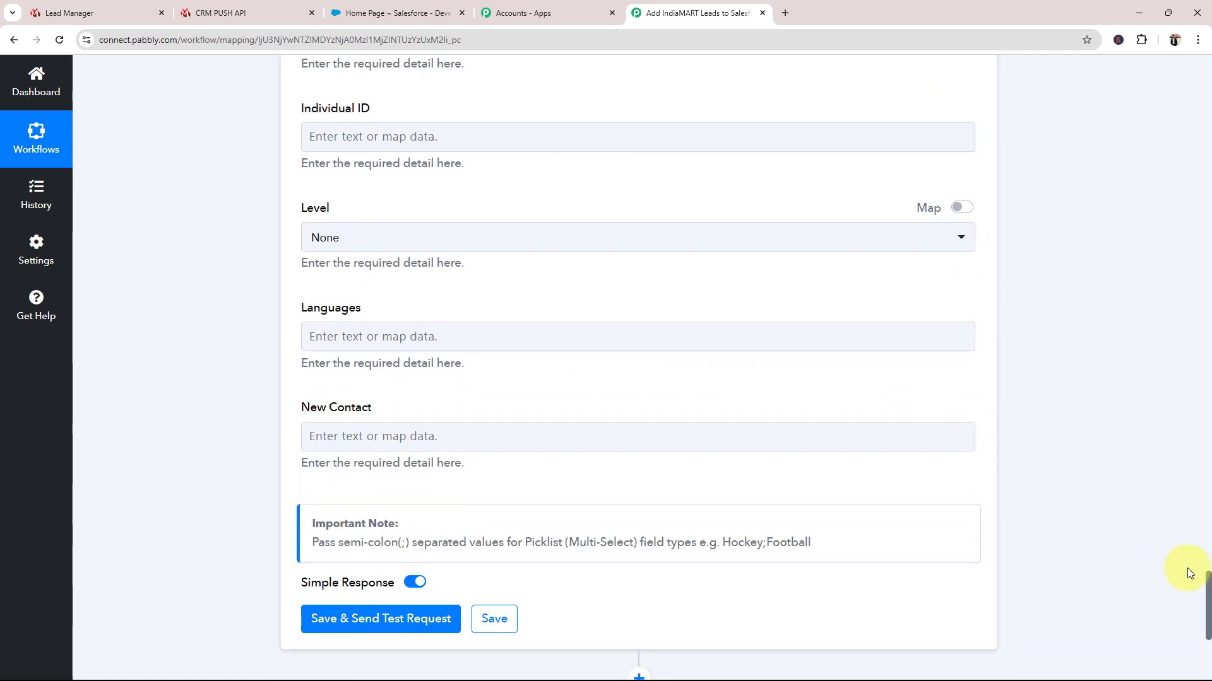
left_click_drag(1208, 608, 1207, 146)
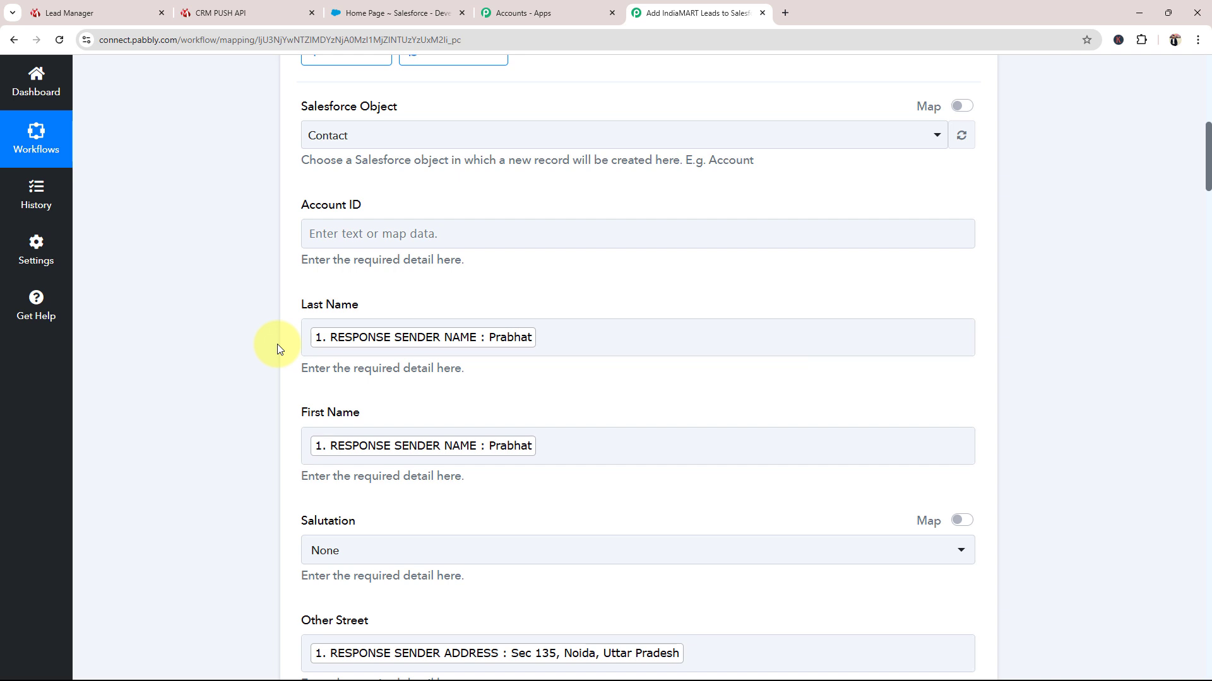
- Try entering 'Prabhat' in the Last Name mapping, but leave it unchanged
left_click(604, 336)
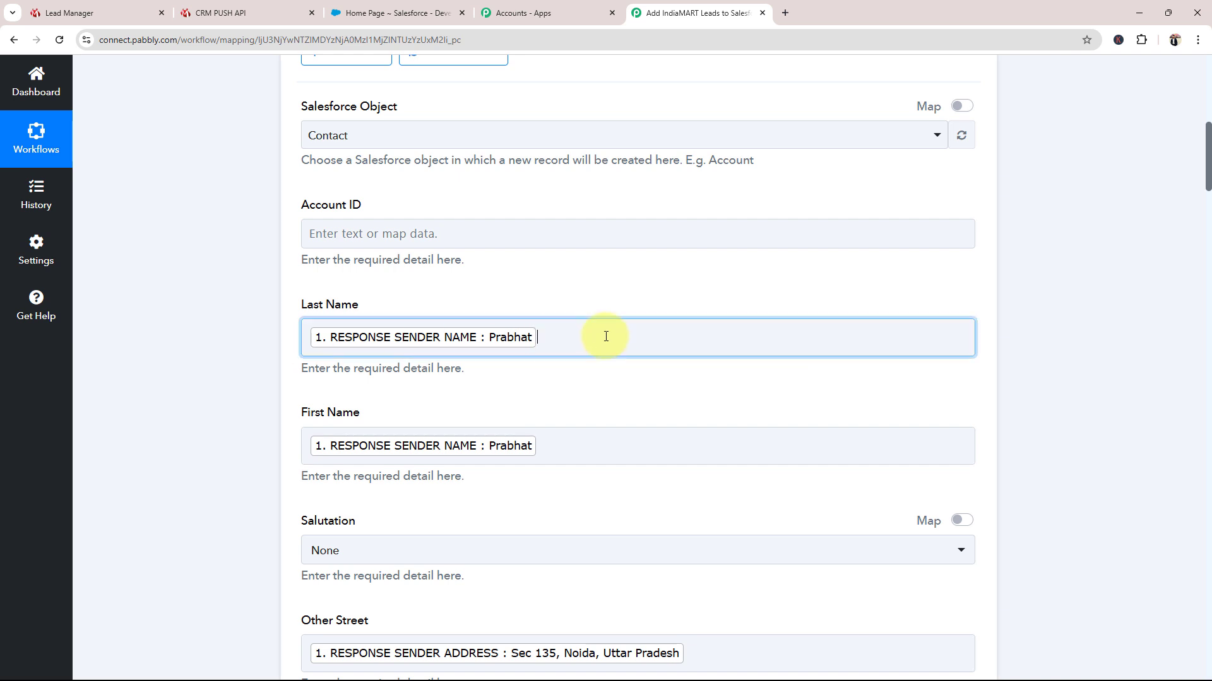
type("Prabhat")
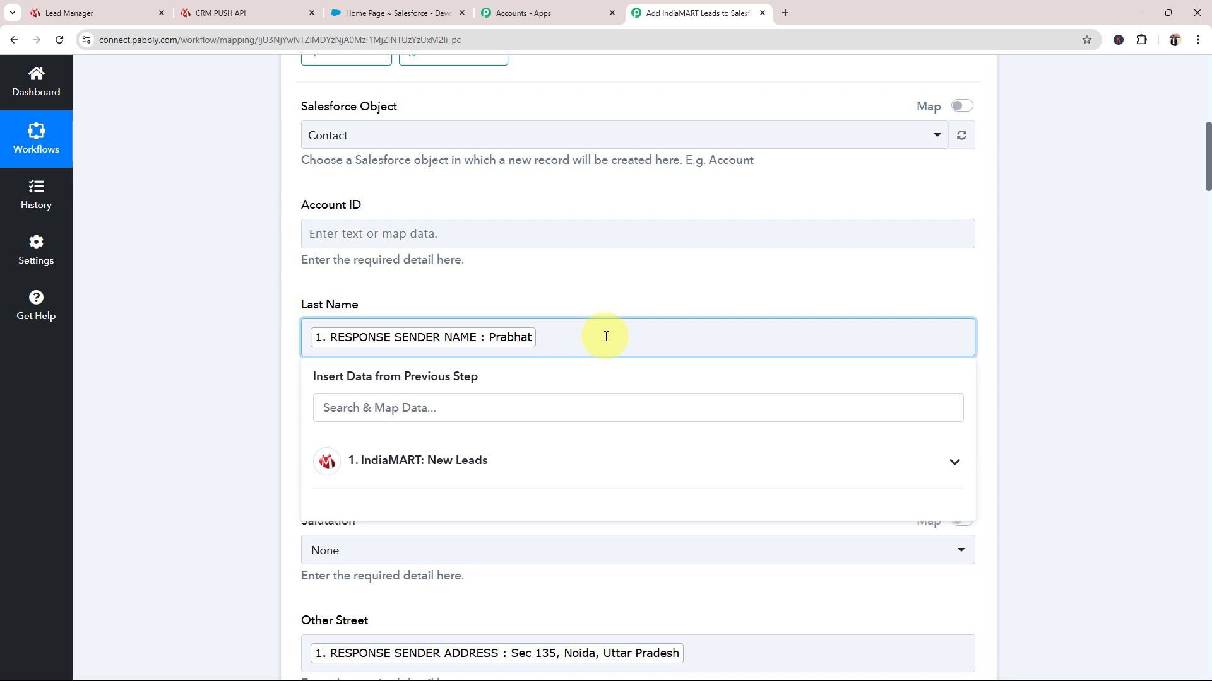
left_click(191, 383)
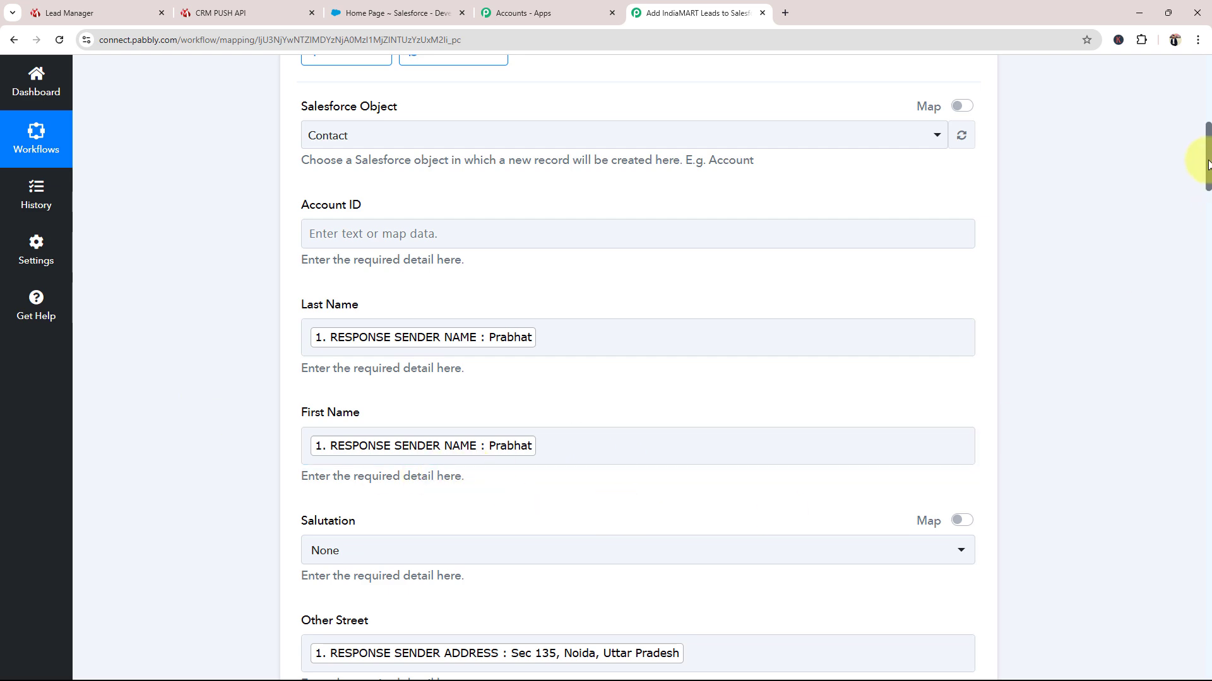
- Save the Salesforce step, send a test request, and select the returned record Id (Success 1)
left_click_drag(1209, 165, 1206, 656)
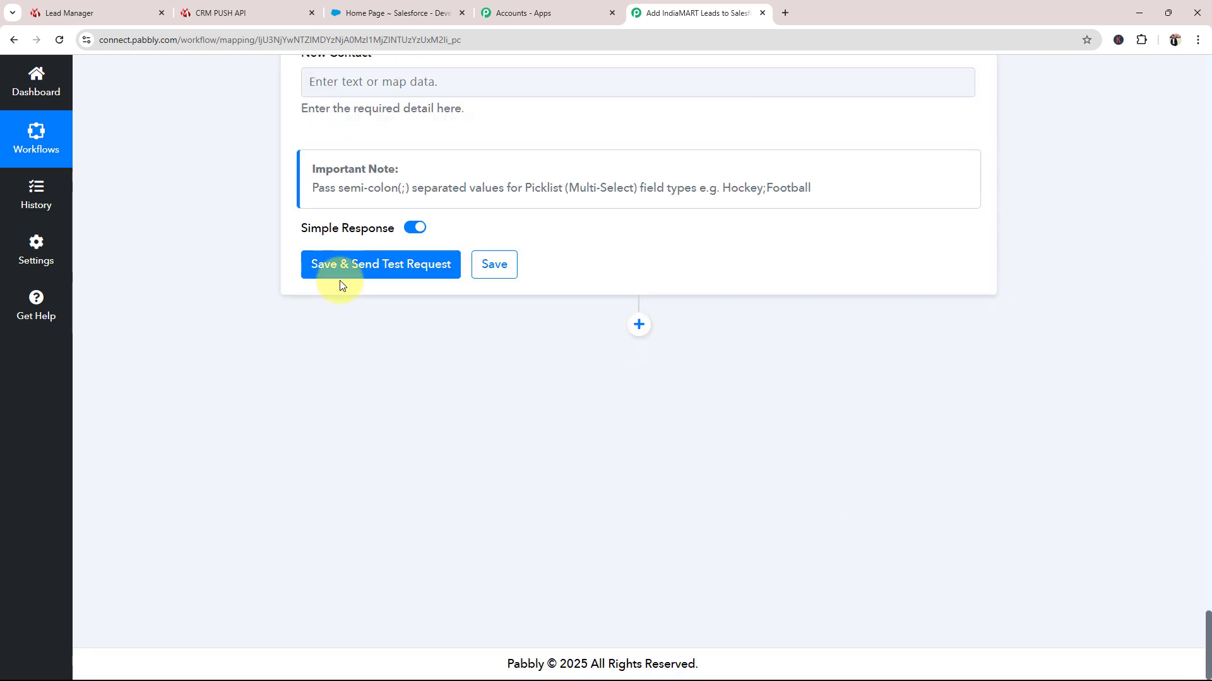
left_click(328, 280)
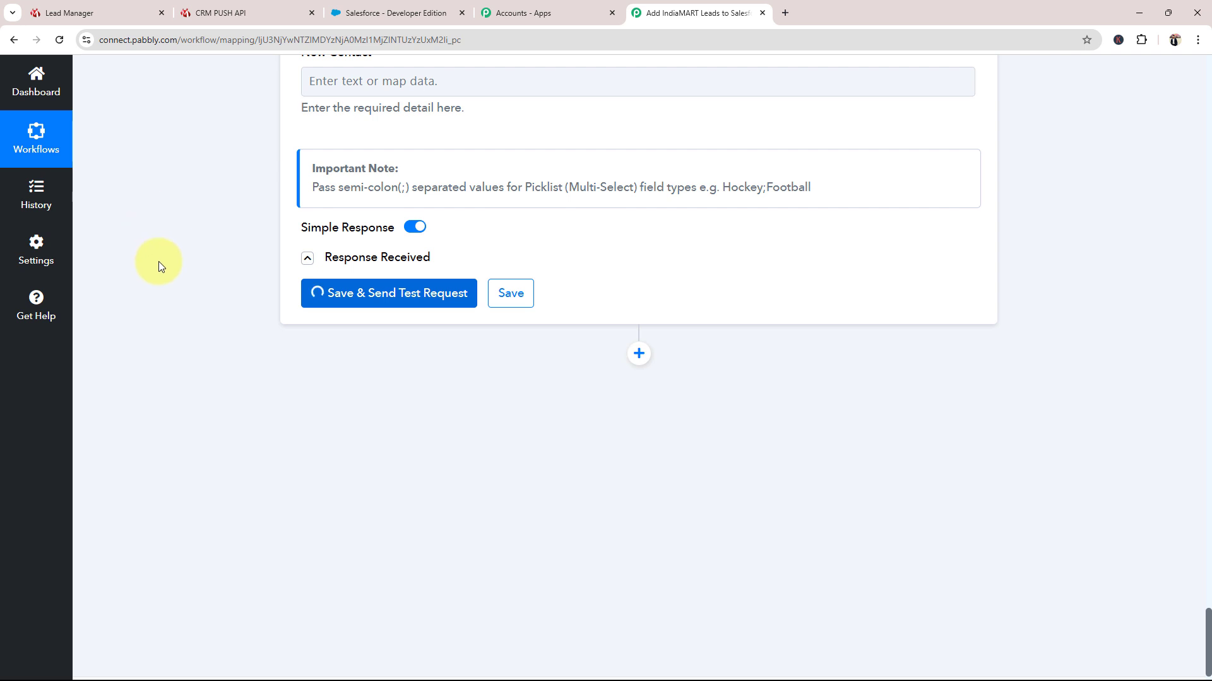
scroll(609, 323, "up", 4)
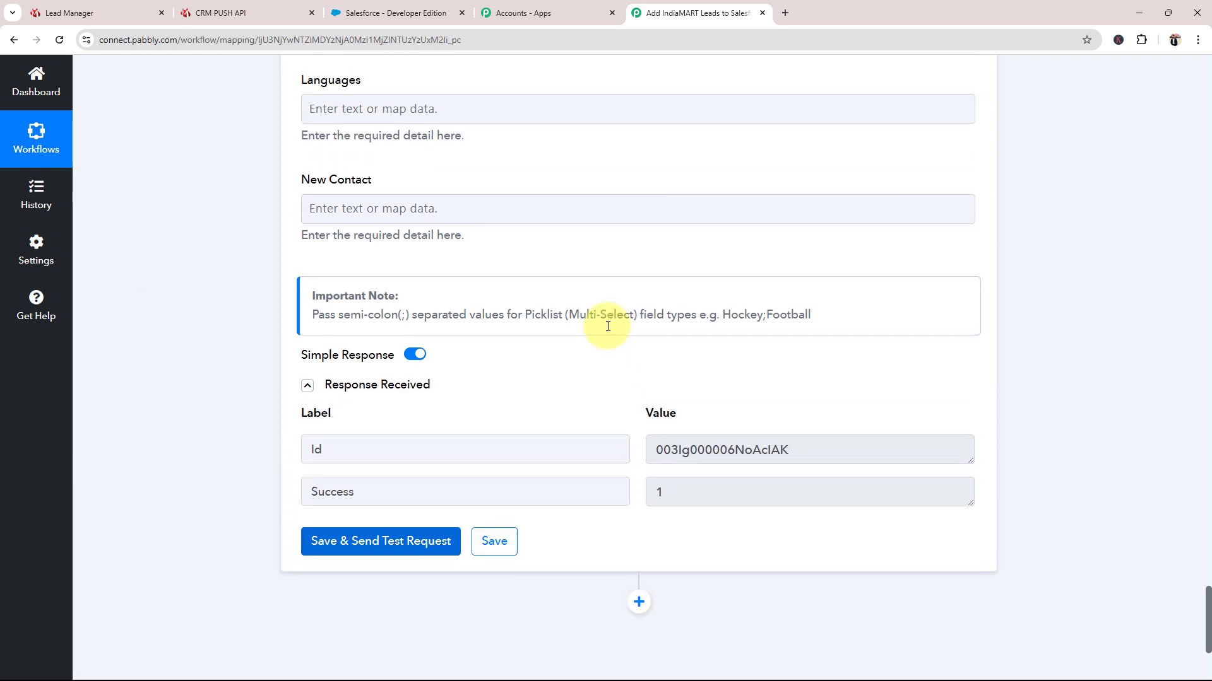
left_click_drag(794, 575, 649, 574)
left_click(362, 13)
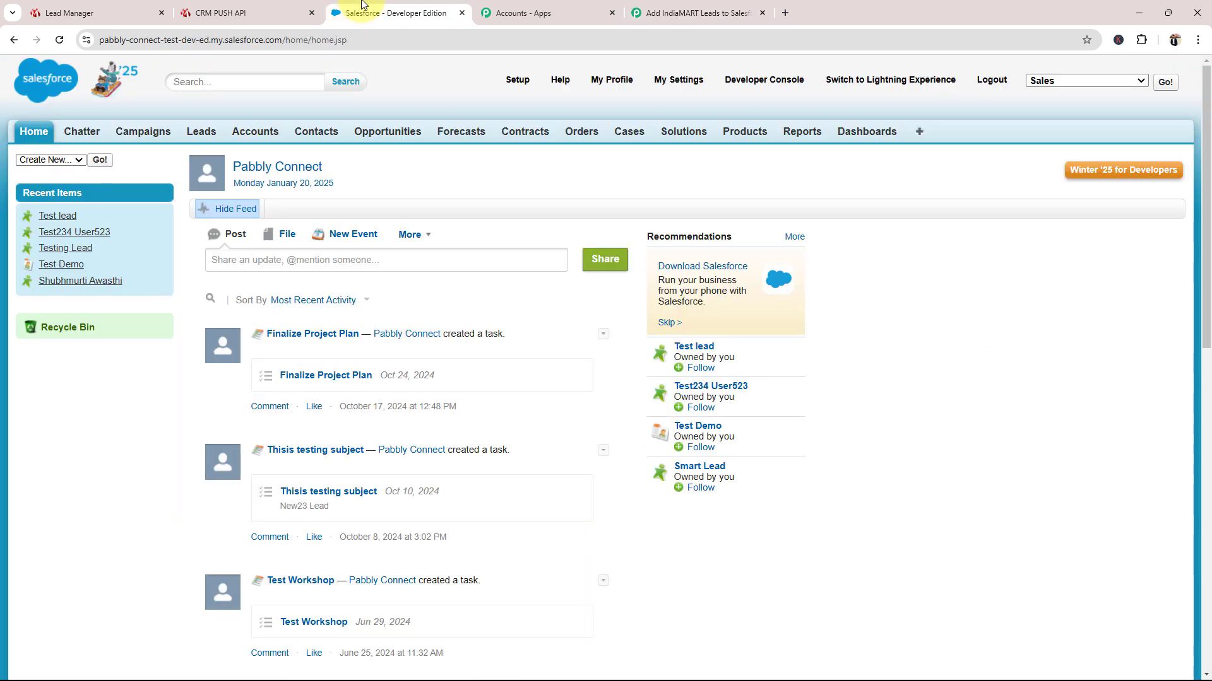
- Open the new test contact from Salesforce Contacts and verify its phone, mobile and Other Address
left_click(301, 138)
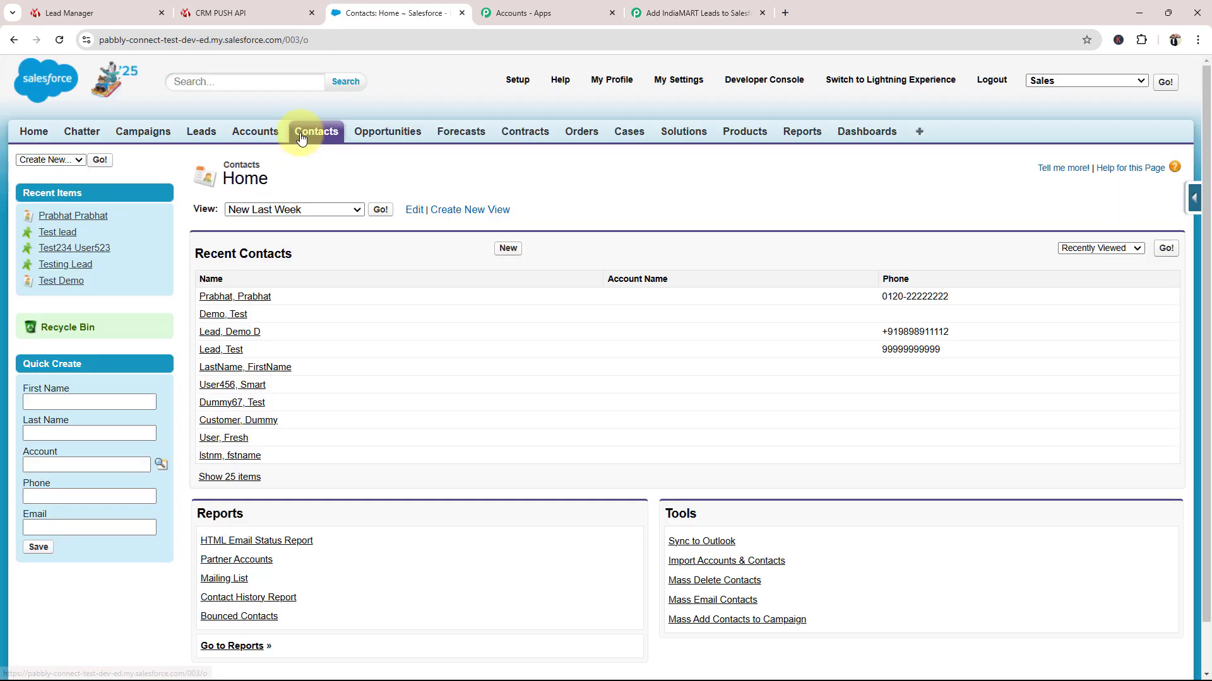
left_click(245, 303)
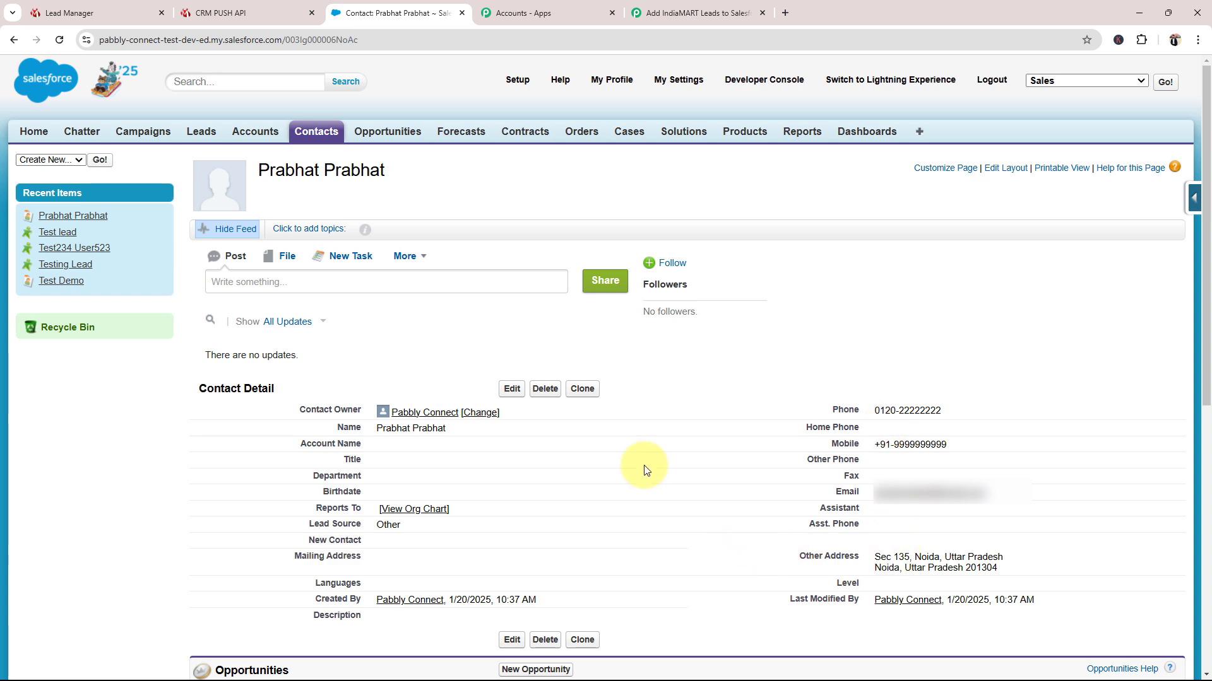
scroll(593, 440, "down", 10)
scroll(593, 441, "up", 10)
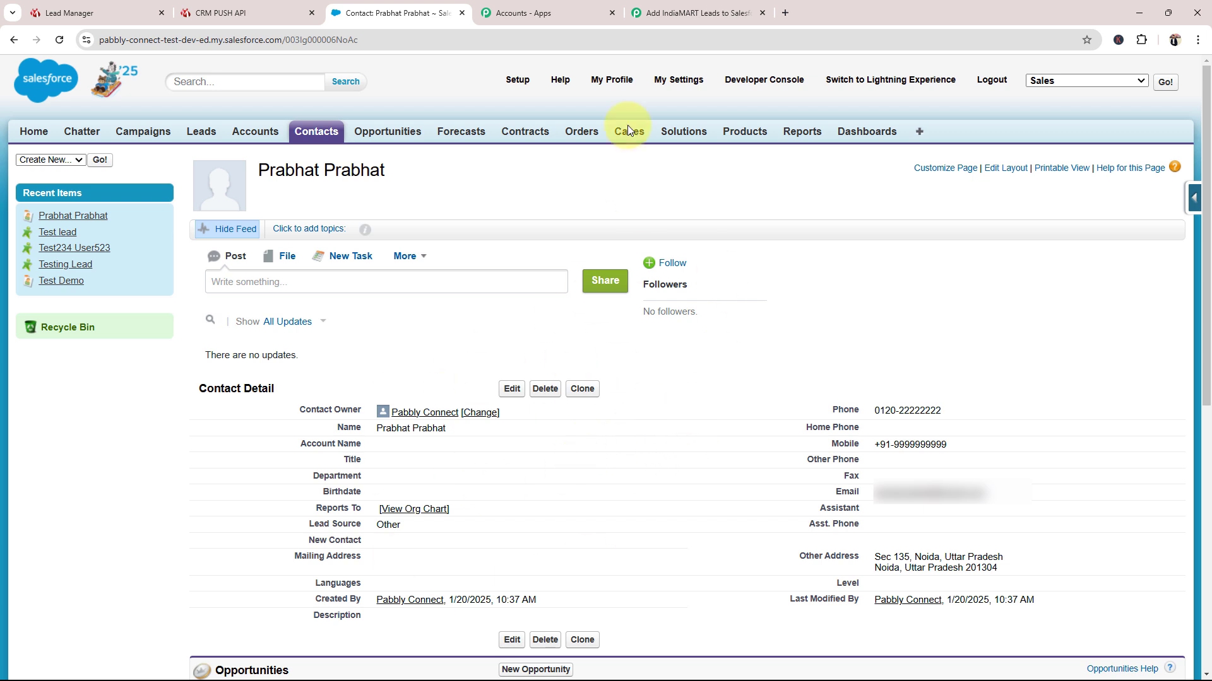
left_click(657, 5)
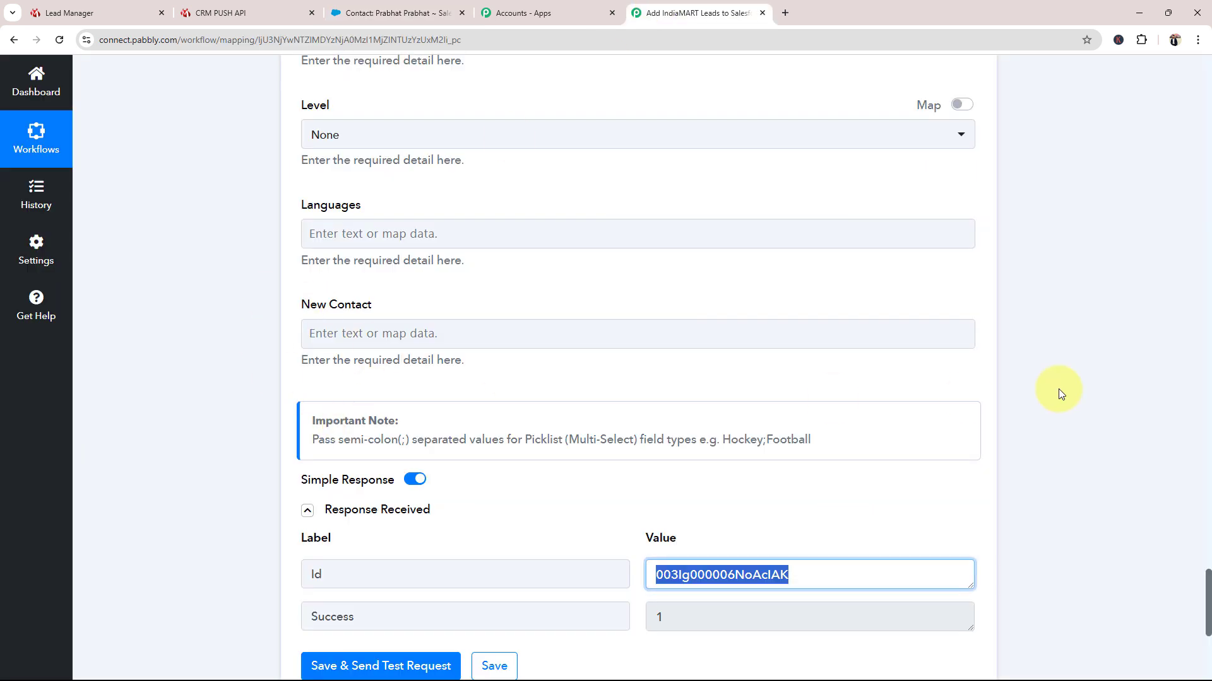
- Scroll to the top and collapse the Salesforce: Create Record action step
left_click_drag(1206, 615, 1206, 88)
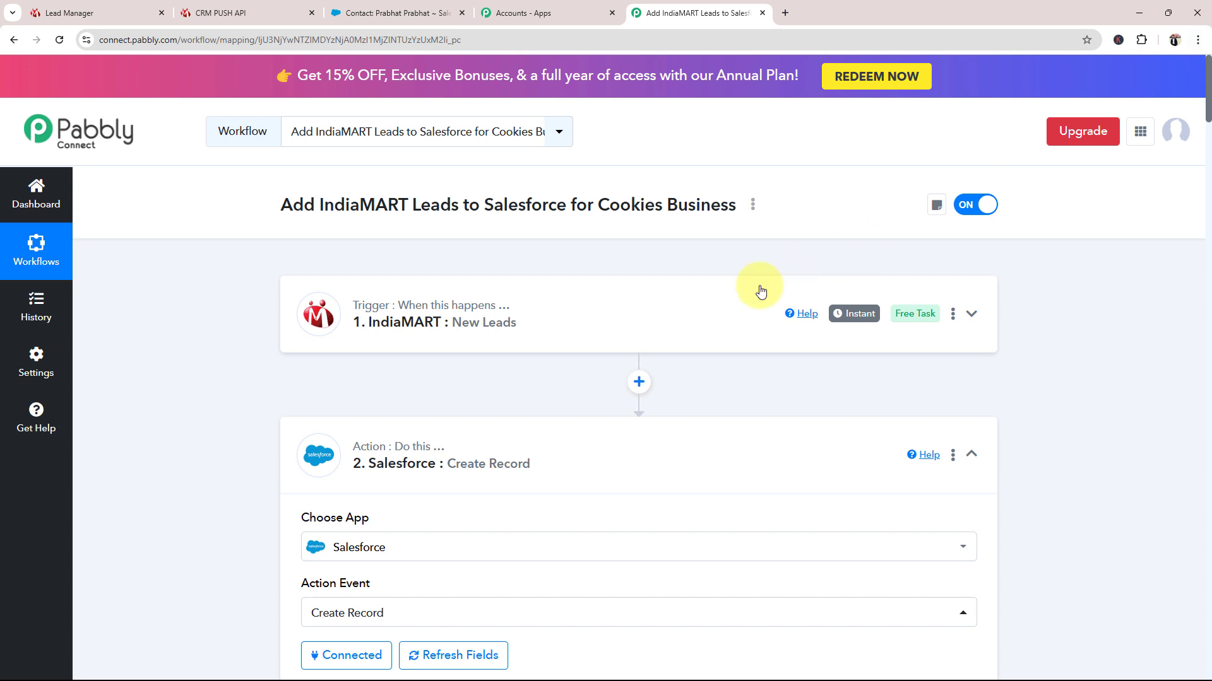
left_click(546, 431)
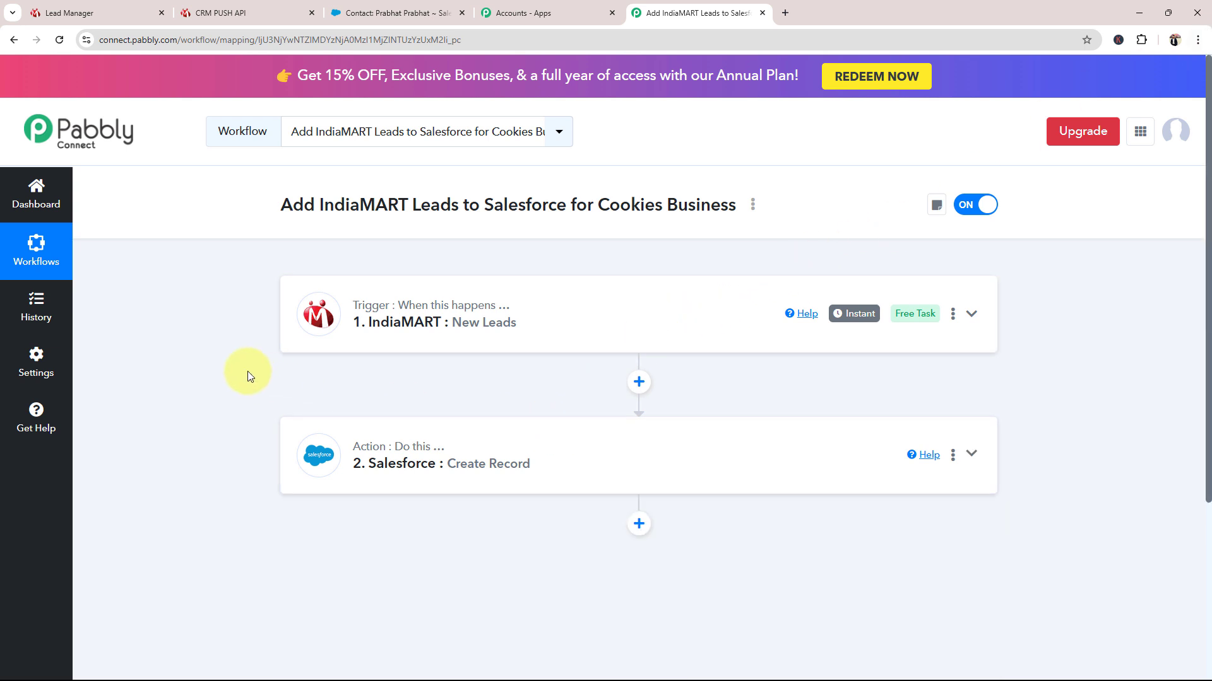